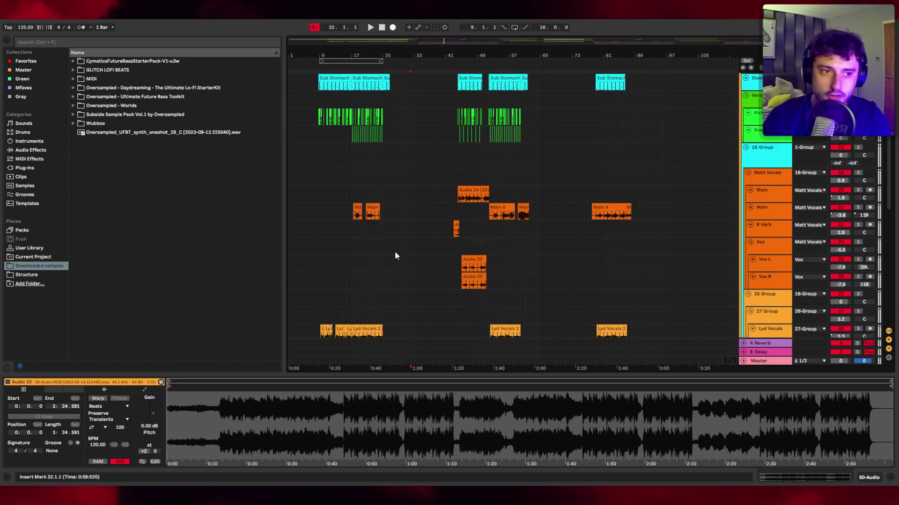
- Look through the whole arrangement from the melody tracks to the drop section, with the clip detail view hidden
scroll(402, 257, up, 10)
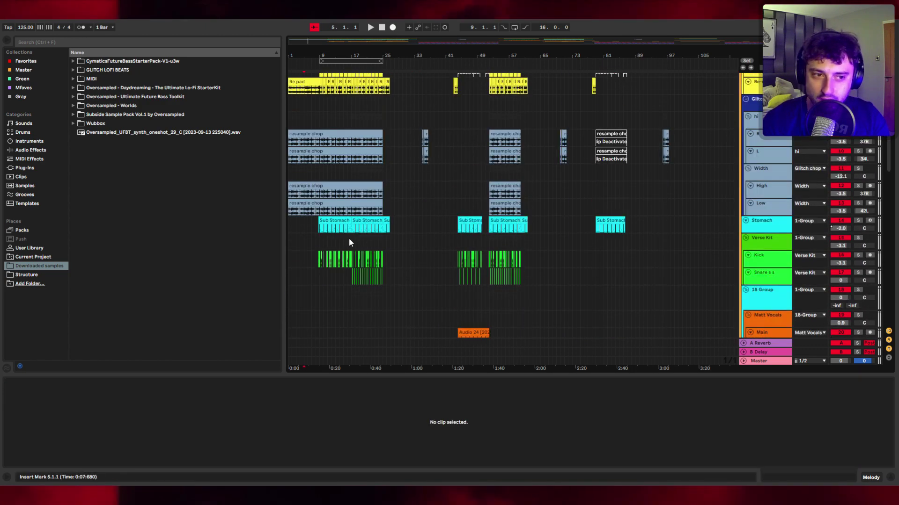
scroll(350, 239, down, 7)
scroll(375, 265, down, 5)
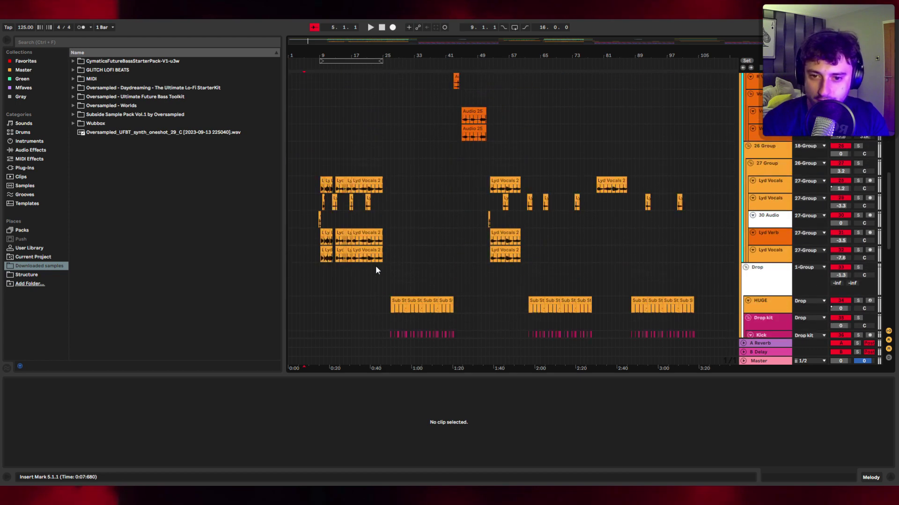
scroll(372, 266, up, 7)
scroll(322, 282, up, 1)
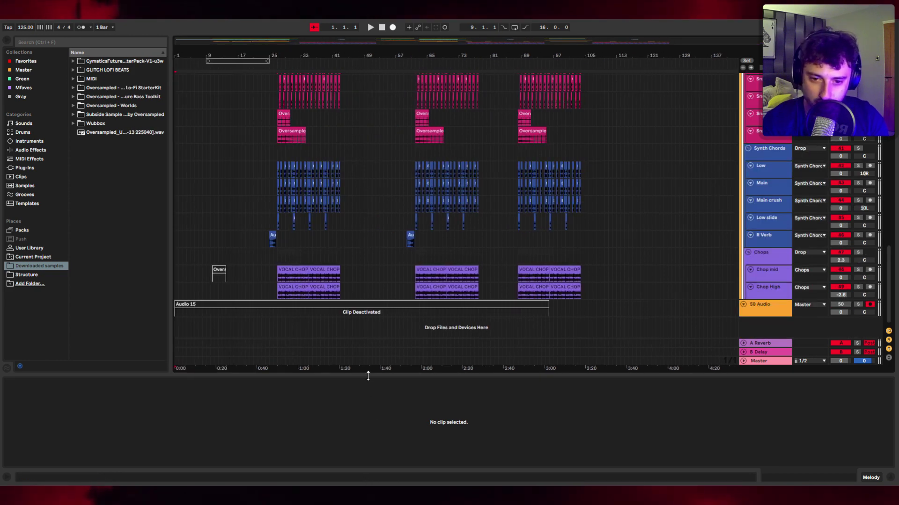
click(890, 477)
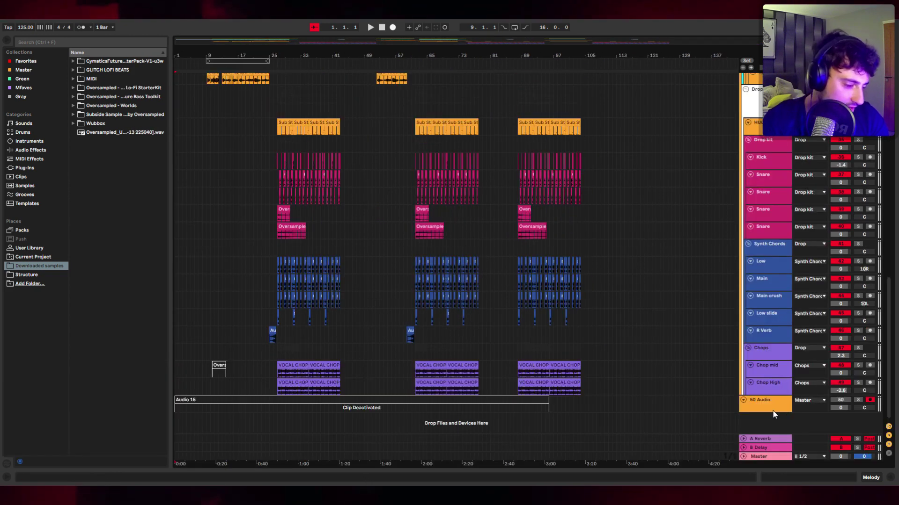
scroll(500, 338, up, 15)
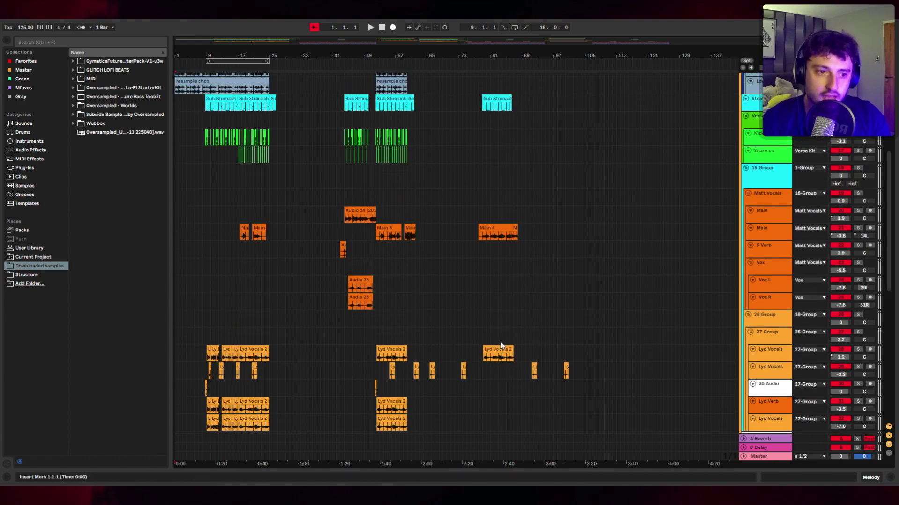
scroll(260, 338, down, 10)
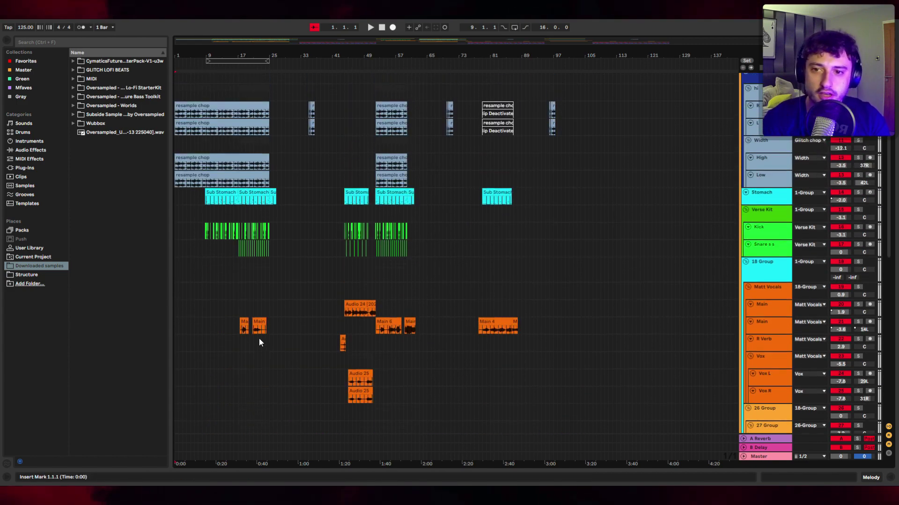
scroll(285, 241, down, 5)
scroll(317, 241, up, 2)
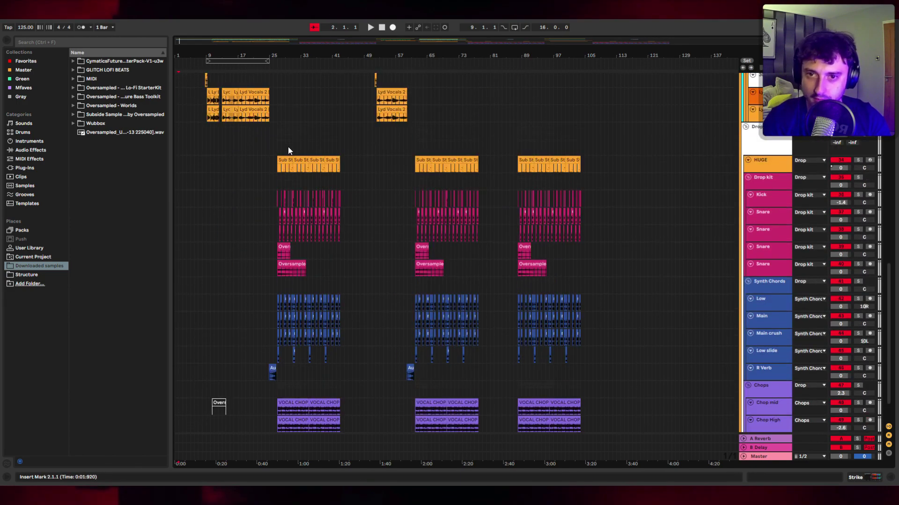
click(276, 142)
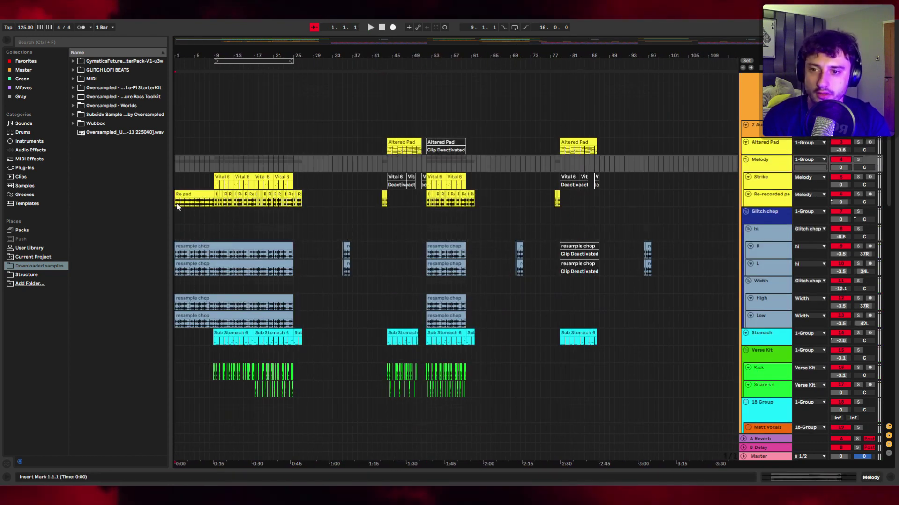
- Solo the Re-recorded pad track and play it from bar 1
scroll(175, 207, up, 2)
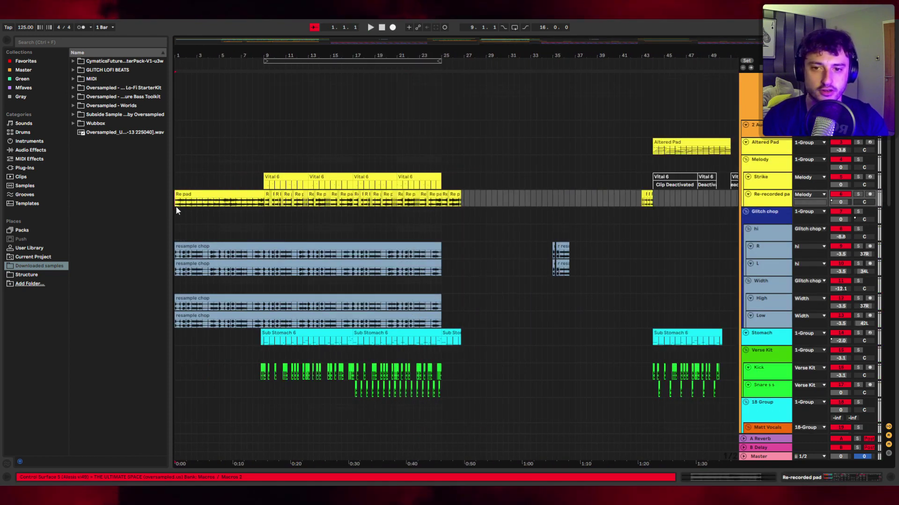
key(s)
key(space)
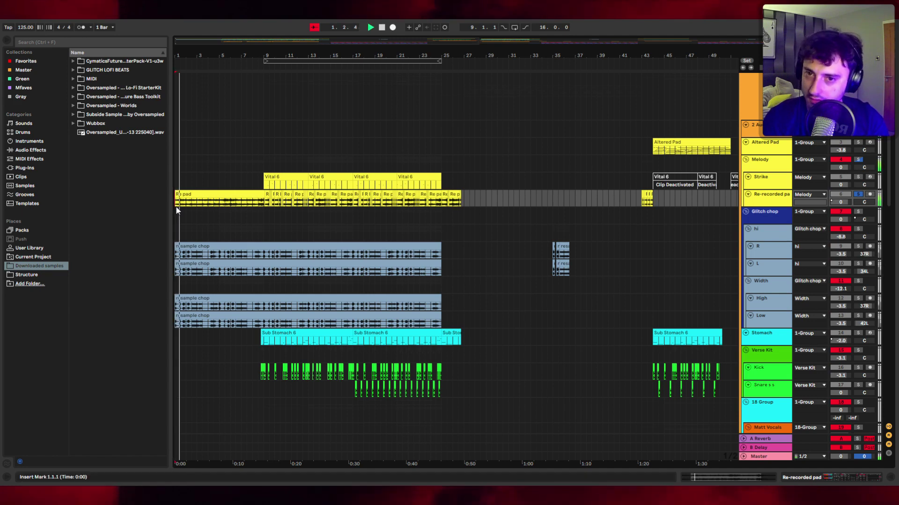
scroll(193, 206, up, 1)
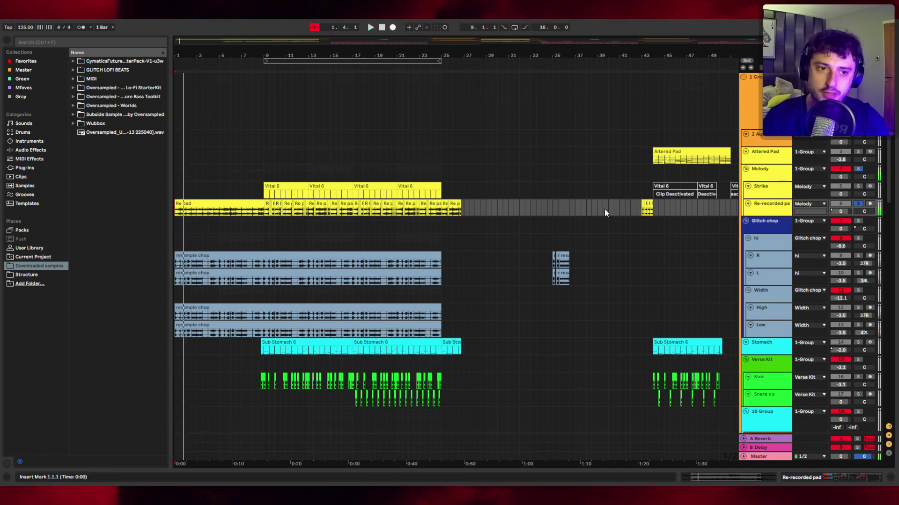
- Examine and play the MIDI notes of the Altered Pad clip at bar 44, and close its note editor
double_click(661, 159)
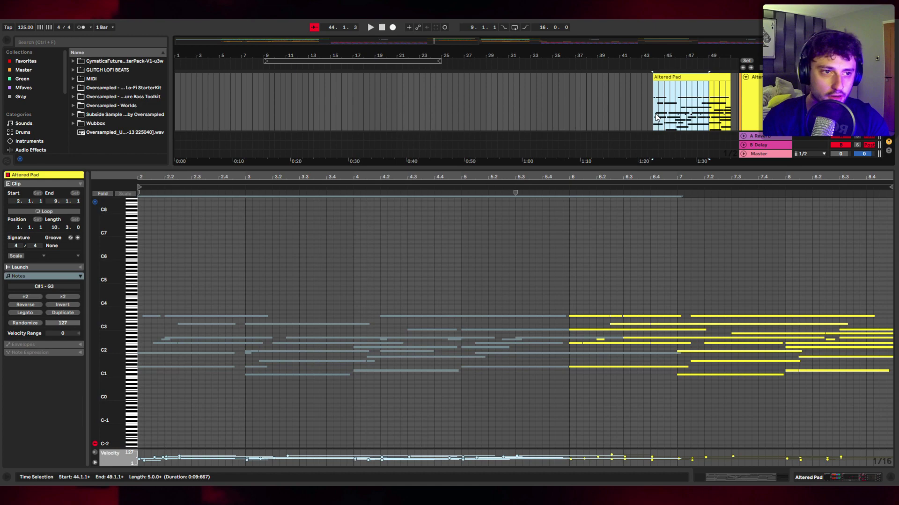
key(space)
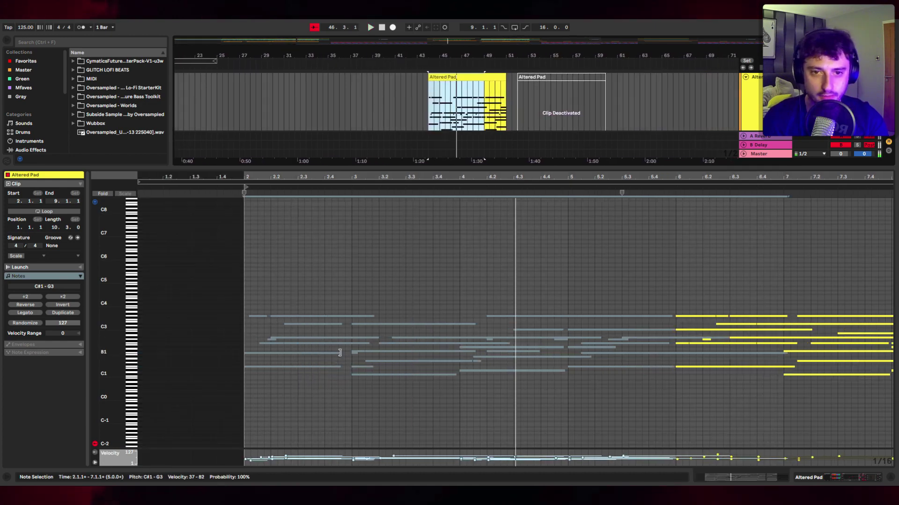
drag(419, 168, 408, 397)
scroll(395, 273, down, 3)
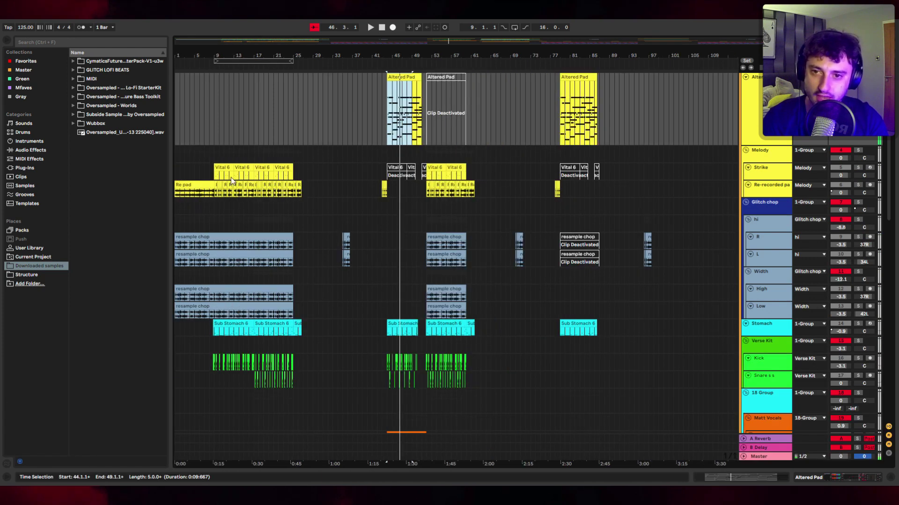
- Play the Re-recorded pad track from bar 1 and its chopped section from bar 9
click(178, 194)
key(space)
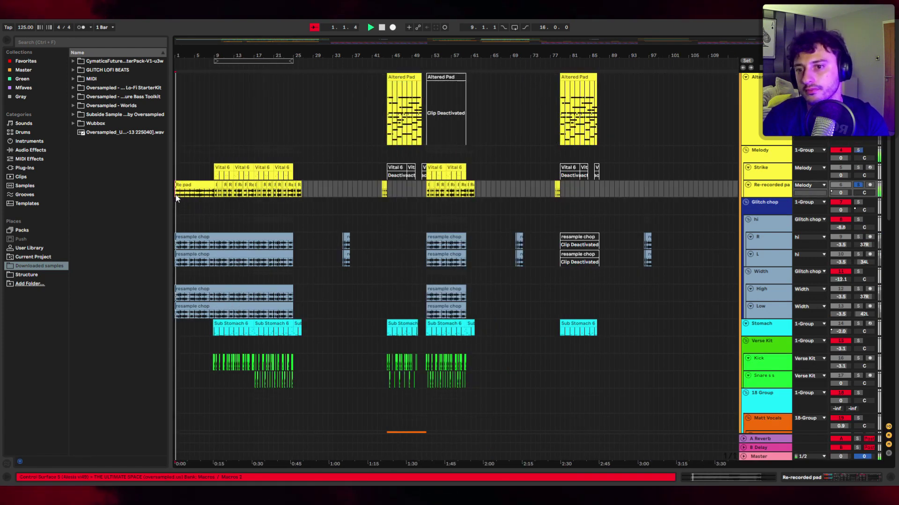
scroll(177, 199, up, 5)
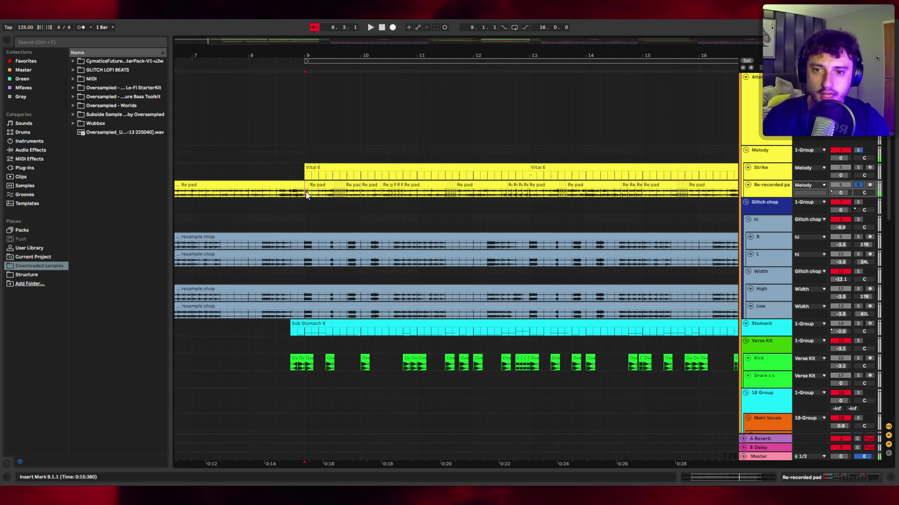
scroll(309, 191, up, 5)
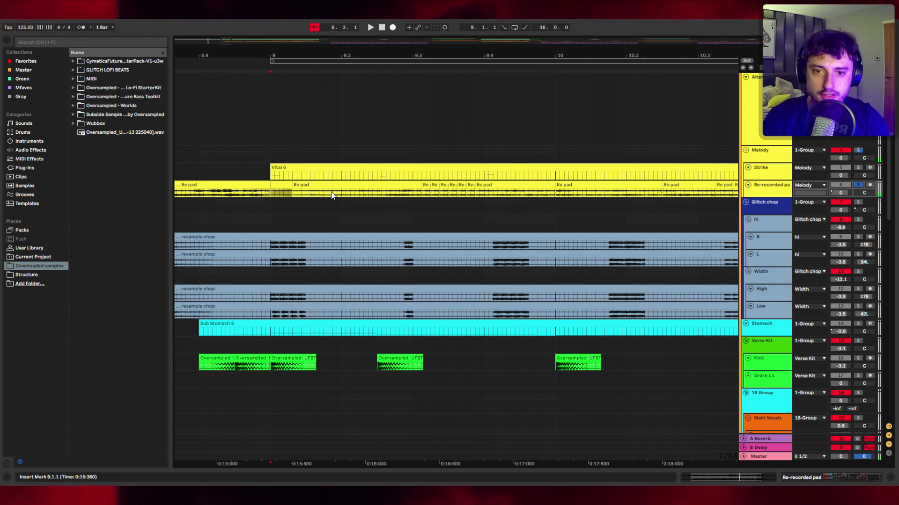
scroll(375, 195, up, 5)
scroll(442, 199, down, 5)
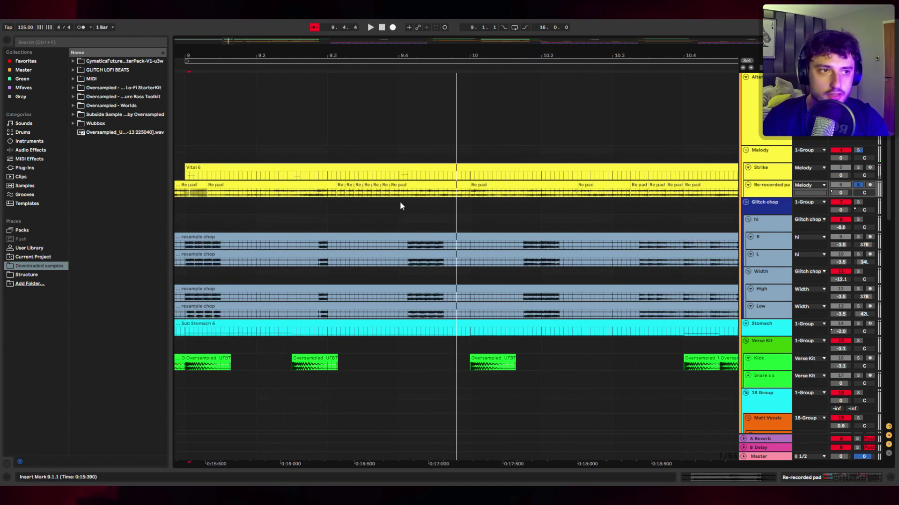
key(space)
key(space)
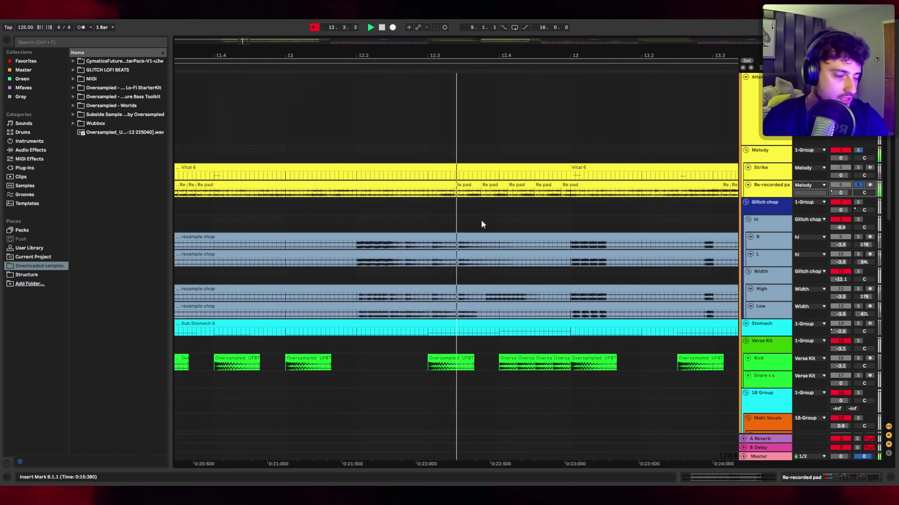
key(space)
- Play the Re-recorded pad's stutter chops from 12.3.1 repeatedly and select the slice just before the first chop
click(293, 192)
key(space)
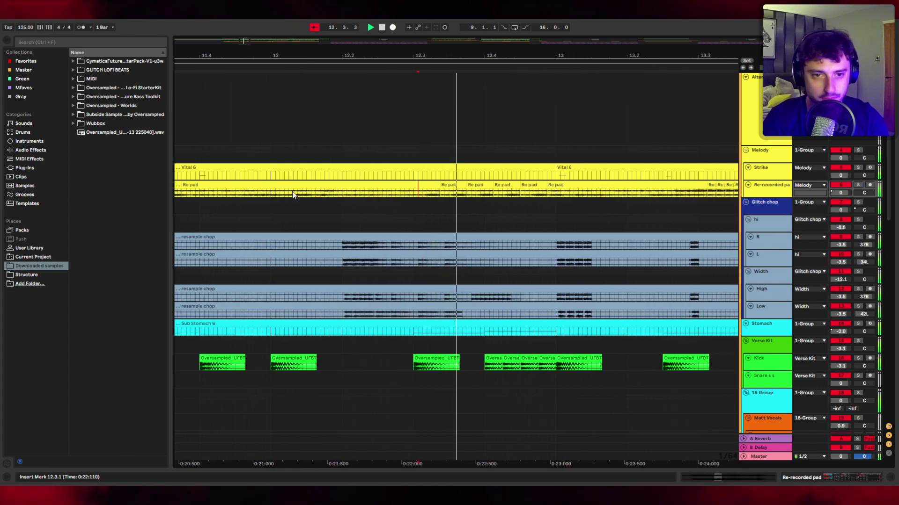
key(space)
key(space)
key(space)
key(space)
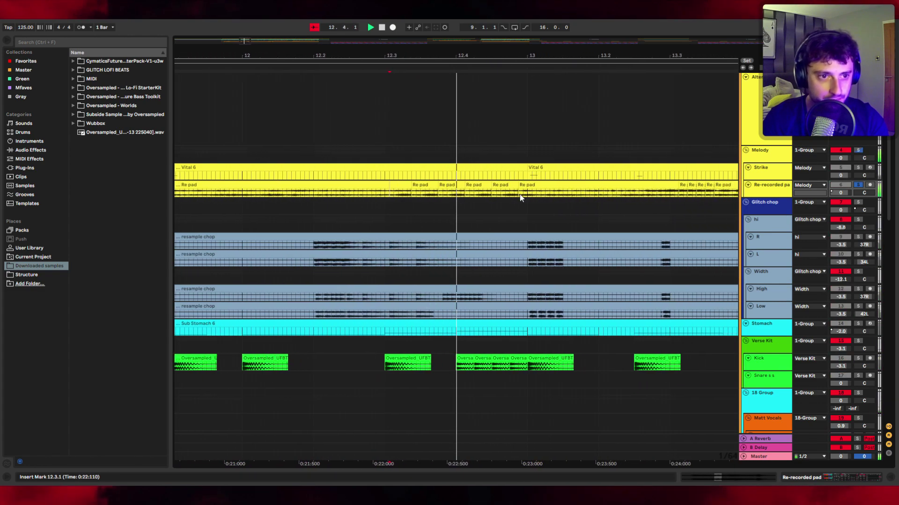
key(space)
key(plus)
key(plus)
drag(339, 194, 396, 197)
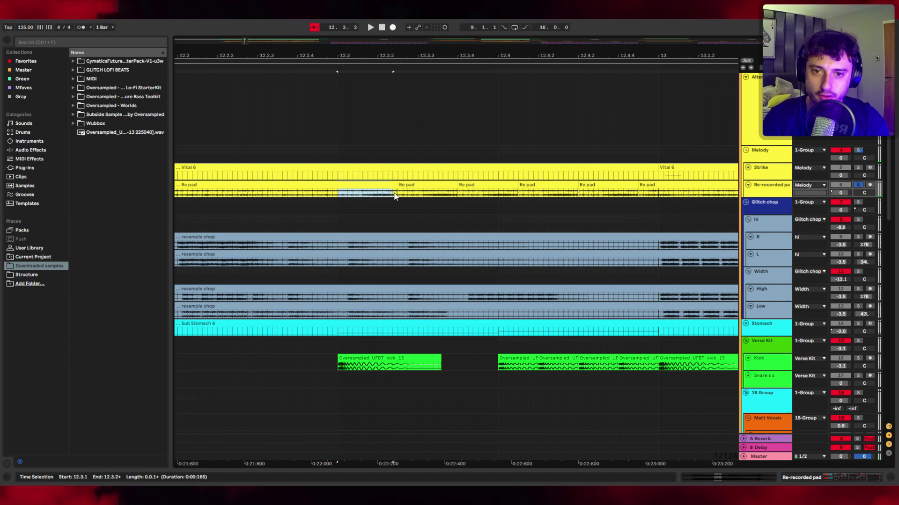
- Play the Re-recorded pad's stutter chops from 11.2.4
scroll(336, 198, down, 2)
scroll(306, 196, down, 1)
click(261, 194)
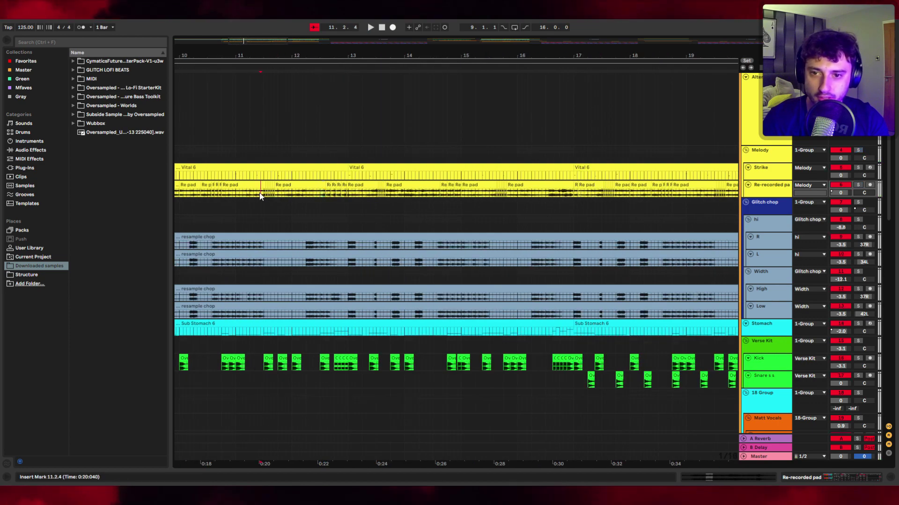
scroll(255, 196, up, 3)
key(space)
key(space)
scroll(289, 197, down, 2)
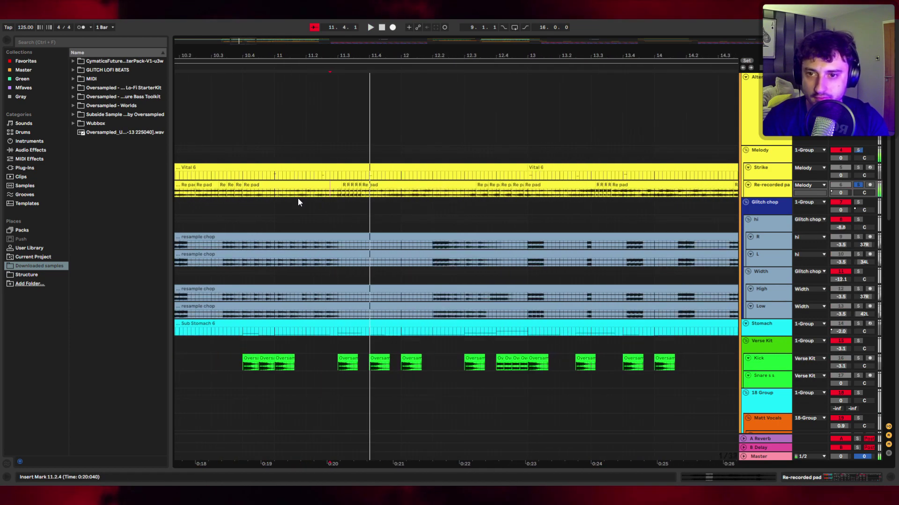
- Display the Re-recorded pad's automation lanes around bars 9 to 12 and open the track's effect chain
key(a)
key(minus)
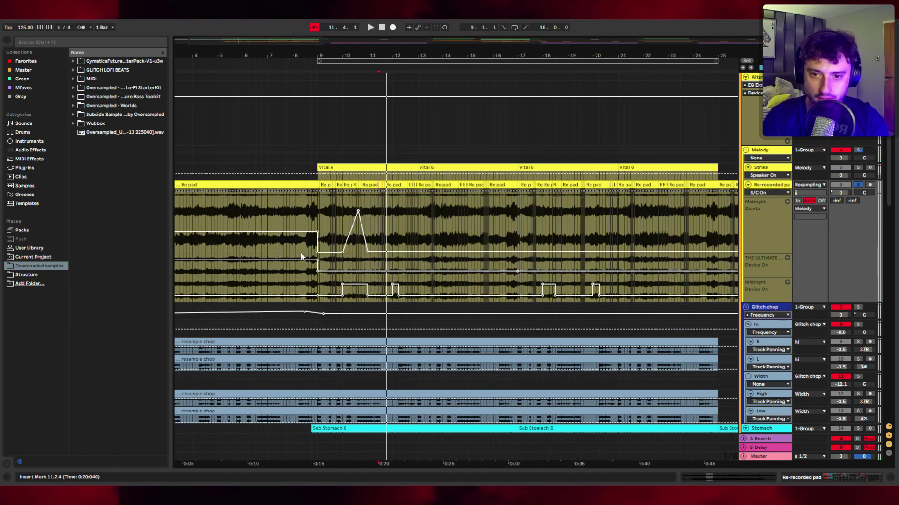
key(minus)
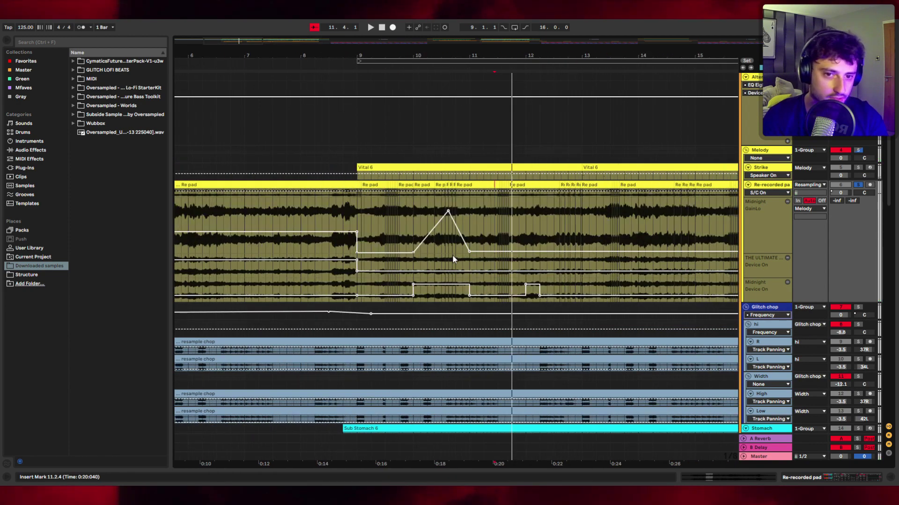
scroll(449, 256, up, 2)
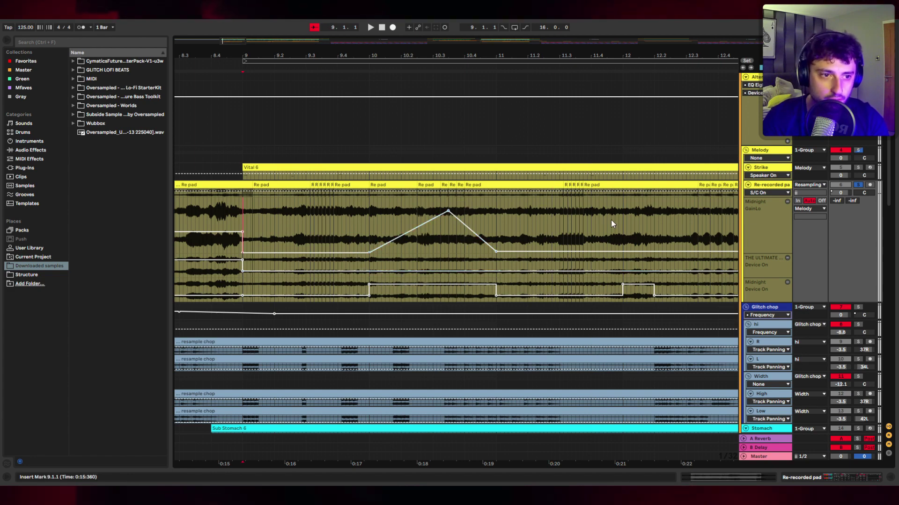
double_click(771, 227)
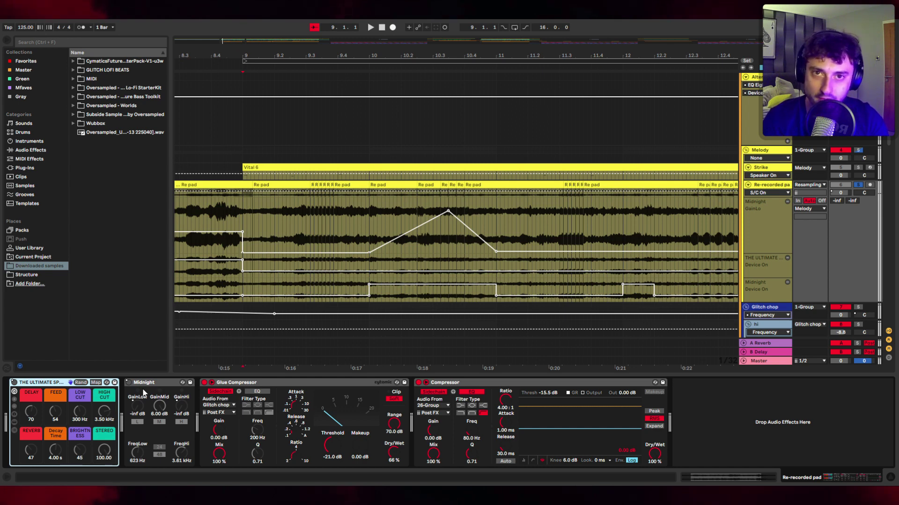
- Play the Re-recorded pad from 9.4.4 to examine the Midnight EQ's GainLo automation through bar 10
key(space)
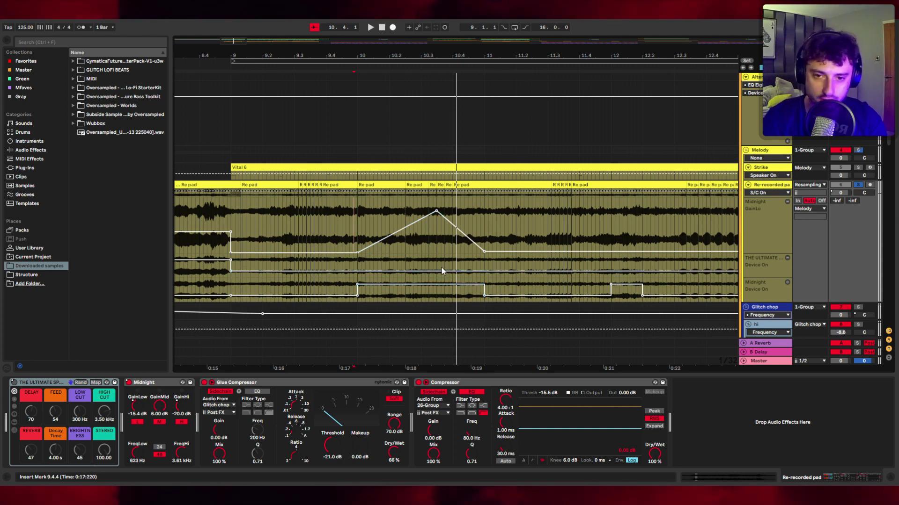
key(space)
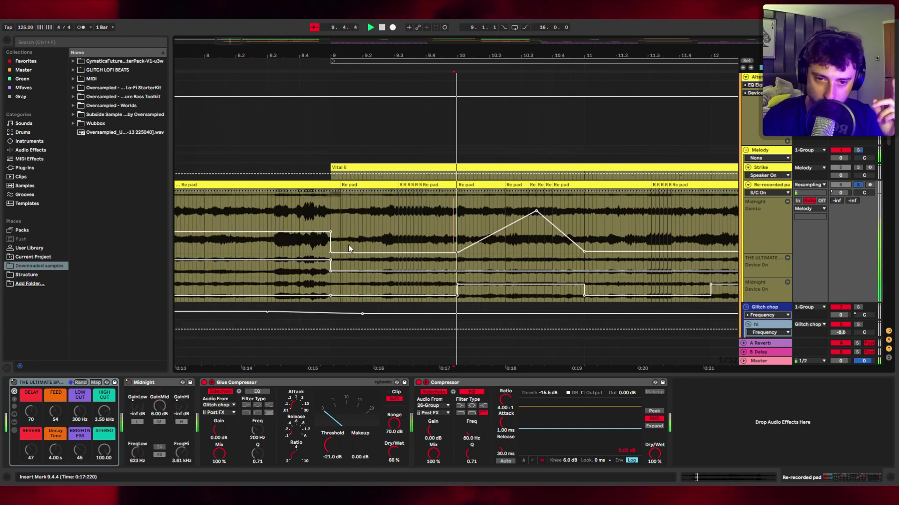
key(space)
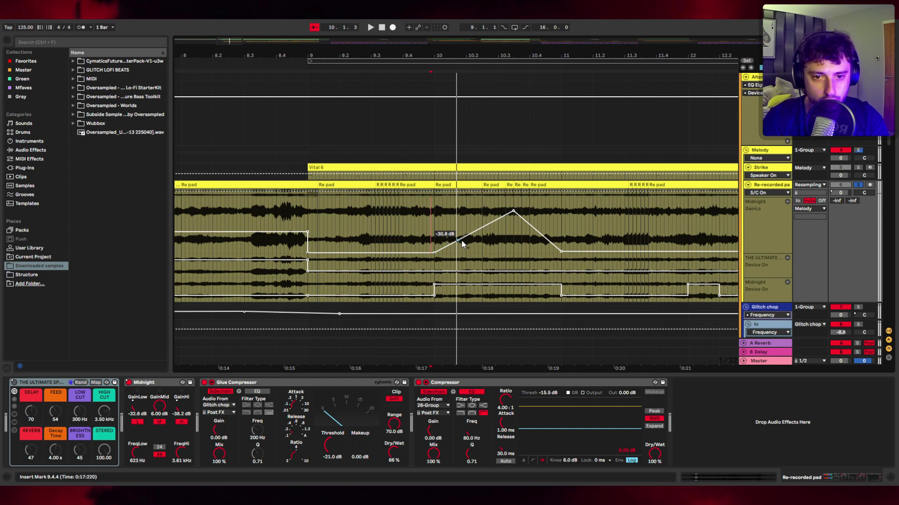
key(space)
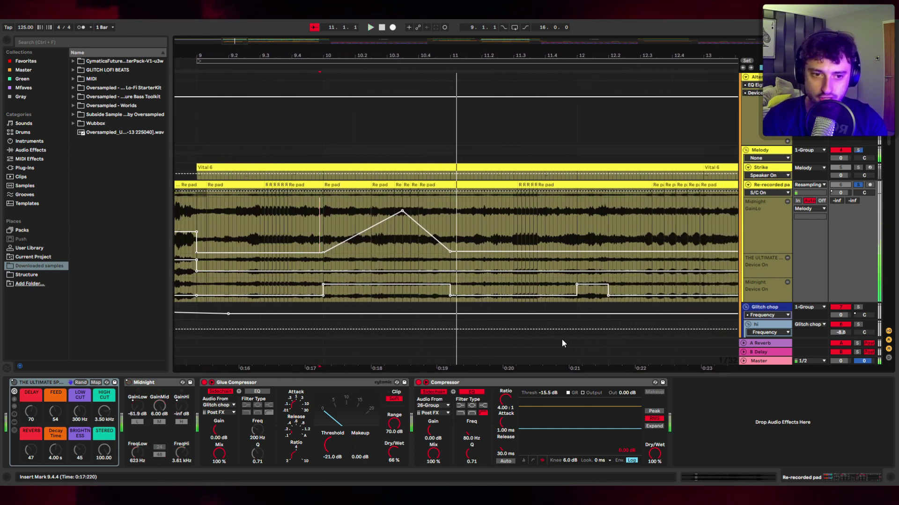
click(533, 239)
key(space)
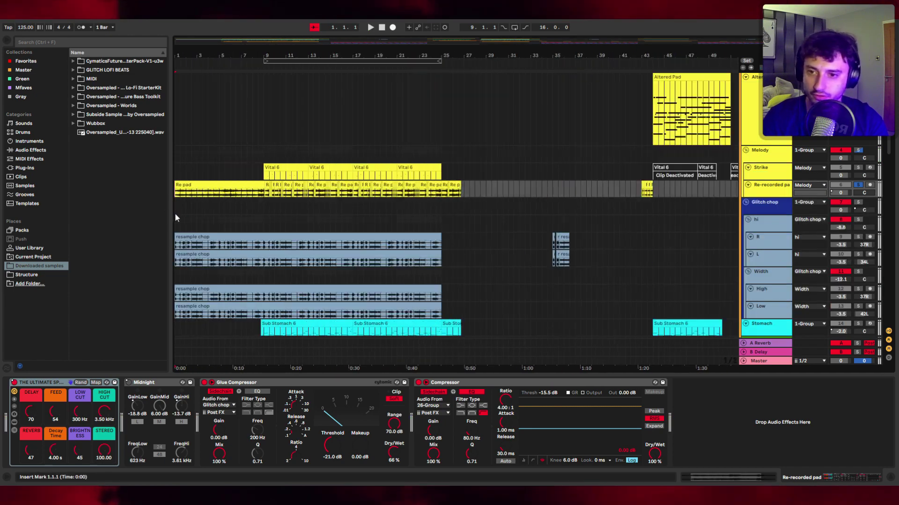
- Select the hi group under Glitch chop at bar 1 to examine its Auto Filter and resample chop clips
click(178, 228)
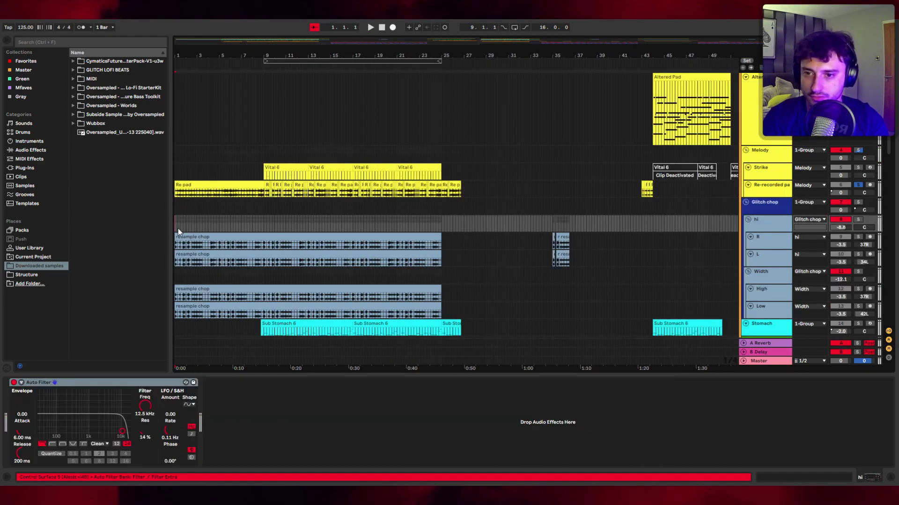
scroll(187, 220, down, 2)
scroll(184, 211, down, 1)
scroll(178, 190, up, 5)
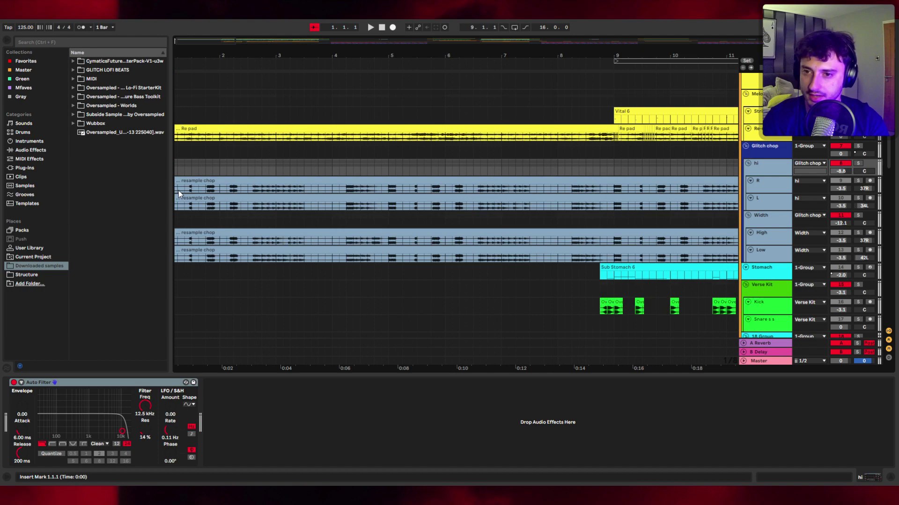
- Enlarge the R track under the hi group, solo it and play its resample chop from 1.1.1
scroll(179, 190, down, 5)
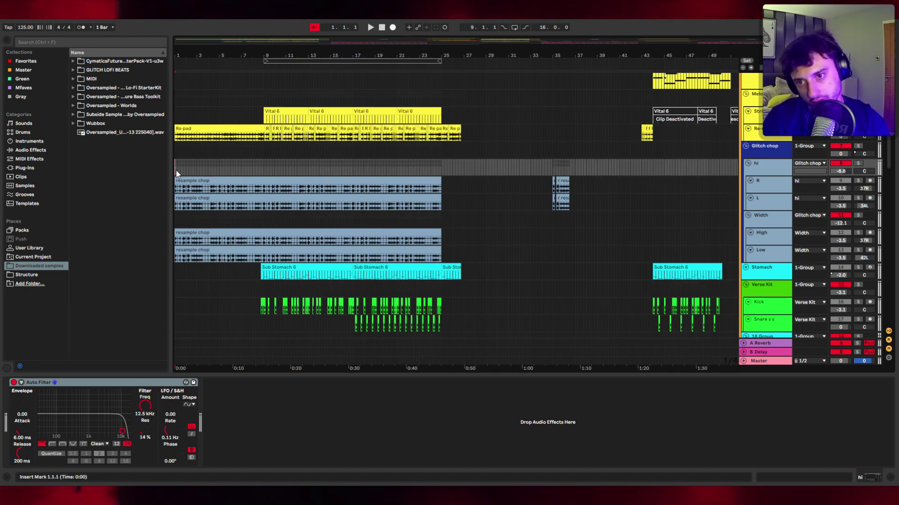
scroll(176, 170, up, 3)
scroll(175, 170, up, 8)
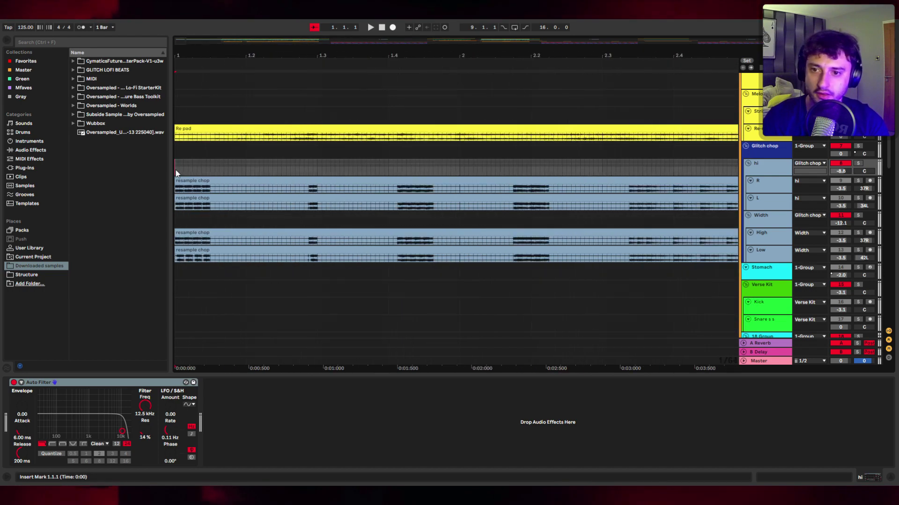
drag(775, 194, 774, 315)
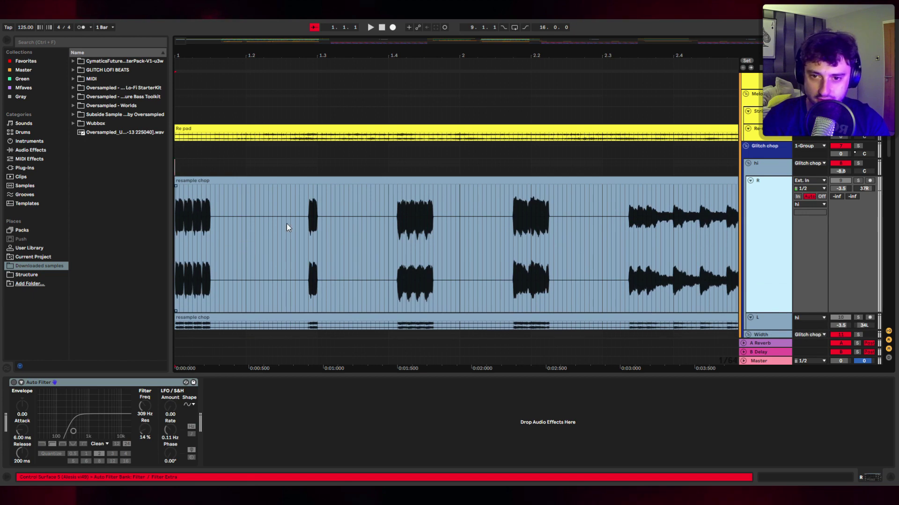
click(179, 228)
key(space)
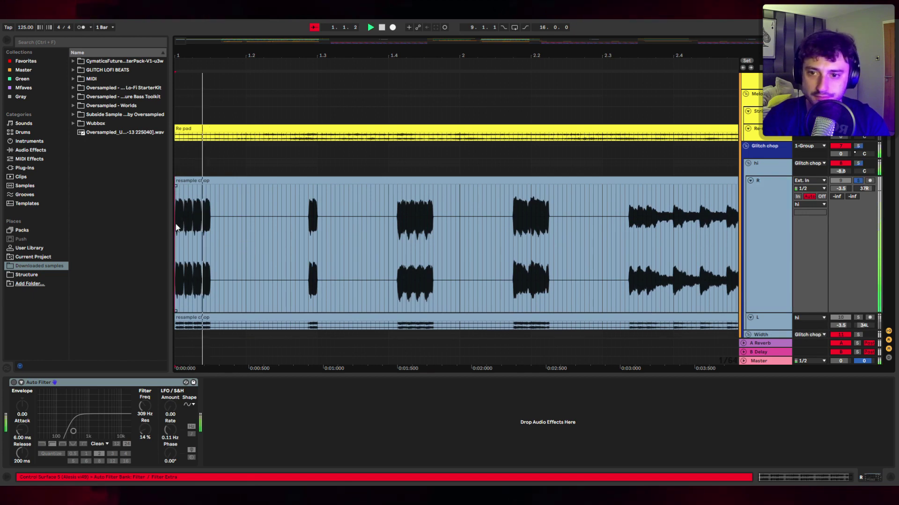
key(space)
key(space)
key(space)
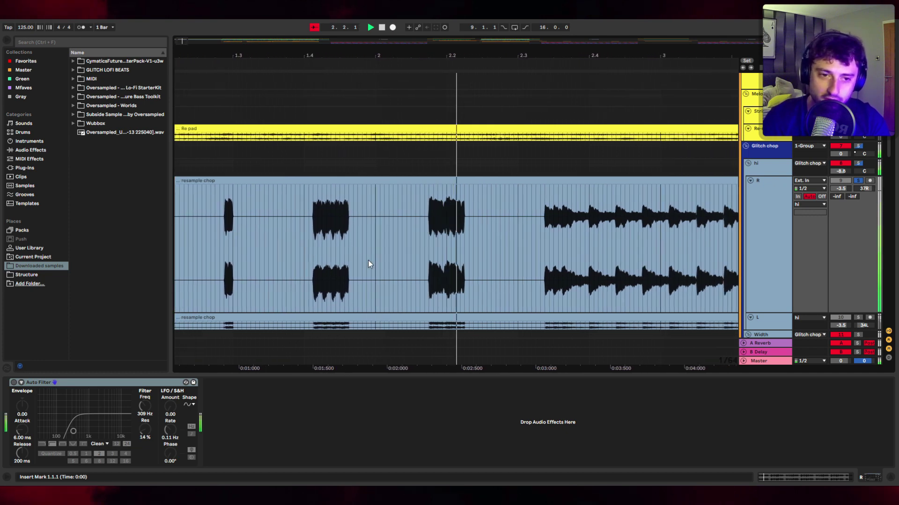
scroll(387, 250, down, 3)
scroll(387, 251, down, 3)
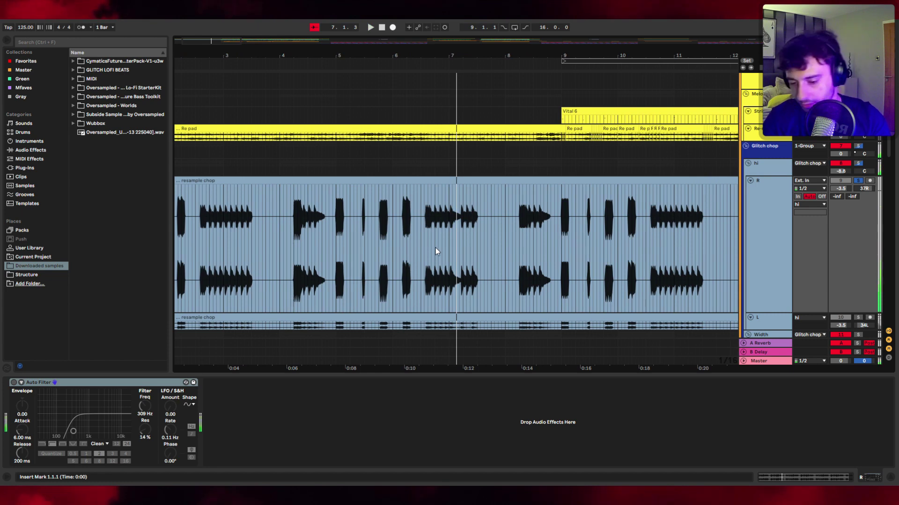
- Restore the R track's compact height, then solo and play the hi group's L track from 1.1.1
scroll(429, 242, down, 5)
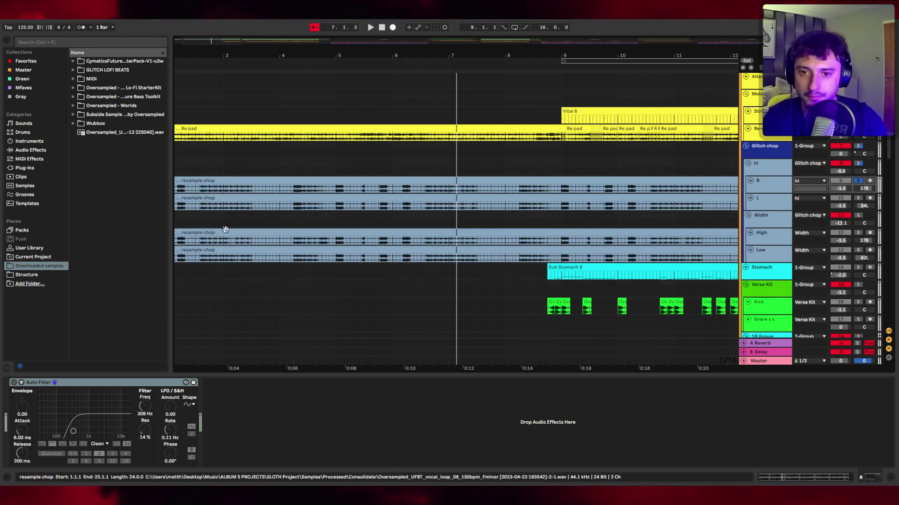
click(178, 205)
key(space)
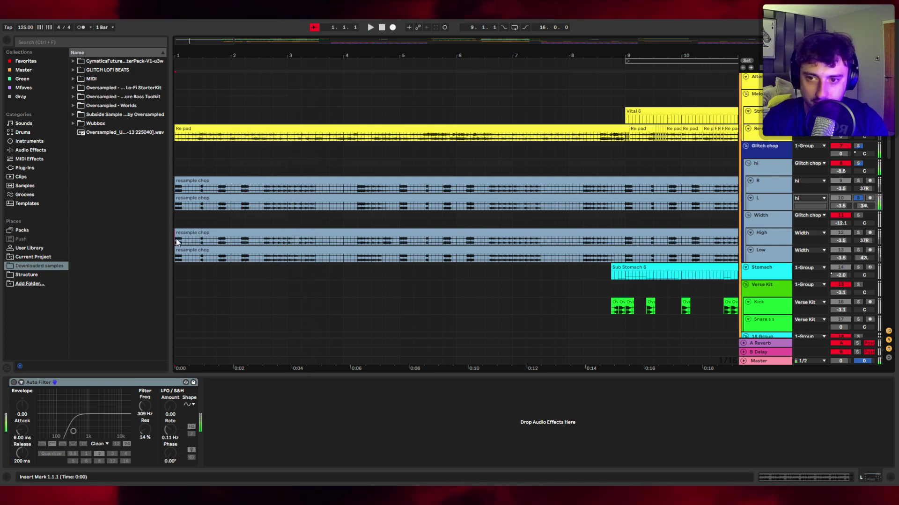
- Solo and play the Width group's High and Low chop tracks in turn from 1.1.1
drag(173, 261, 173, 259)
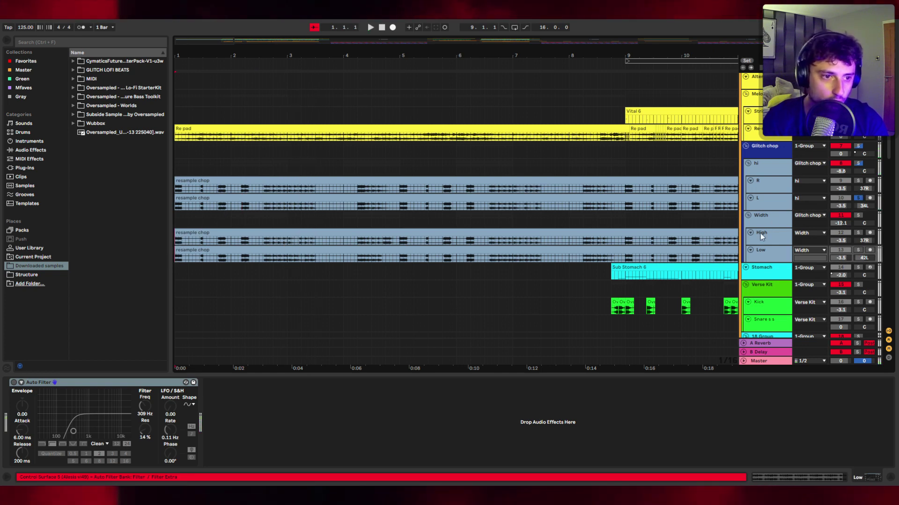
click(178, 243)
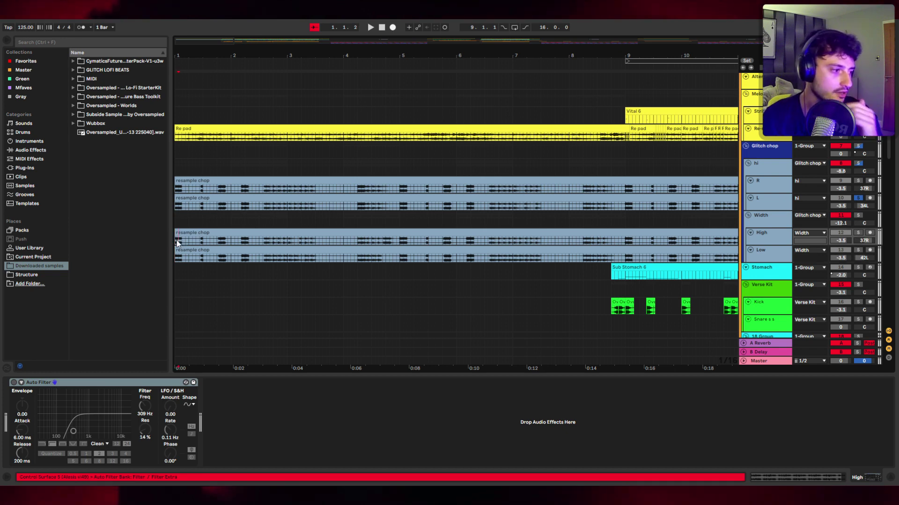
click(175, 243)
key(s)
key(space)
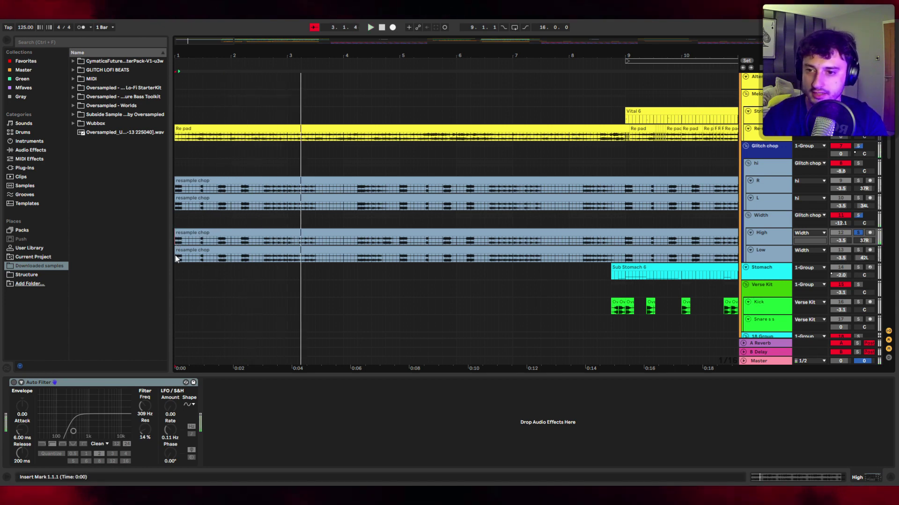
click(175, 256)
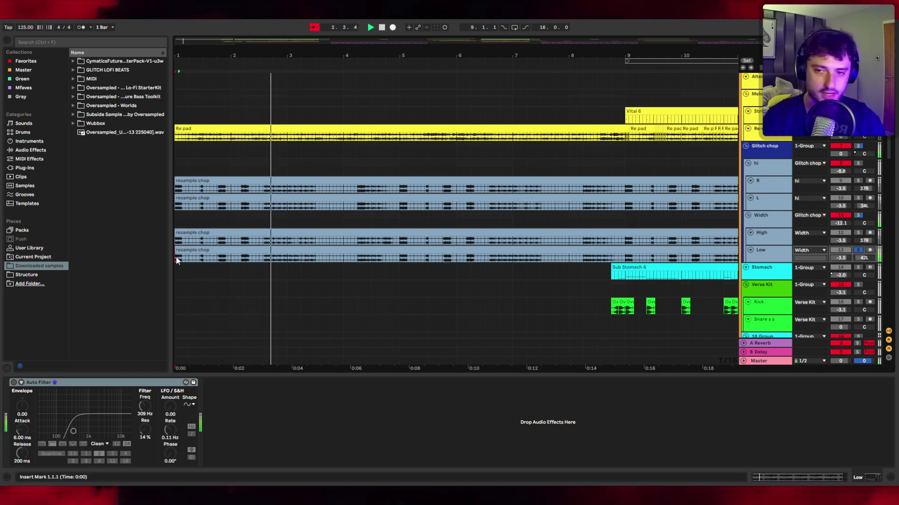
key(space)
- Solo the whole Glitch chop group and play its layers together from 1.1.1
click(176, 167)
drag(173, 226, 174, 228)
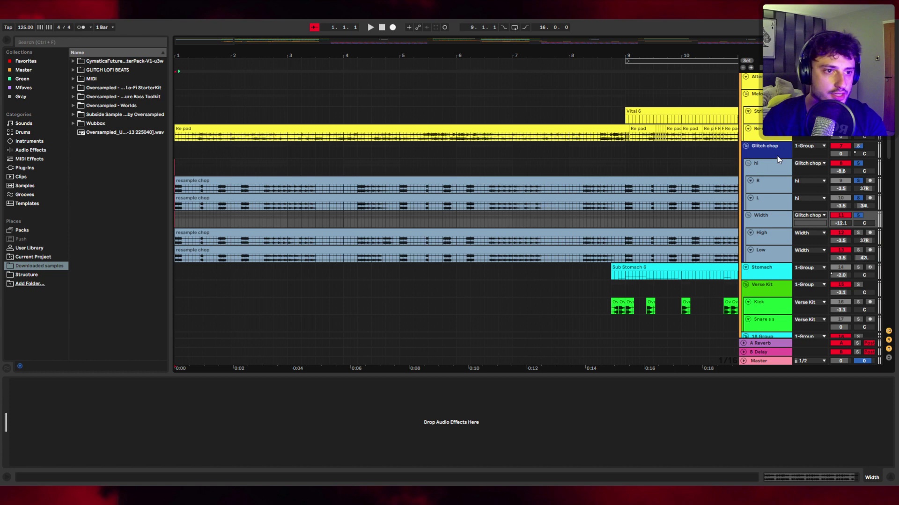
click(774, 149)
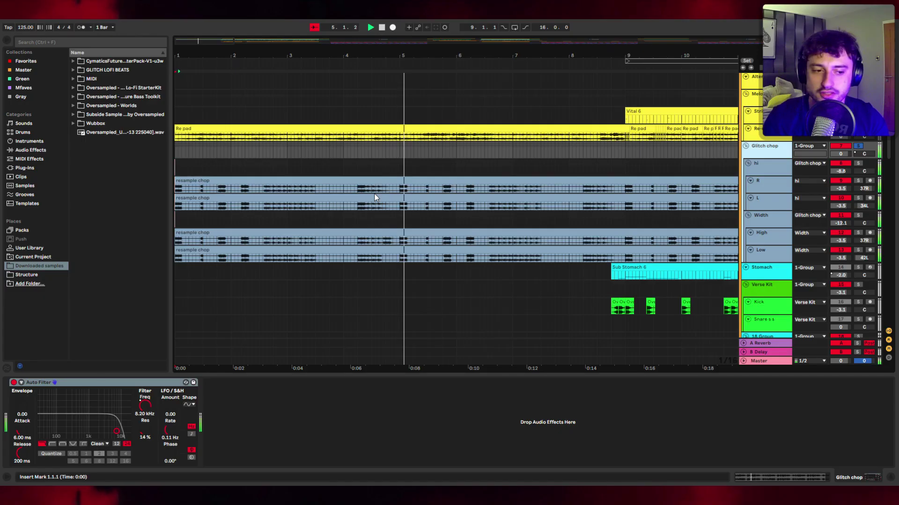
scroll(374, 193, down, 5)
key(space)
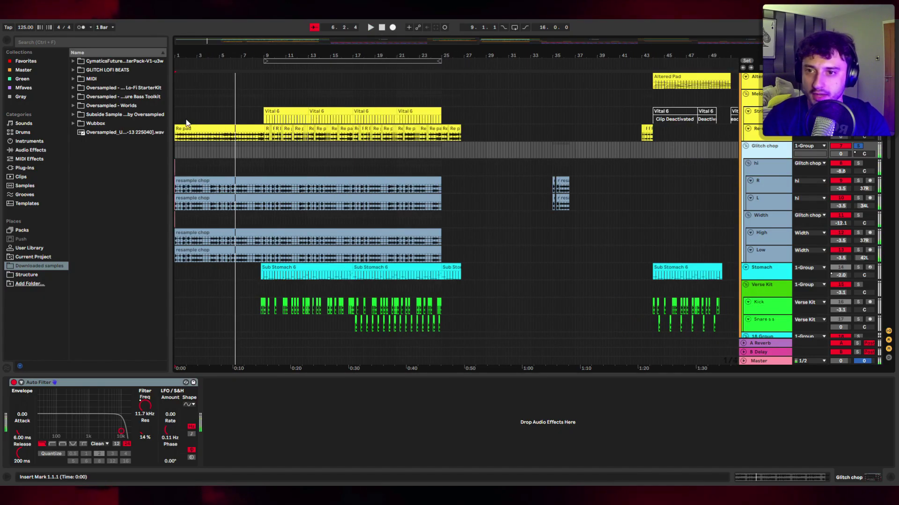
- Solo the glitch chop tracks together with the Melody group and play them from 1.1.1
drag(177, 117, 176, 242)
key(s)
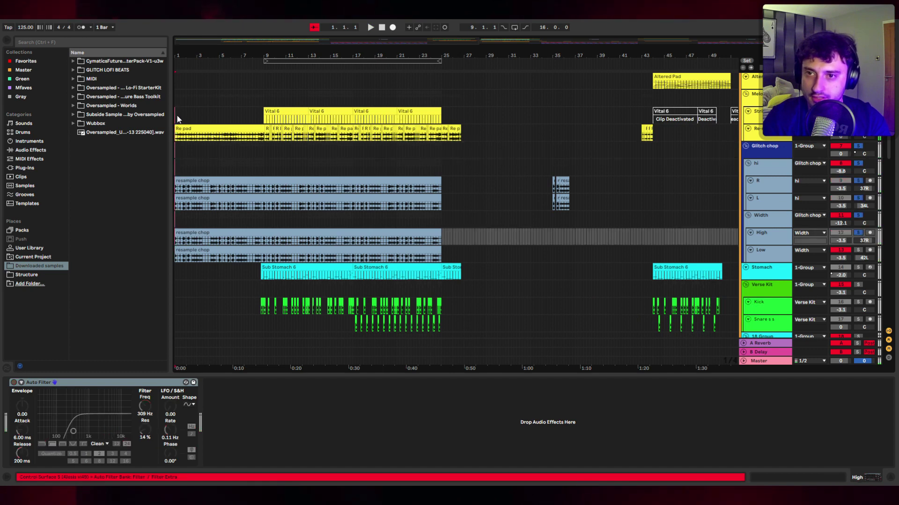
click(177, 261)
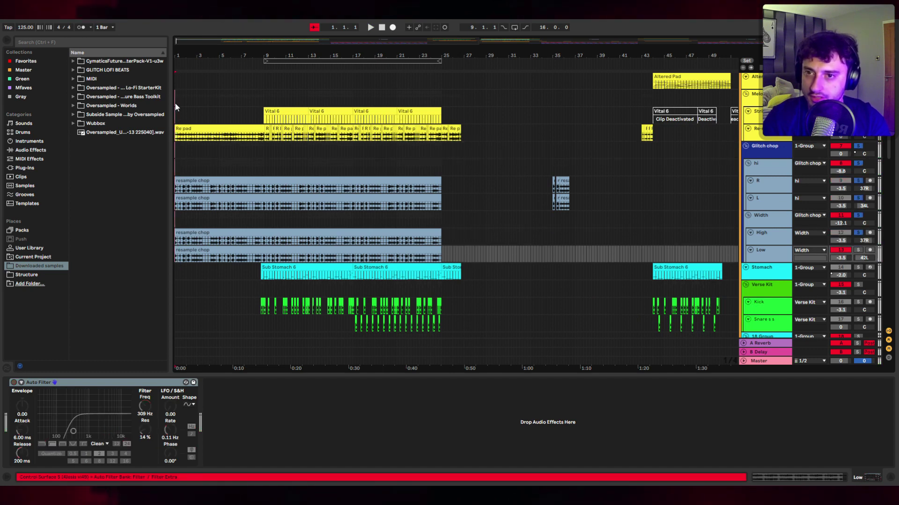
drag(175, 105, 175, 104)
key(s)
key(space)
scroll(196, 187, up, 4)
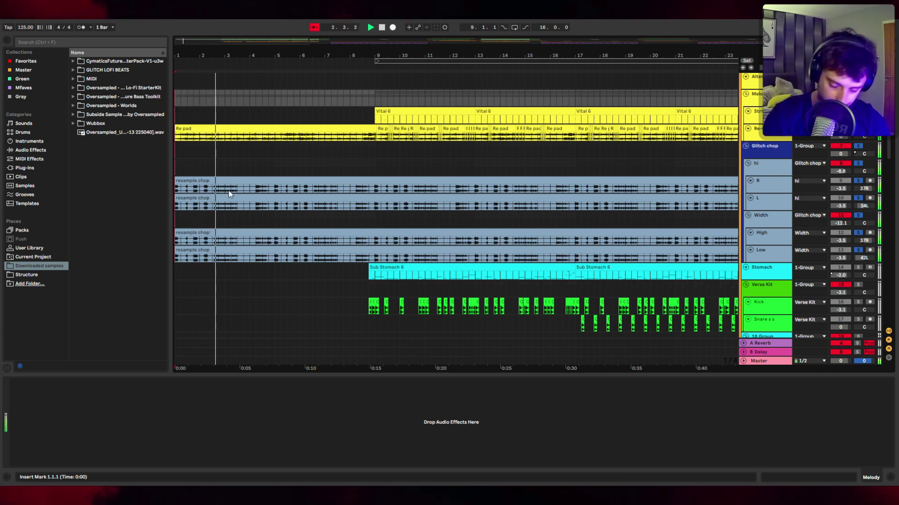
- Clear the solos and play the full mix into bar 10, examining the Stomach, Verse Kit and vocal clips
scroll(353, 204, down, 4)
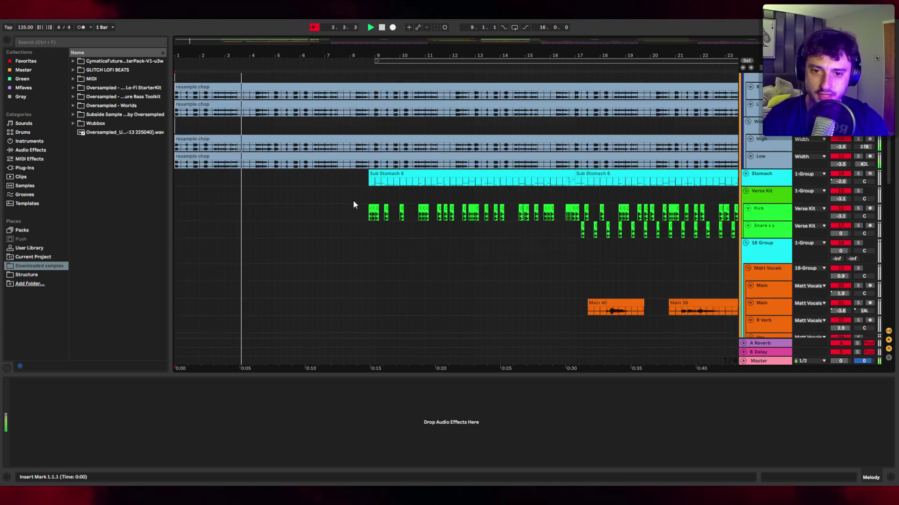
scroll(357, 209, down, 4)
scroll(370, 231, up, 2)
scroll(366, 166, up, 2)
scroll(369, 165, down, 2)
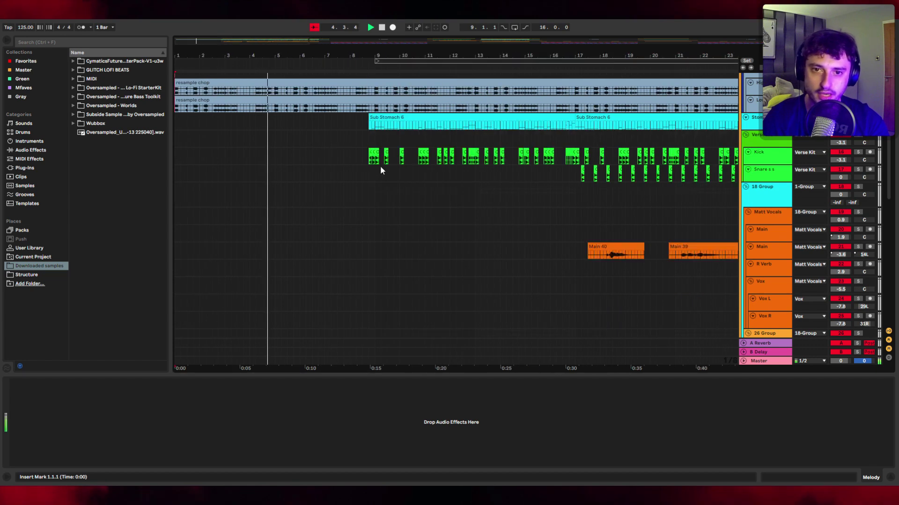
scroll(380, 252, up, 5)
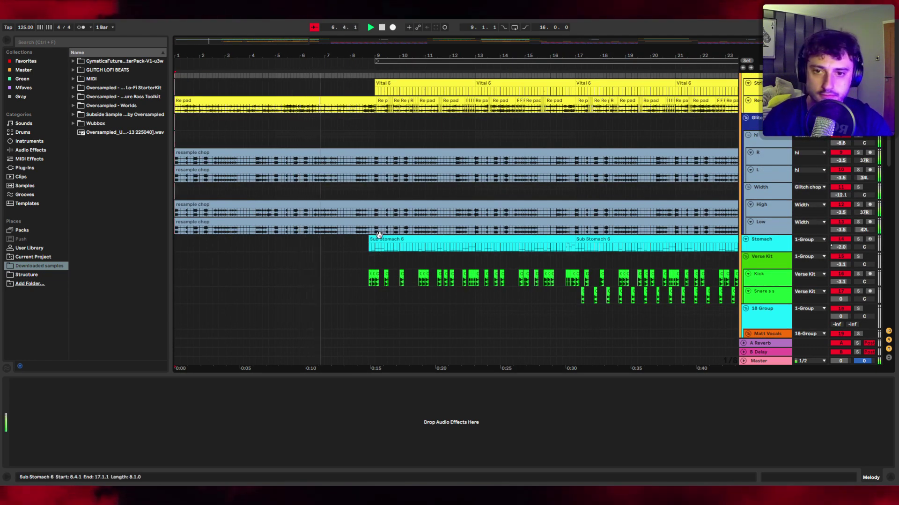
scroll(379, 235, up, 2)
scroll(379, 232, up, 3)
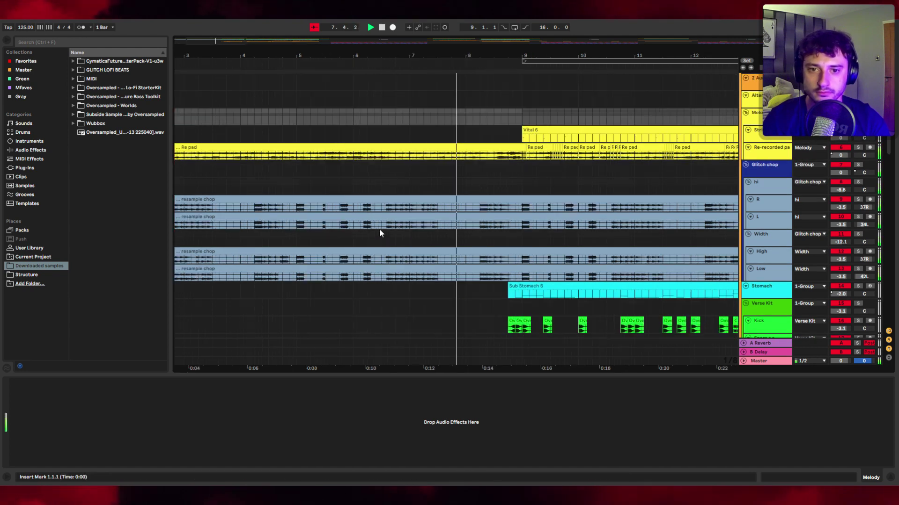
scroll(464, 247, down, 5)
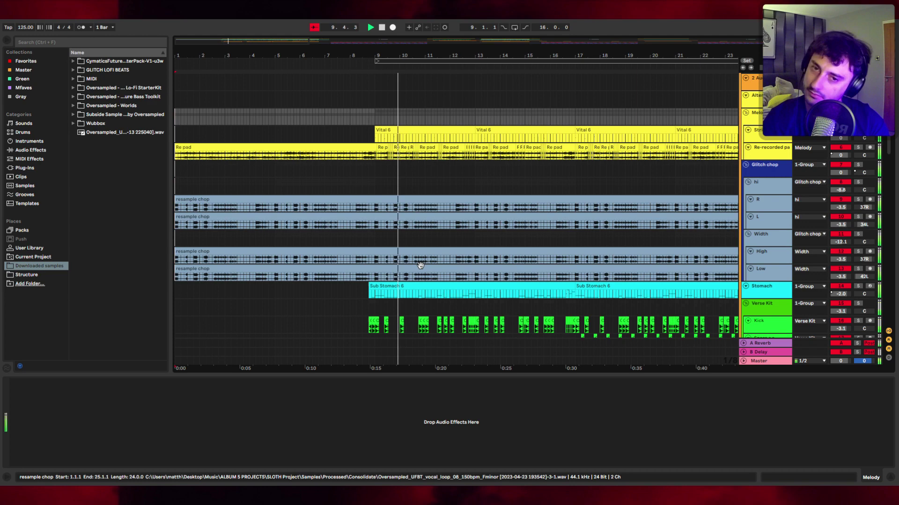
scroll(417, 260, down, 3)
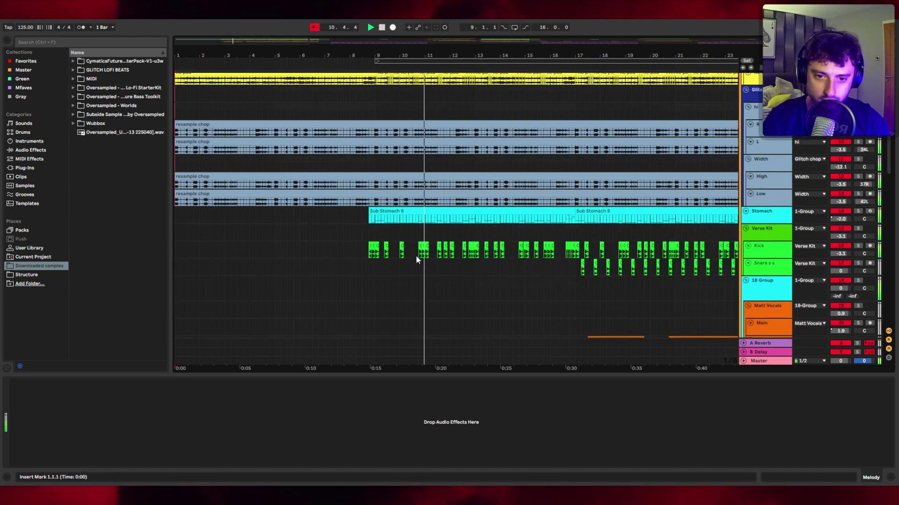
click(395, 290)
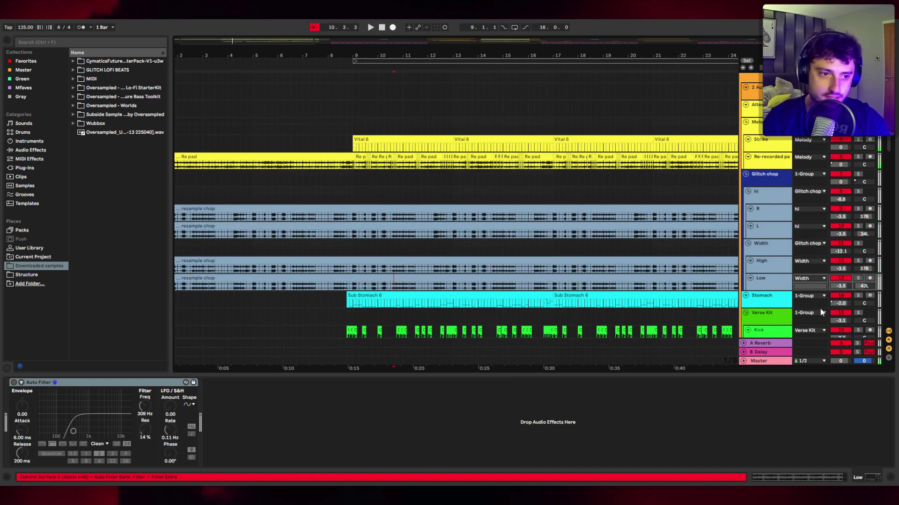
- Open the Stomach track's device chain, solo the track and play it from 8.4.1
click(775, 300)
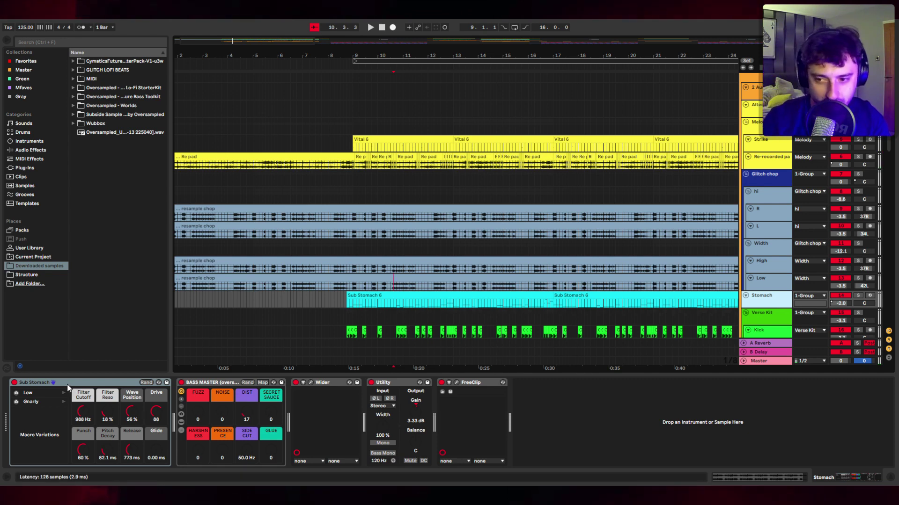
scroll(353, 247, down, 3)
scroll(349, 245, up, 3)
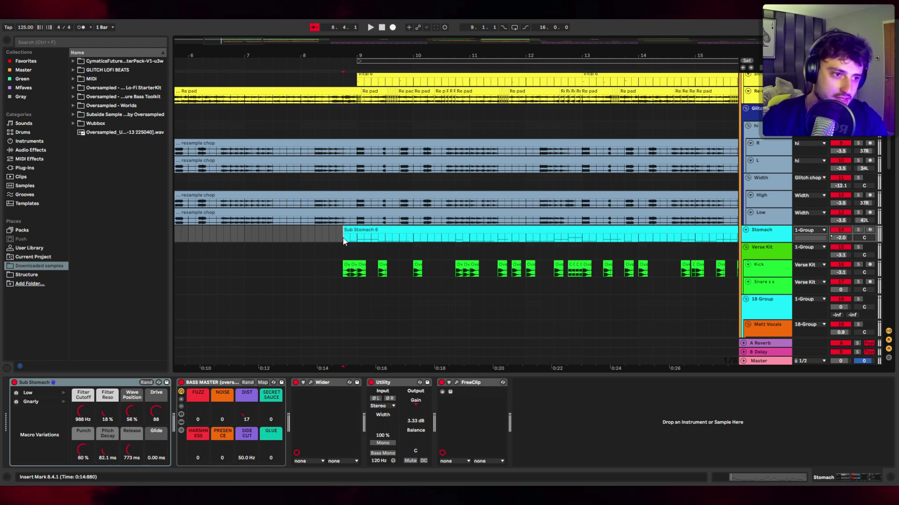
key(space)
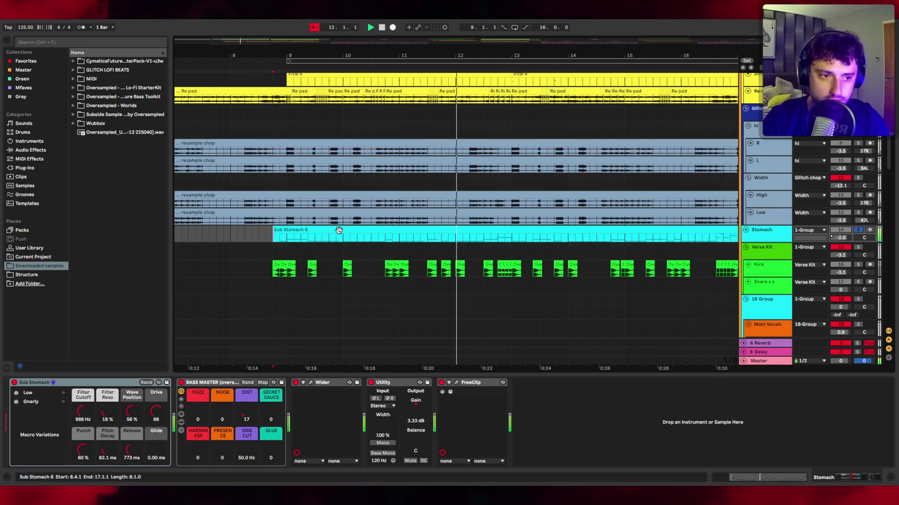
key(space)
- Display the Stomach track's automation lanes and play the soloed bass from 8.4.1
click(774, 237)
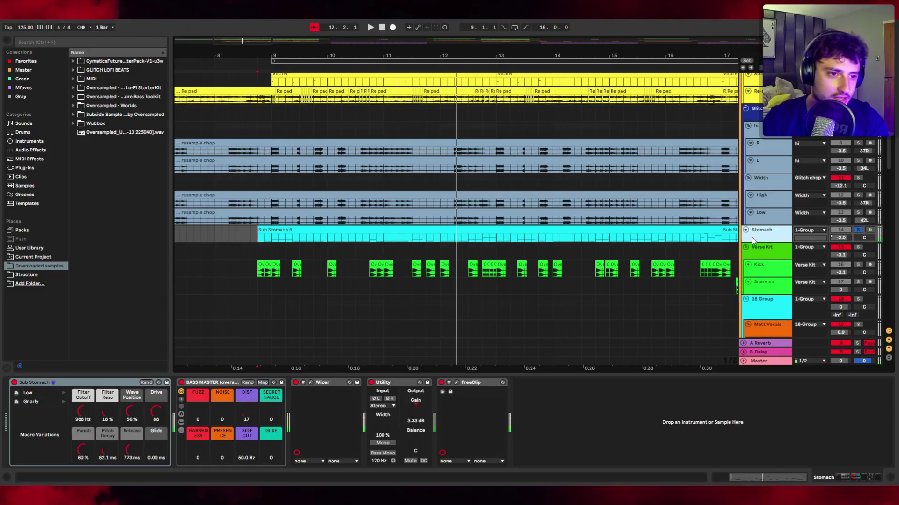
key(a)
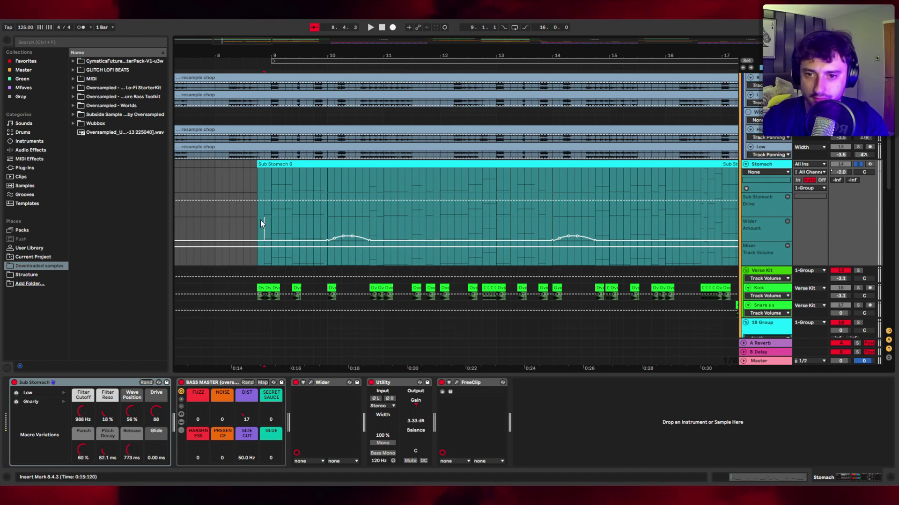
key(space)
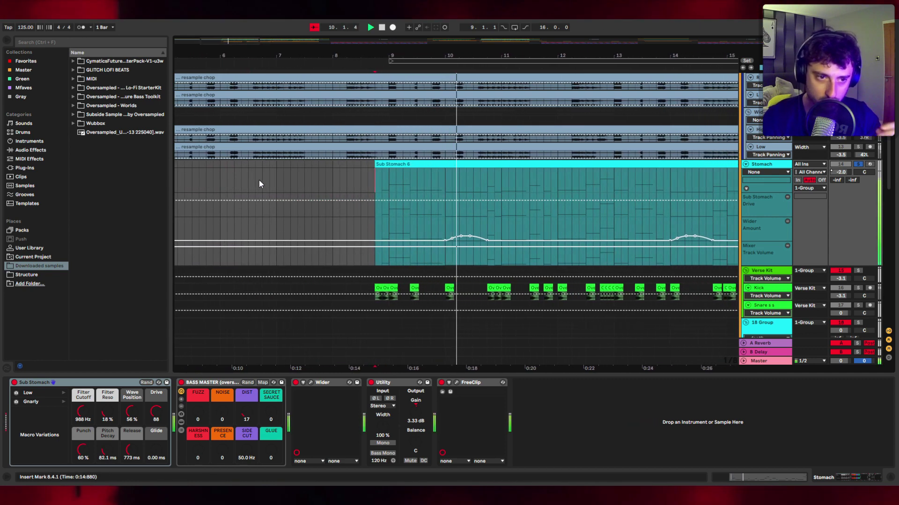
key(space)
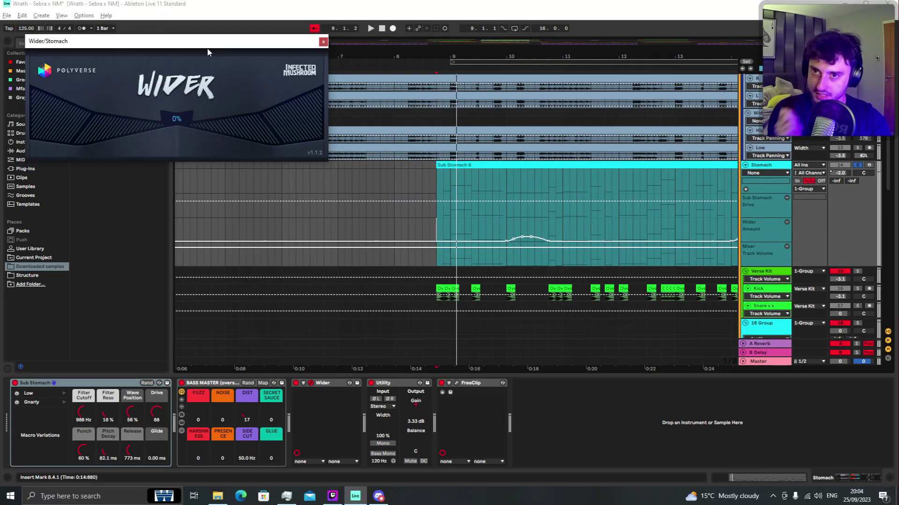
- Reposition the Stomach track's Wider plug-in window and play from 8.4.1 to examine its Amount automation around bar 10
drag(178, 43, 215, 93)
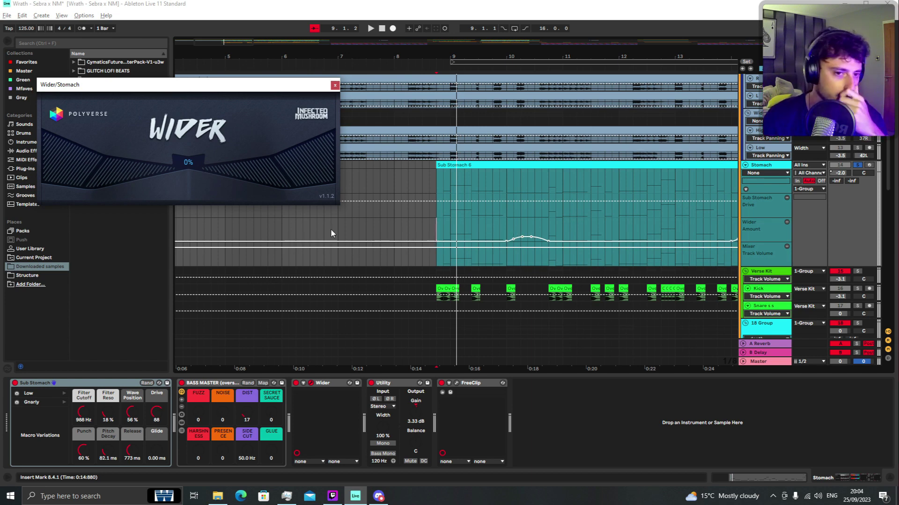
key(space)
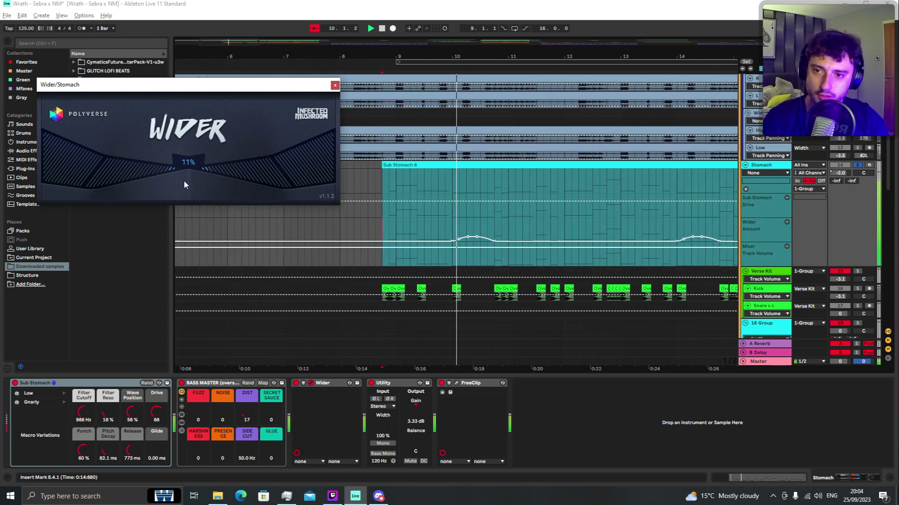
key(space)
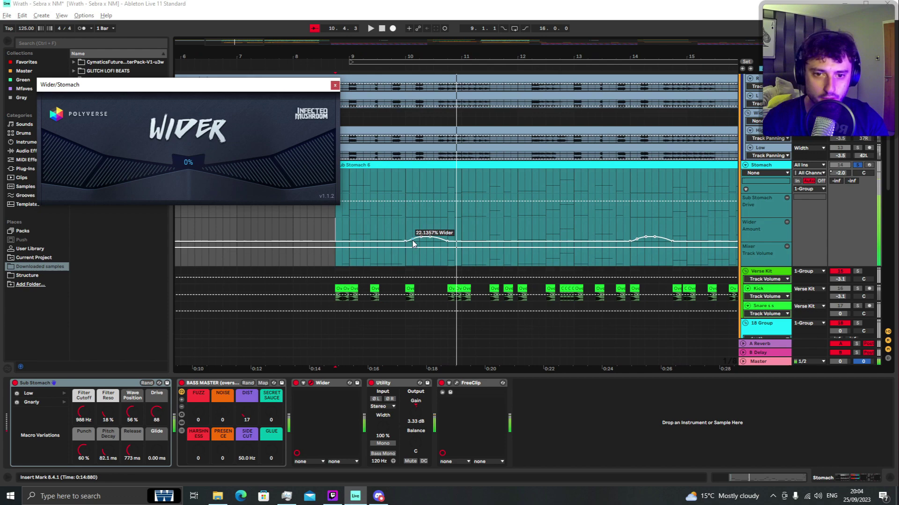
- Solo the Verse Kit group and play its kick pattern from 8.3.3
key(space)
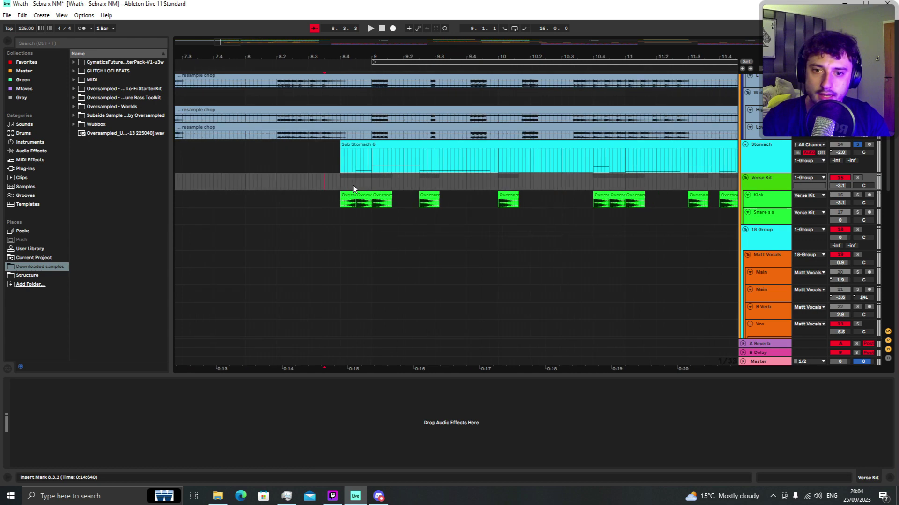
scroll(354, 186, down, 3)
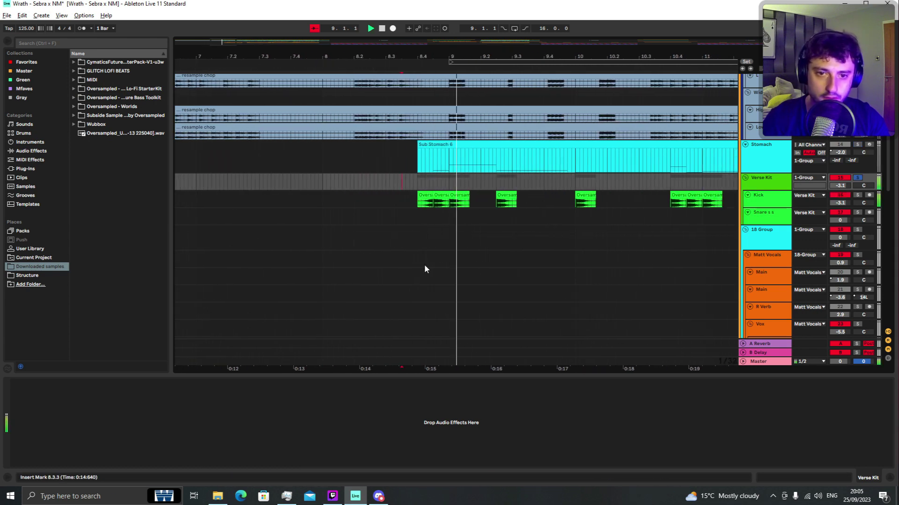
key(space)
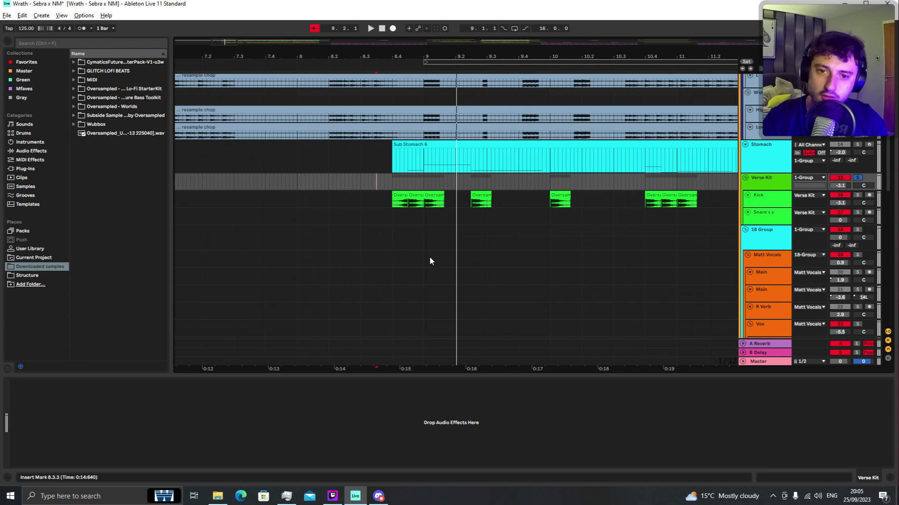
key(space)
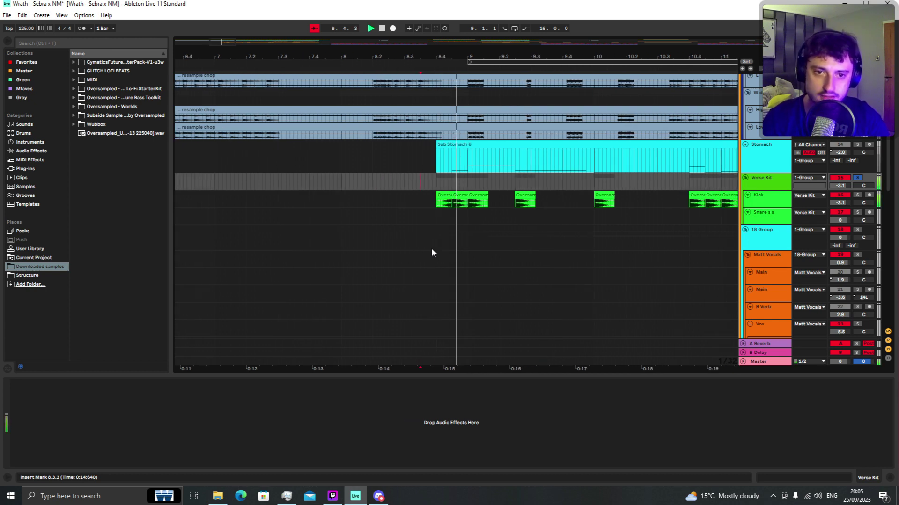
key(space)
key(space)
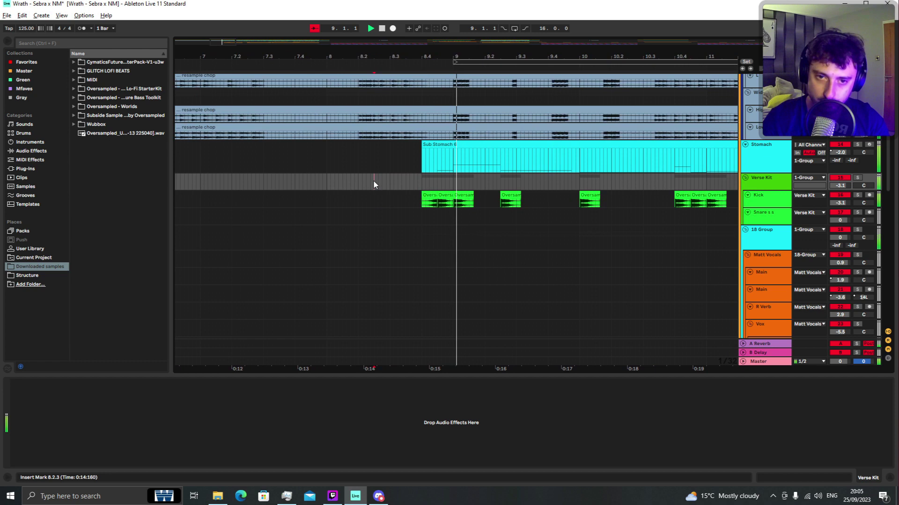
- Play the full mix from 8.2.3 into bar 10, examining the glitch chop, Stomach and Verse Kit clips
scroll(530, 218, down, 2)
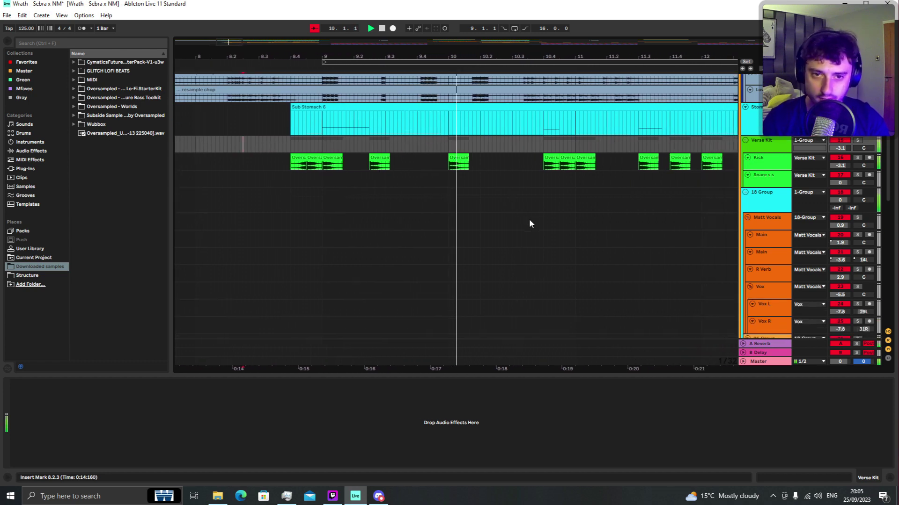
scroll(440, 192, up, 2)
scroll(327, 196, up, 2)
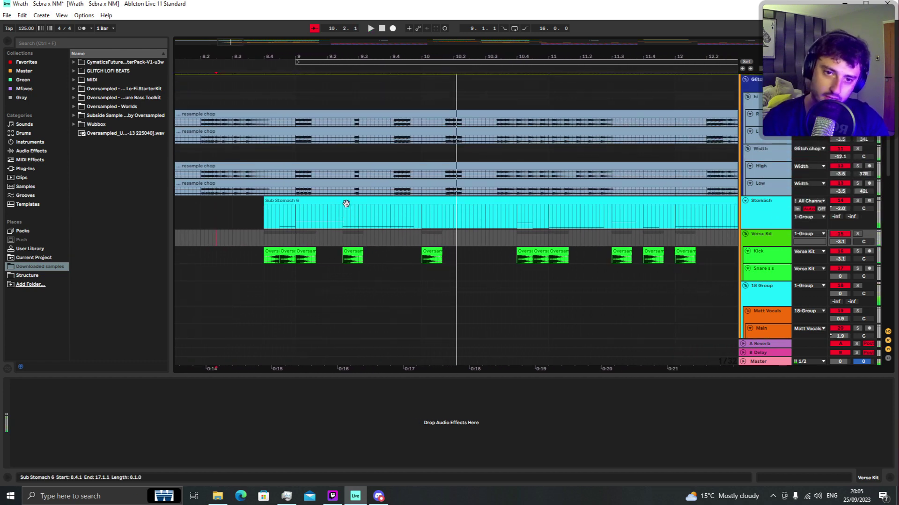
scroll(419, 224, down, 3)
scroll(417, 224, up, 3)
- Enlarge the Strike track to show its MIDI notes and place the insert marker at 9.1.1
click(354, 129)
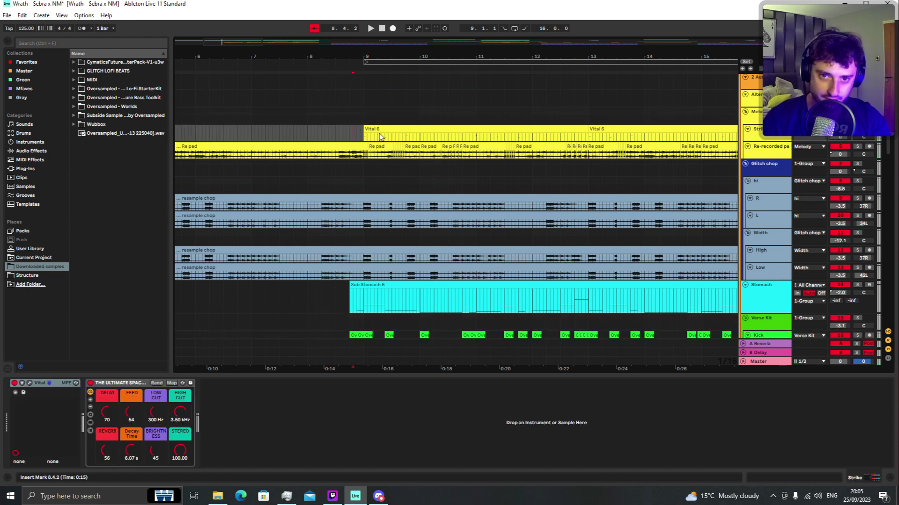
drag(757, 141, 758, 197)
click(364, 162)
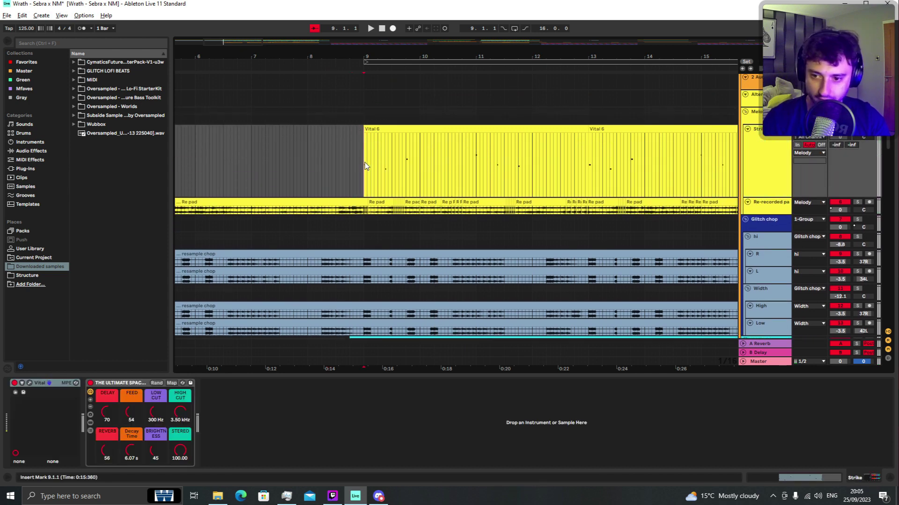
- Examine the Strike track's Vital synth, including its effects, matrix, advanced settings and KEYS - LoFi Trap preset, close it and play the track
click(24, 391)
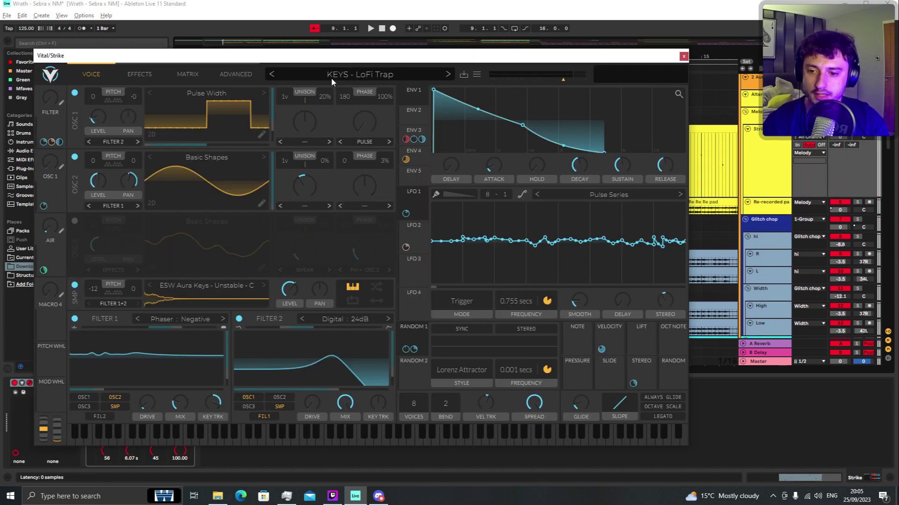
click(140, 75)
click(191, 73)
click(246, 74)
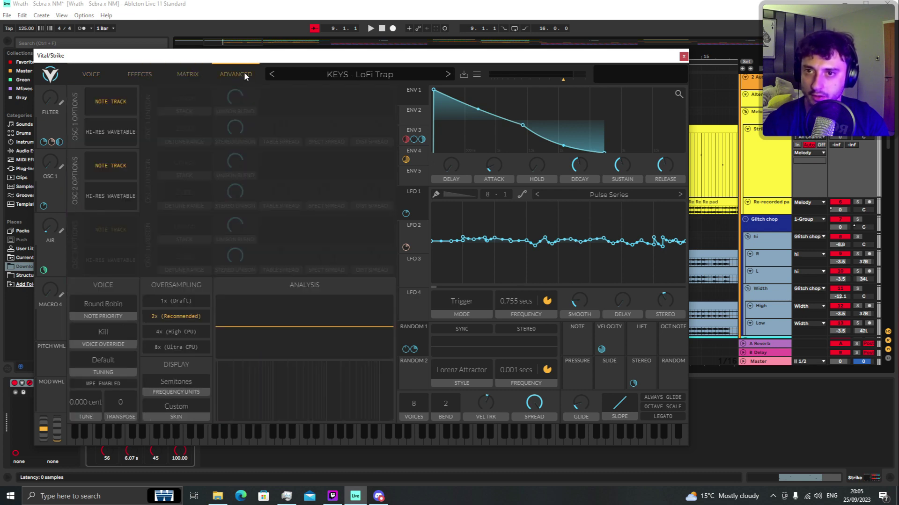
click(360, 74)
click(683, 56)
click(362, 174)
key(space)
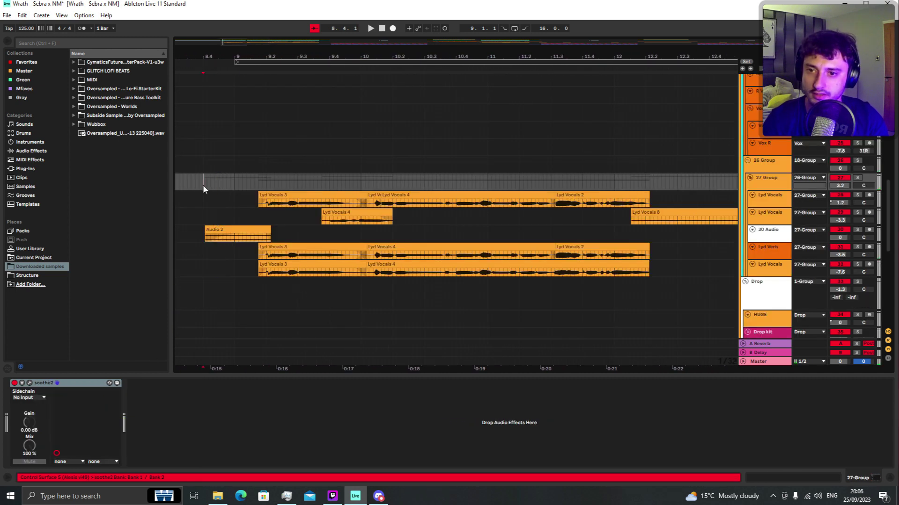
- Solo the 26 Group and play its vocals from beat 8.4
key(s)
click(211, 170)
key(space)
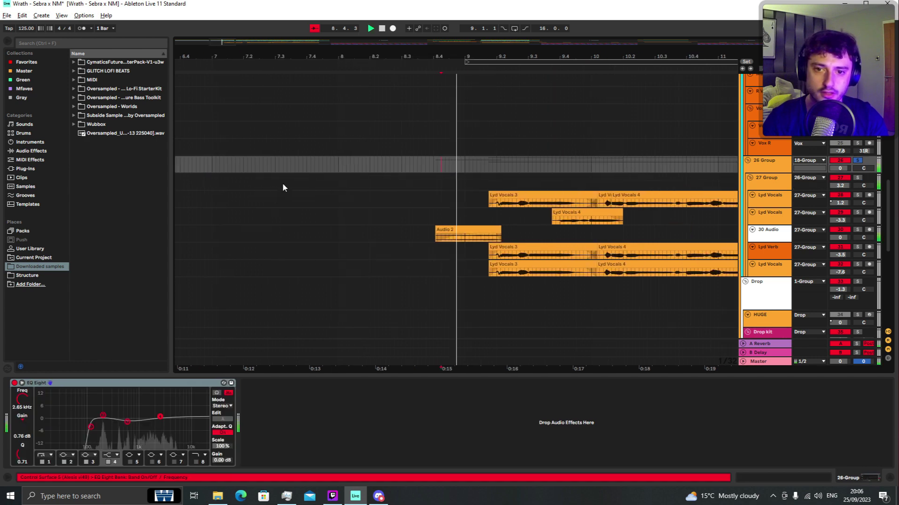
key(space)
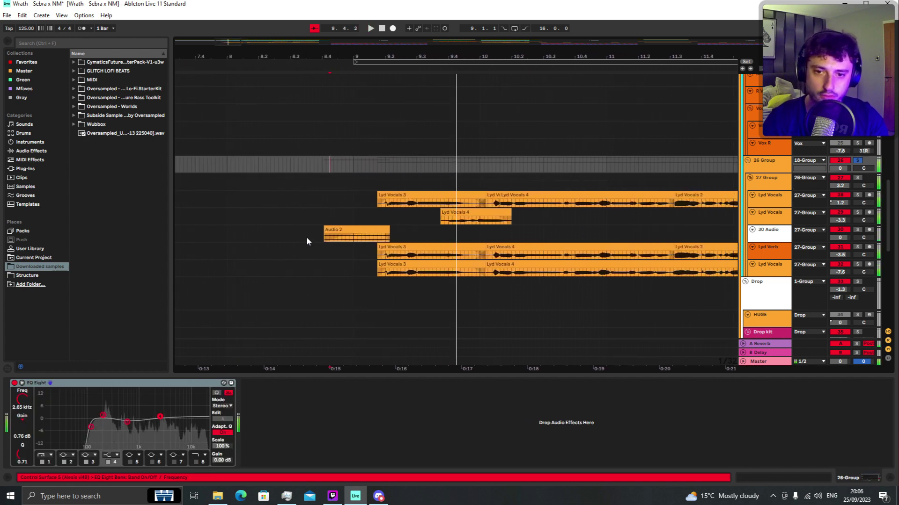
- Select 8.3.3 to 9.2.3 around the Audio 2 clip, solo the 30 Audio track and play the clip
drag(306, 236, 403, 231)
key(s)
key(space)
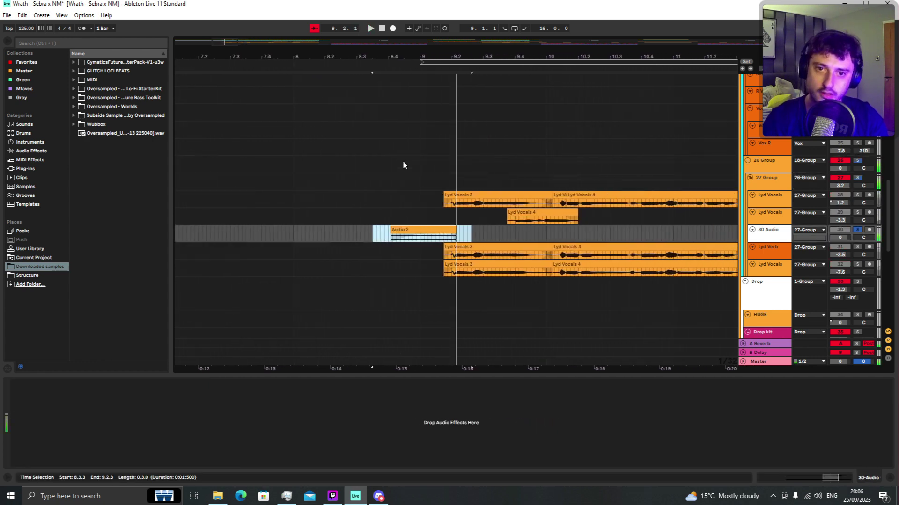
- Replay the soloed 26 Group vocals from 8.4.1 and look over the neighbouring bass, drum and vocal clips
click(402, 163)
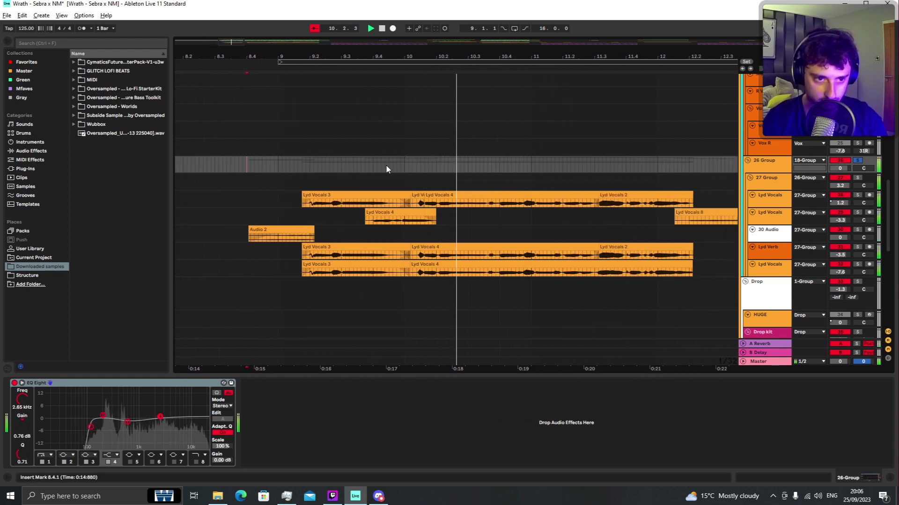
scroll(386, 170, down, 2)
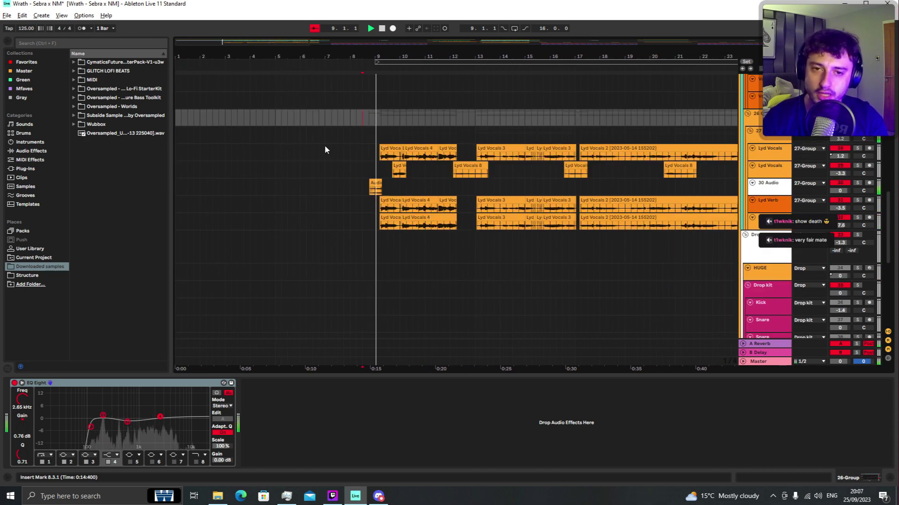
scroll(325, 145, up, 10)
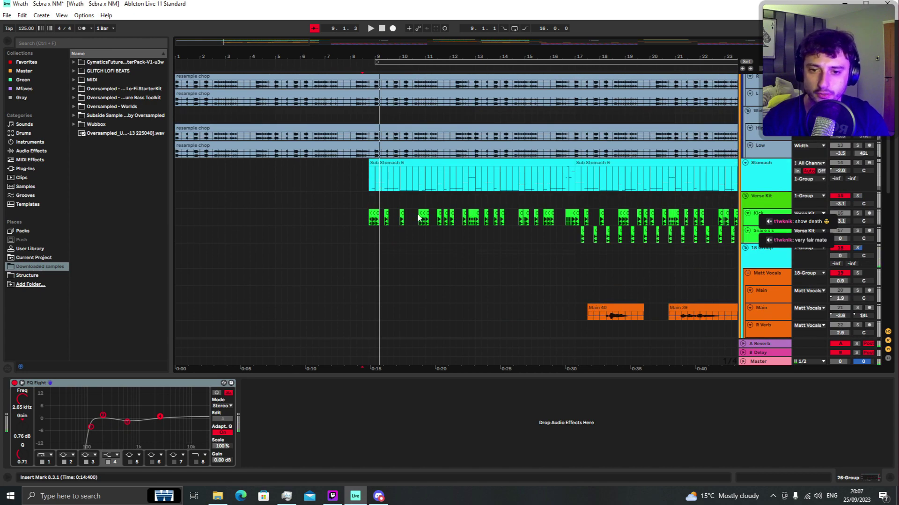
scroll(384, 201, down, 10)
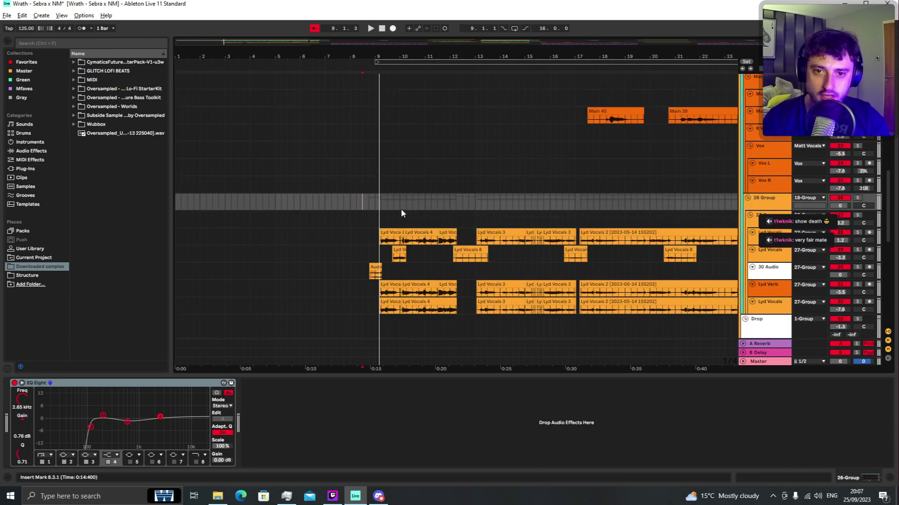
- Play the full mix from 8.2.1 to the end of bar 16, examining the vocal, Stomach and Verse Kit clips
click(356, 202)
key(space)
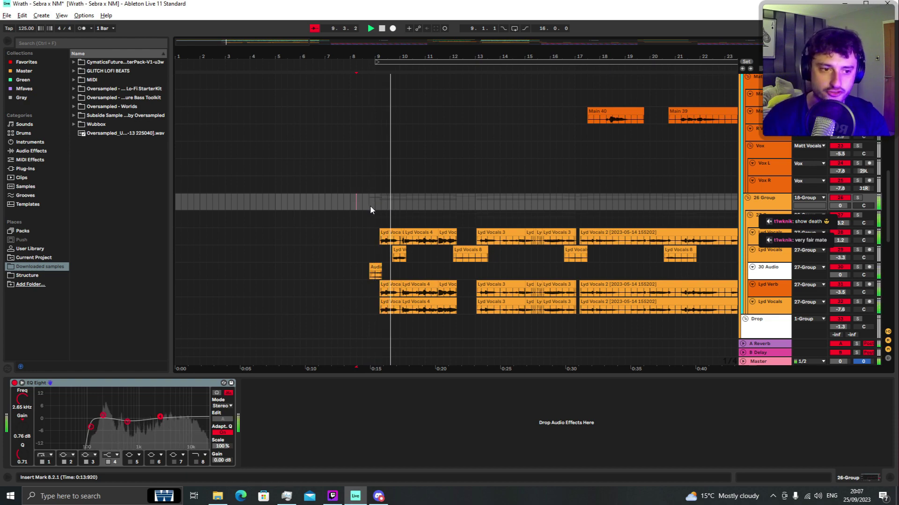
scroll(379, 210, down, 10)
scroll(398, 220, up, 10)
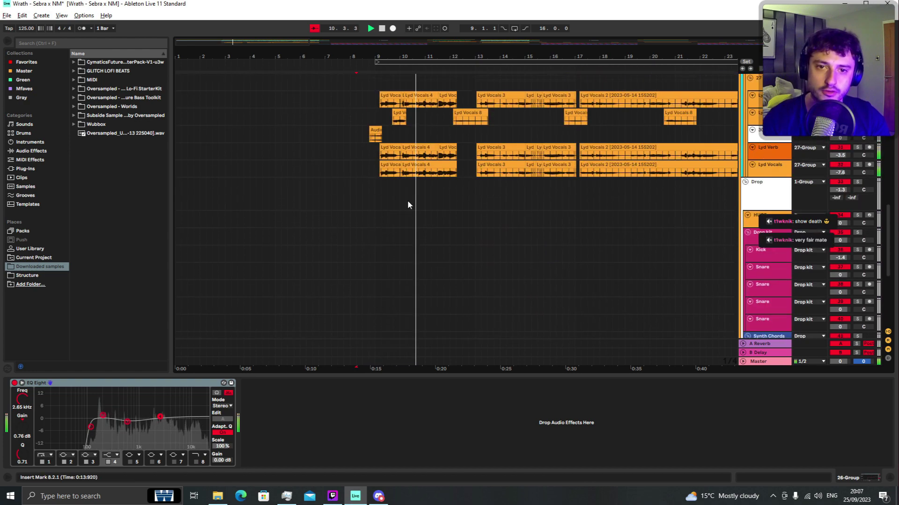
scroll(422, 224, up, 10)
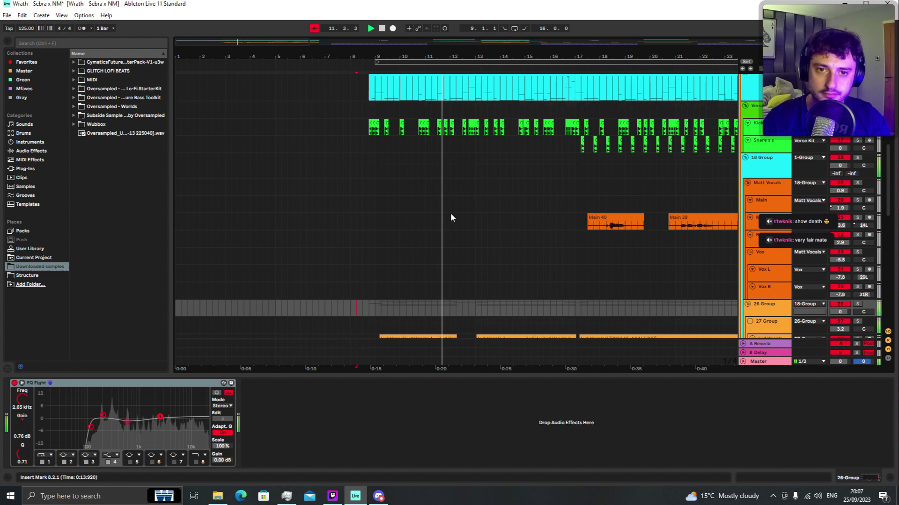
scroll(480, 263, down, 3)
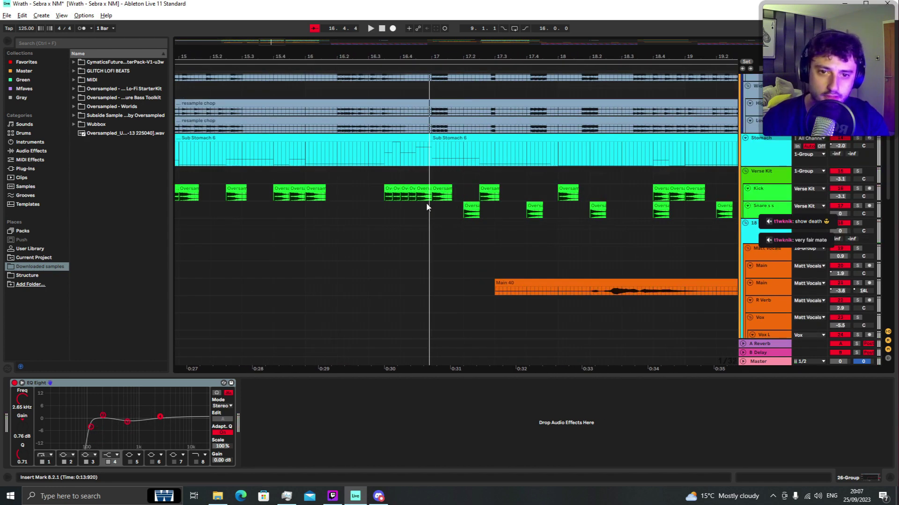
- Open the Sub Stomach 6 clip's notes, examine the high notes leading into bar 17, shrink the note editor and play the transition
click(366, 150)
double_click(406, 155)
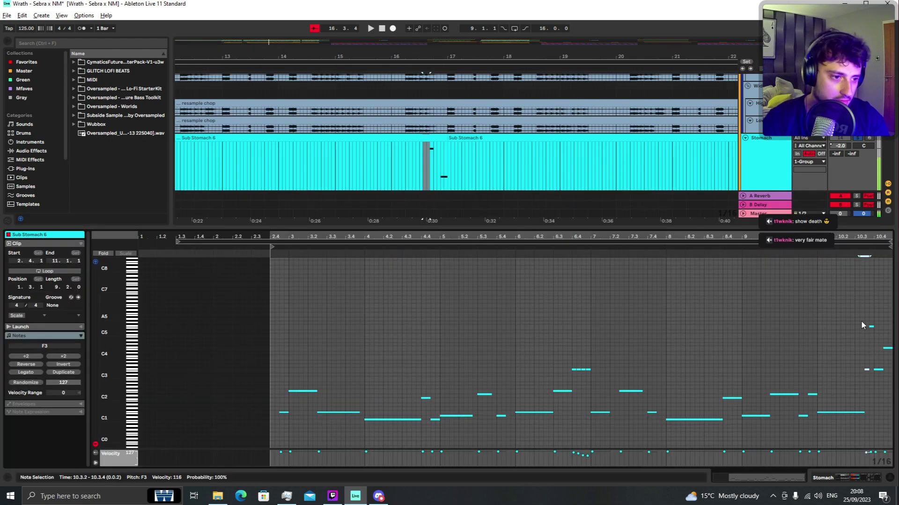
click(873, 370)
click(395, 169)
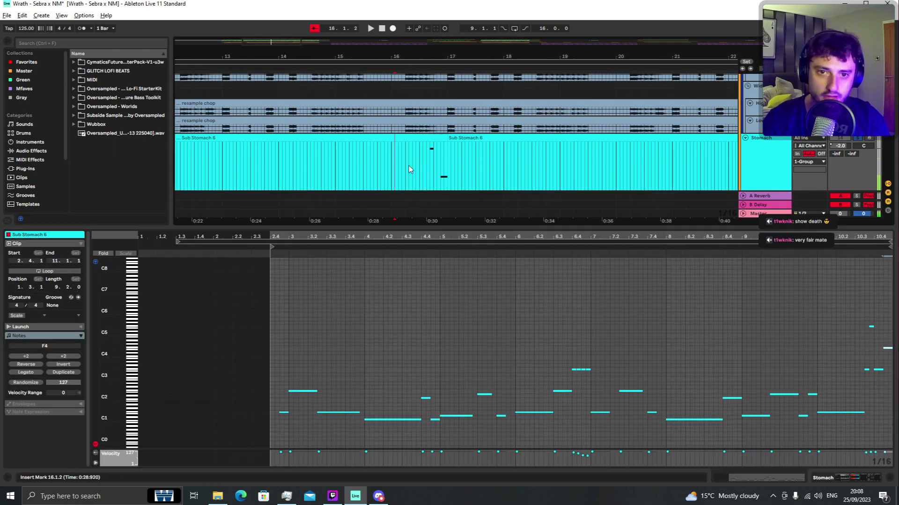
drag(430, 227, 428, 295)
key(space)
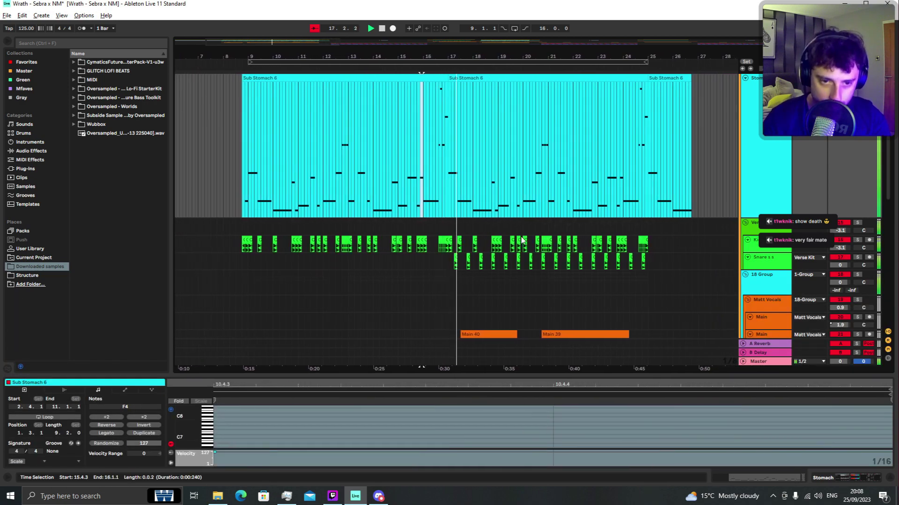
- Play the section after bar 17 while examining the Stomach part and the Main 40 and Main 39 vocal clips
scroll(519, 240, down, 3)
mouse_move(422, 189)
mouse_down()
mouse_move(560, 191)
mouse_move(691, 209)
mouse_up()
click(652, 211)
scroll(553, 217, down, 4)
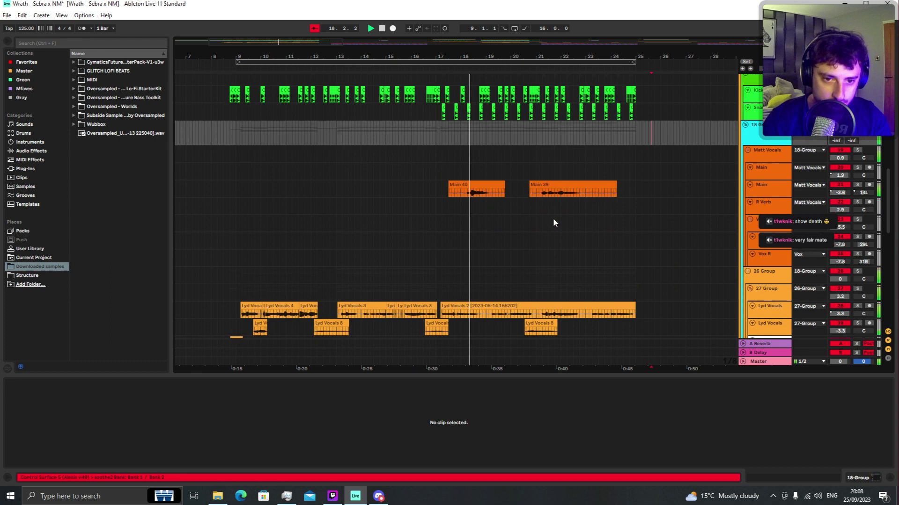
scroll(562, 206, down, 2)
scroll(562, 206, up, 4)
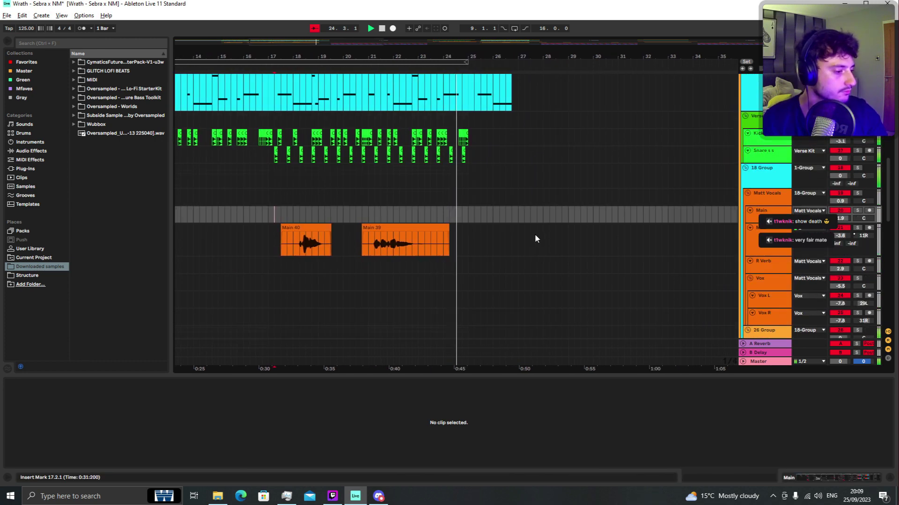
- Let playback run into the drop at bar 27, examining the Drop kit, Synth Chords and Chops clips
scroll(528, 264, up, 2)
scroll(512, 265, down, 18)
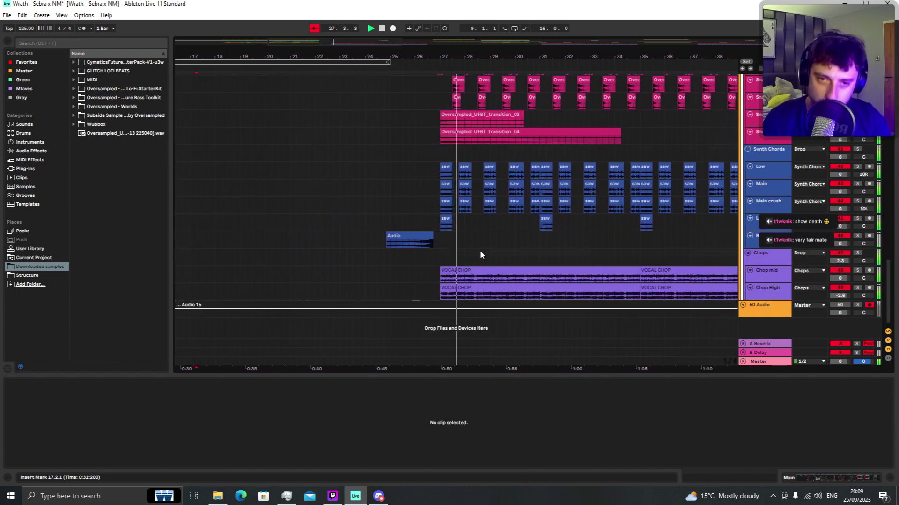
scroll(456, 245, down, 5)
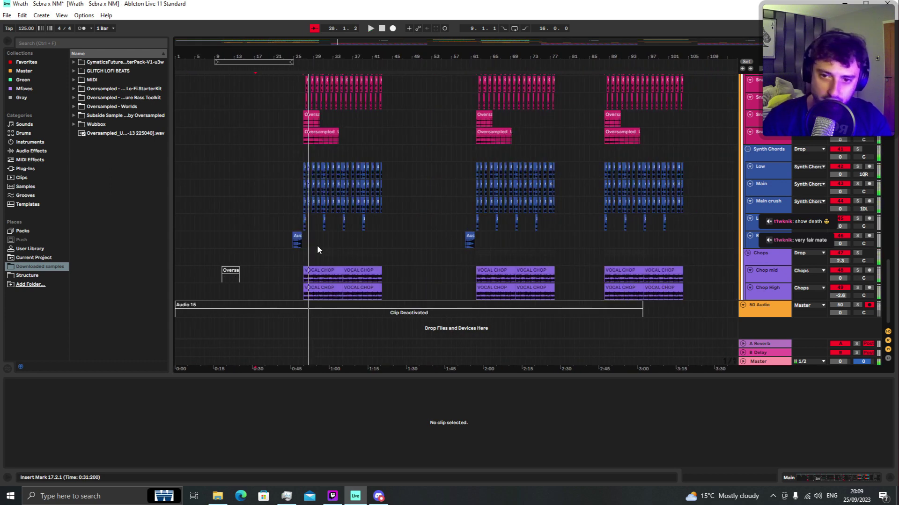
- Solo the R Verb track in Synth Chords and play its Audio clip from 25.1.1 up to the drop
scroll(293, 248, up, 6)
click(293, 250)
key(space)
key(s)
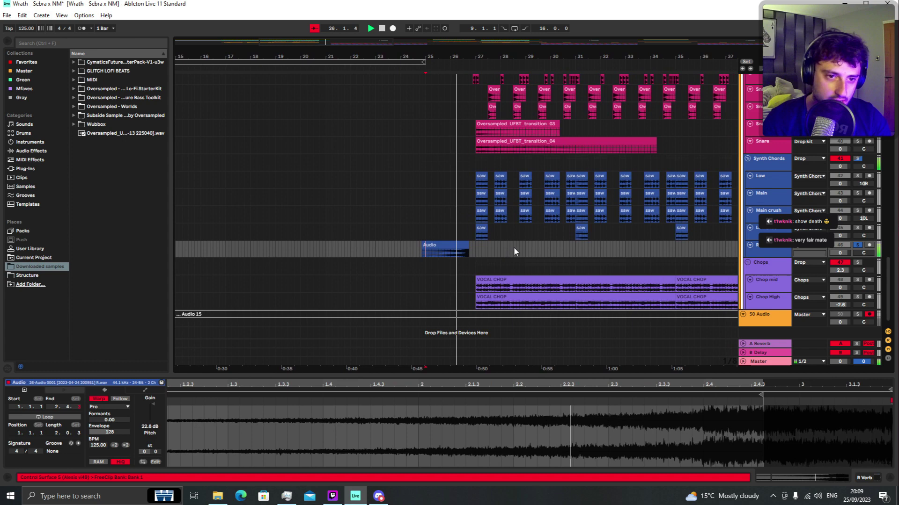
scroll(474, 237, up, 3)
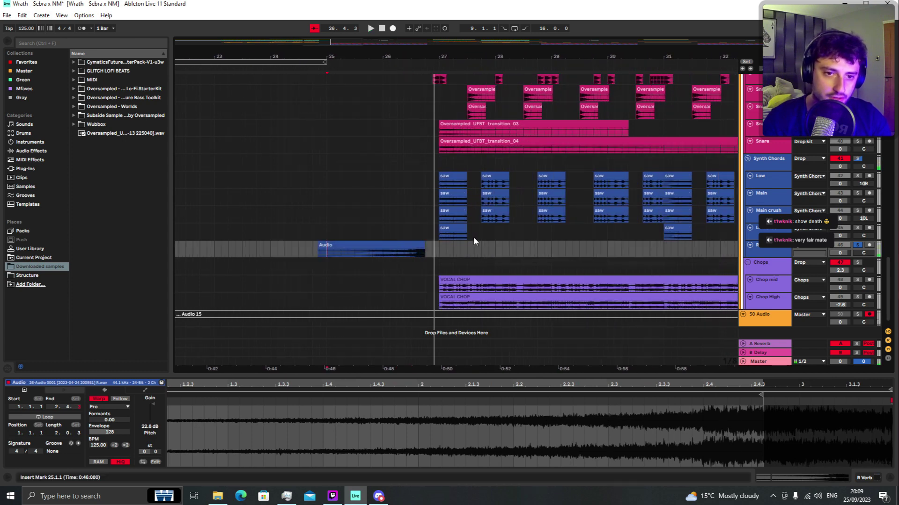
- Locate the first synth chord at 27.1.1 and replay the soloed R Verb Audio clip from 25.1.3
click(437, 167)
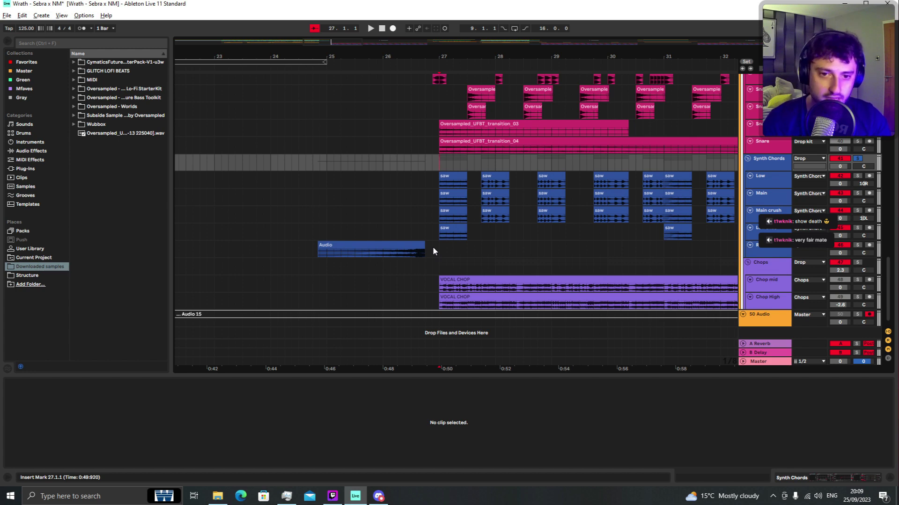
click(334, 253)
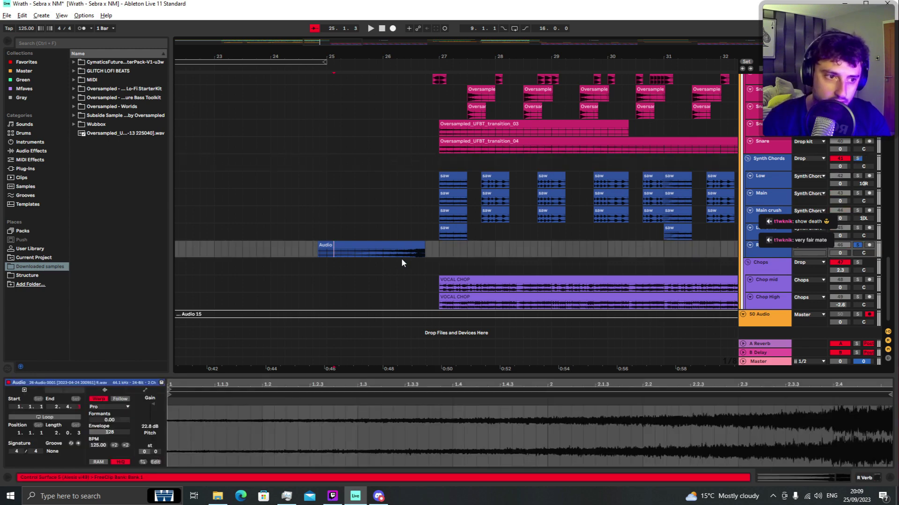
key(space)
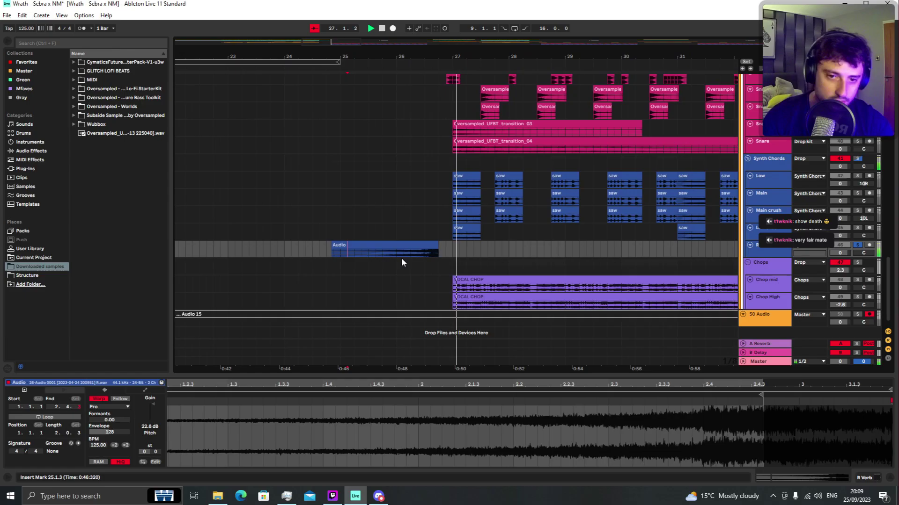
- Unsolo the R Verb track and play the full arrangement from 25.1.3 into the drop
key(space)
key(s)
key(space)
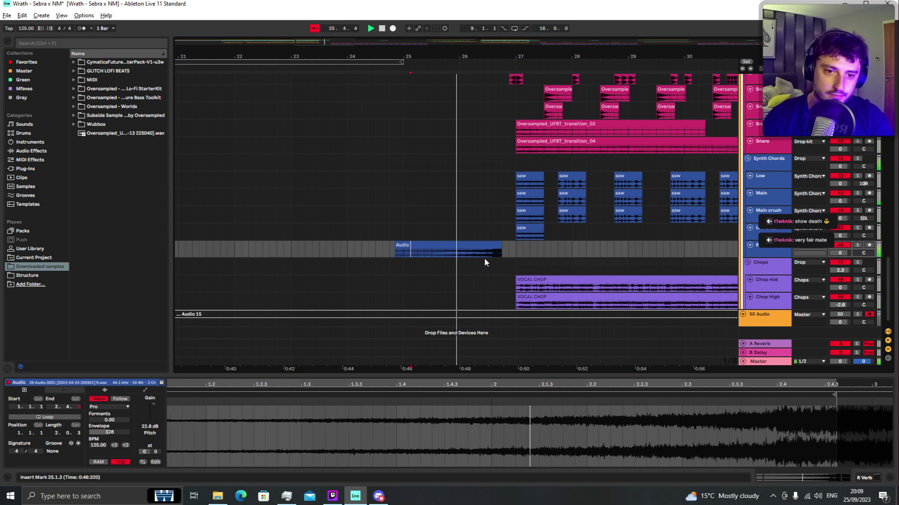
scroll(484, 262, up, 2)
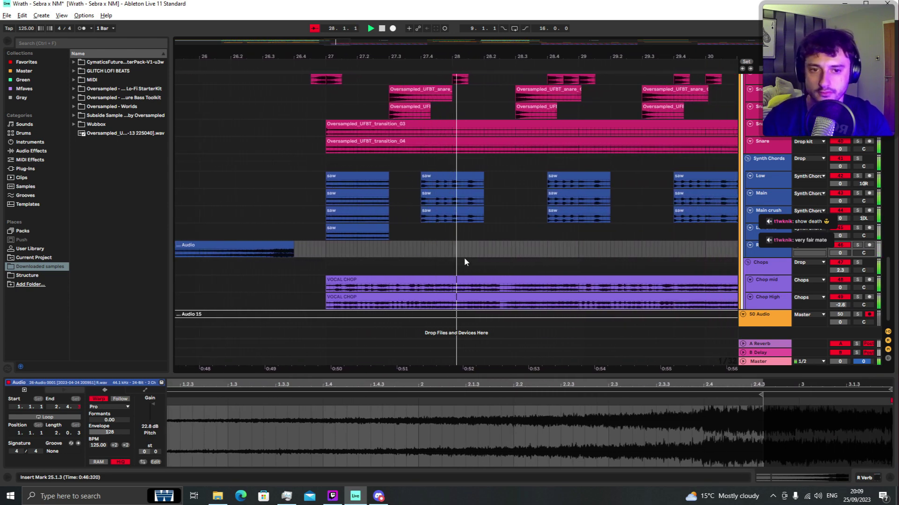
key(space)
- Solo the HUGE track and play its Sub Stomach 6 clips from 27.1.1, examining the track's effect chain through to FreeClip
scroll(440, 239, down, 6)
scroll(449, 259, up, 5)
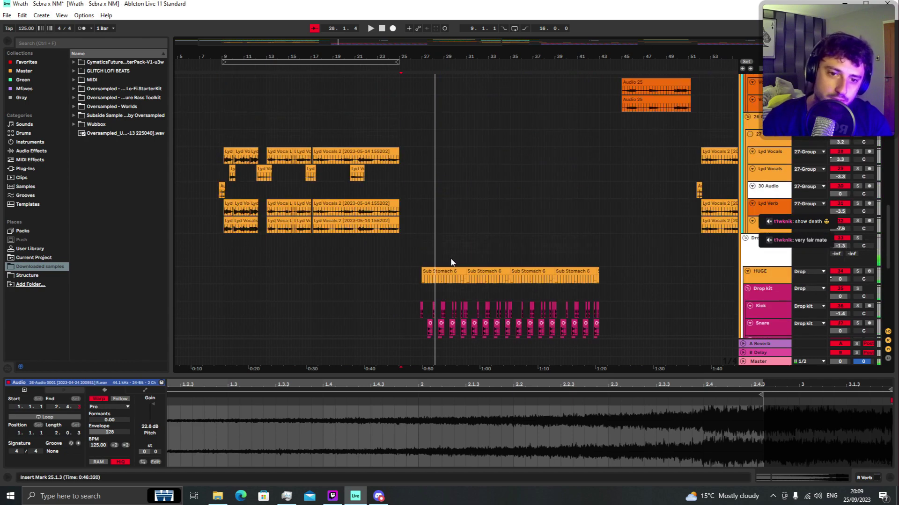
scroll(450, 262, down, 1)
click(563, 271)
double_click(764, 269)
key(s)
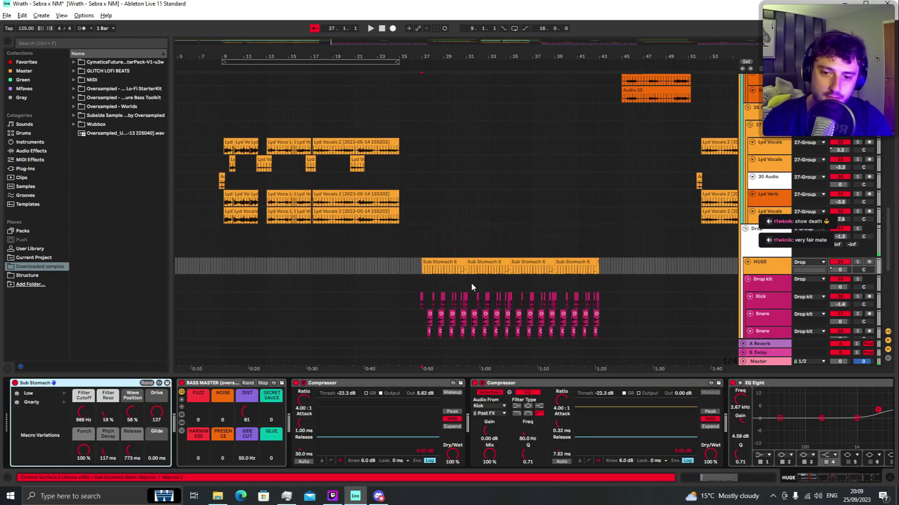
key(space)
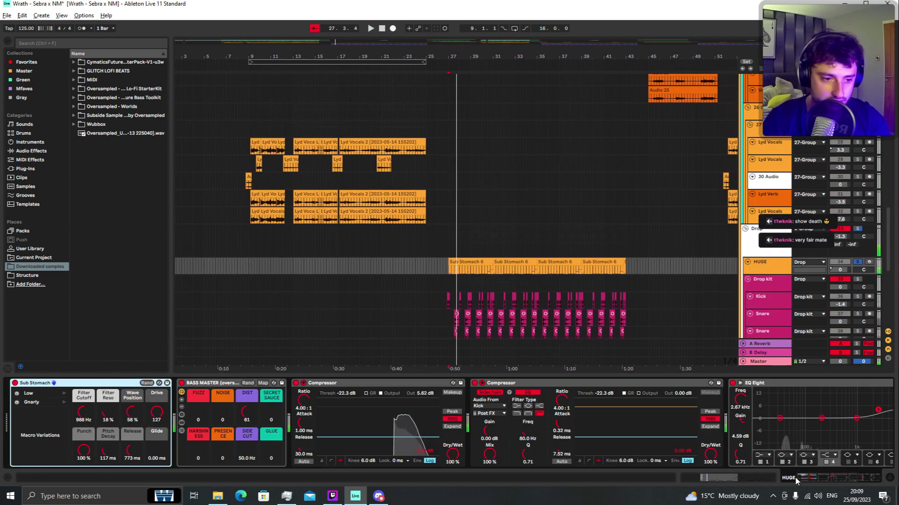
drag(797, 478, 827, 478)
key(space)
key(space)
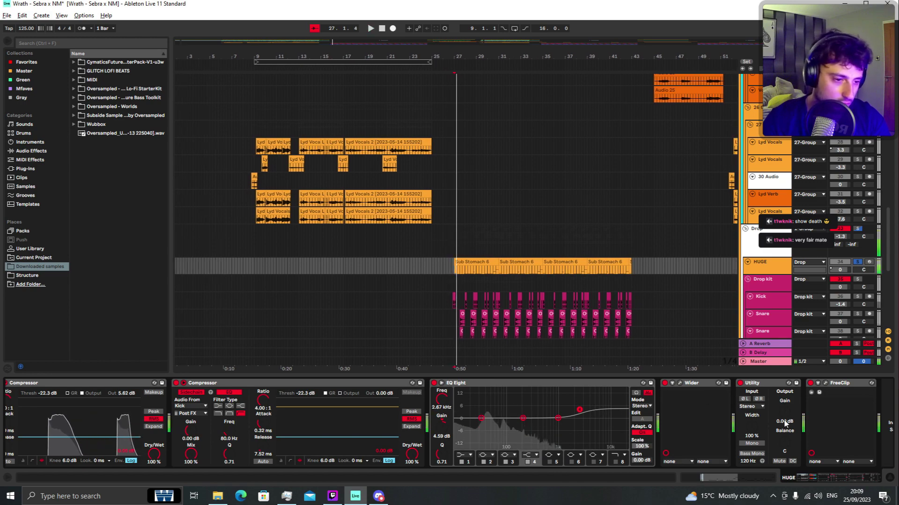
- Show the automation lanes and examine the HUGE track's volume automation along the Sub Stomach 6 clips
key(a)
drag(754, 274, 755, 301)
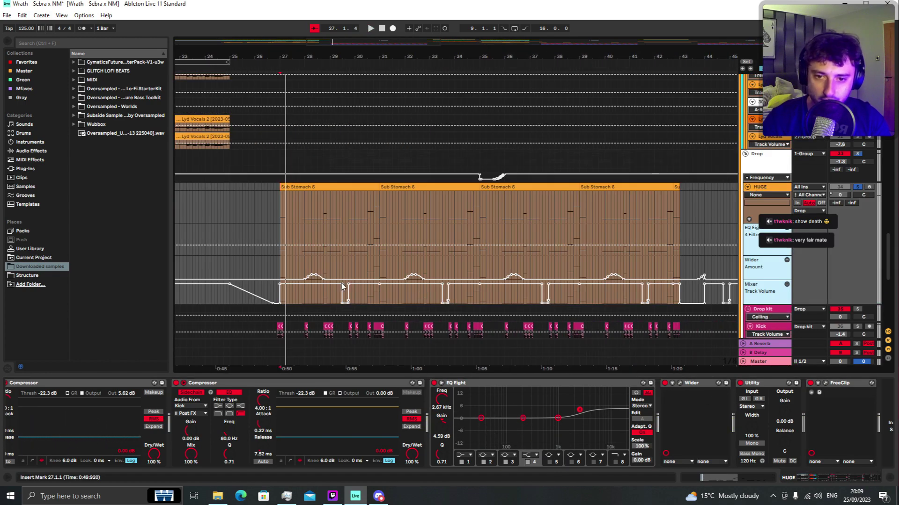
scroll(261, 260, up, 3)
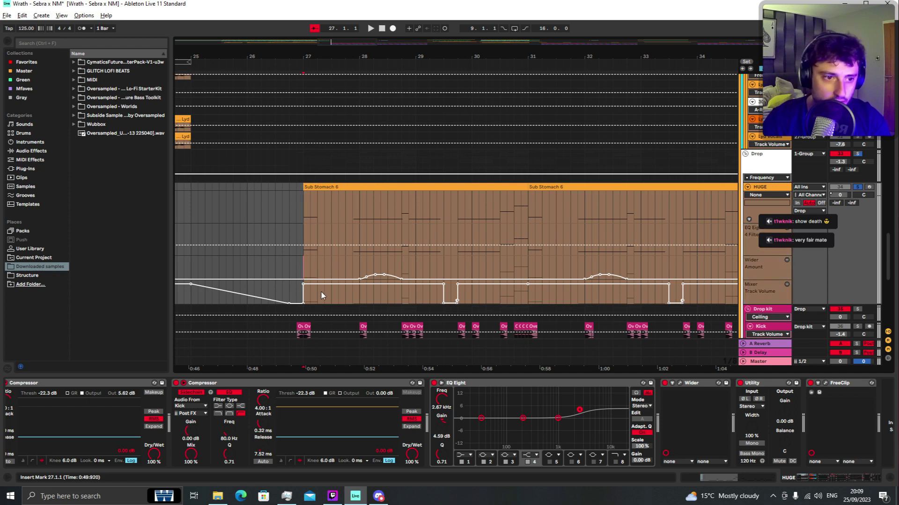
scroll(448, 298, up, 4)
scroll(446, 296, down, 2)
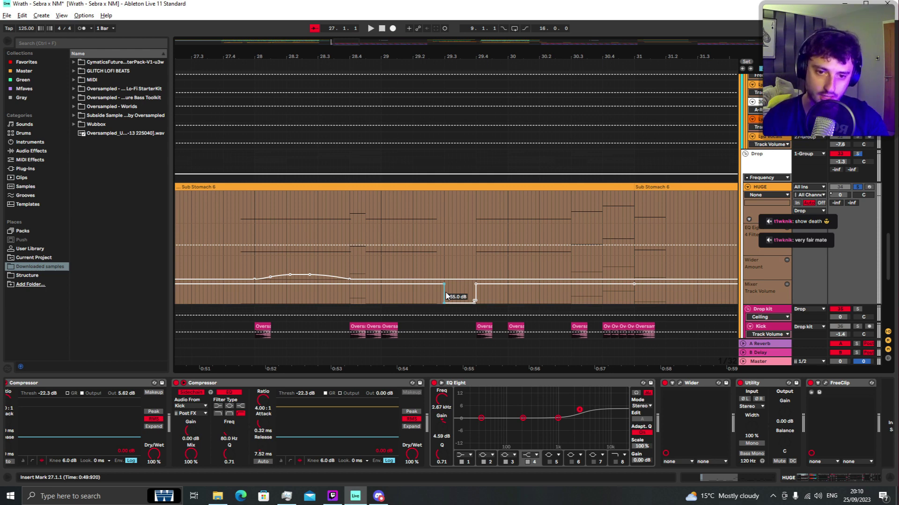
scroll(357, 278, down, 3)
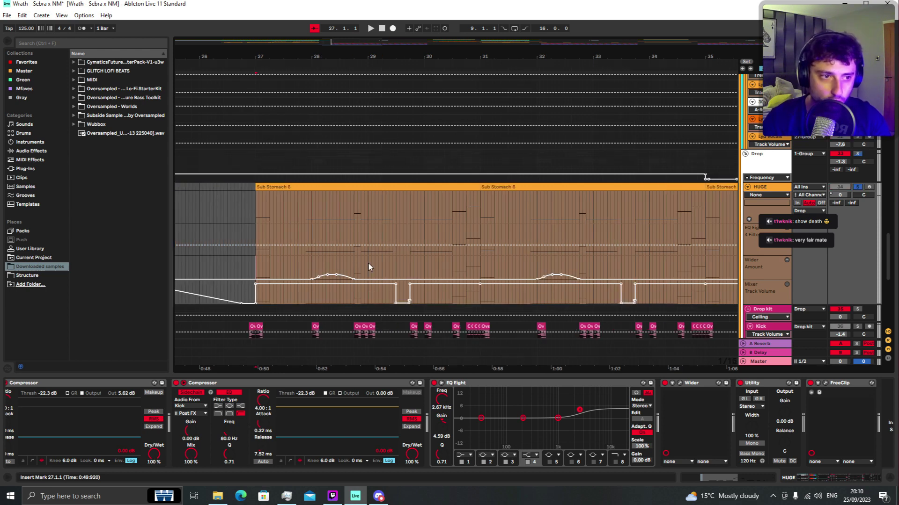
- Play the unsoloed drop from 27.1.1 and compare the HUGE track's volume dip at 29.3 with the kick and snare clips
key(space)
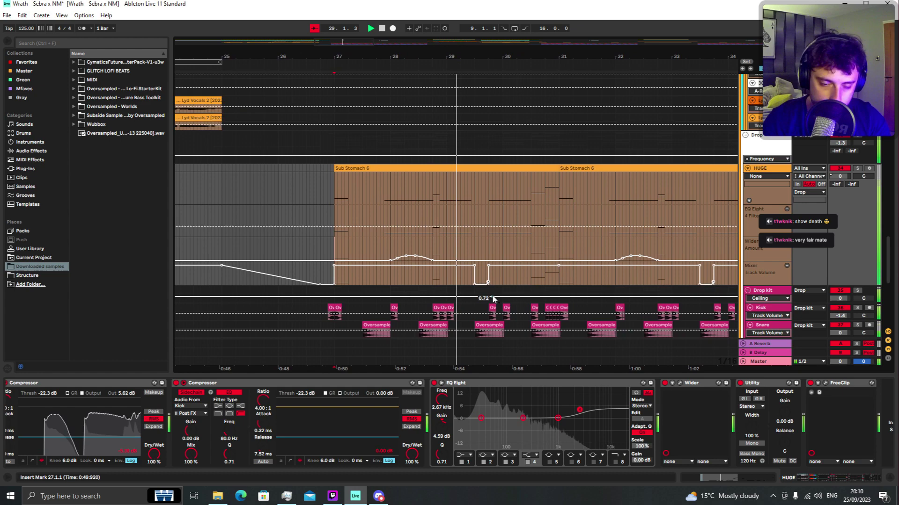
key(space)
scroll(430, 285, up, 3)
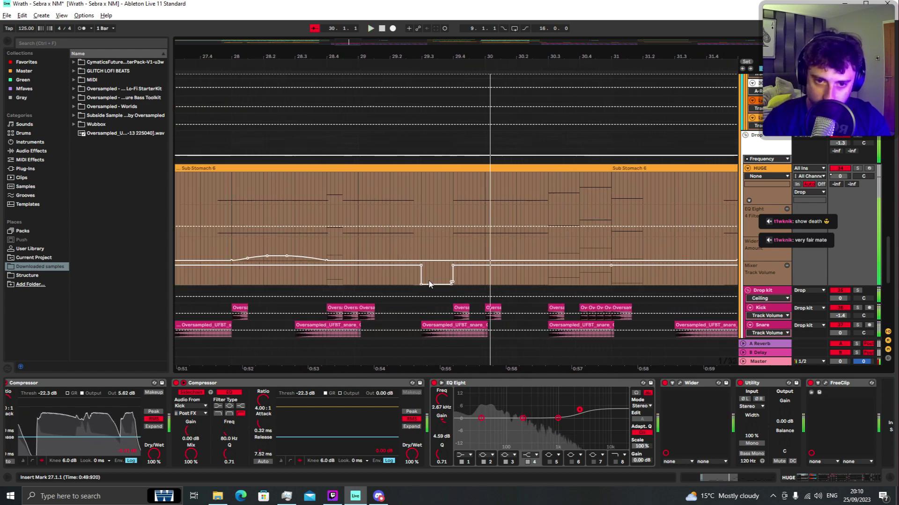
scroll(421, 262, down, 2)
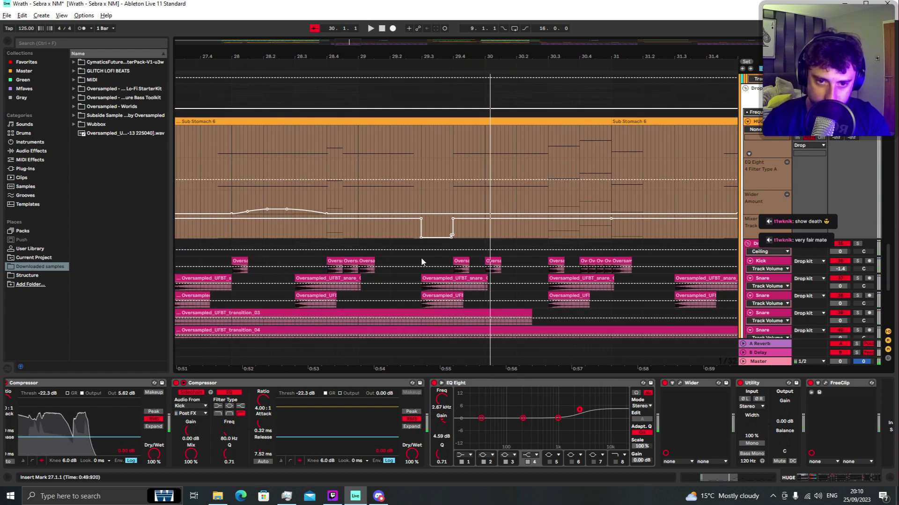
scroll(423, 262, down, 3)
scroll(427, 262, up, 4)
scroll(427, 262, up, 3)
scroll(453, 257, down, 3)
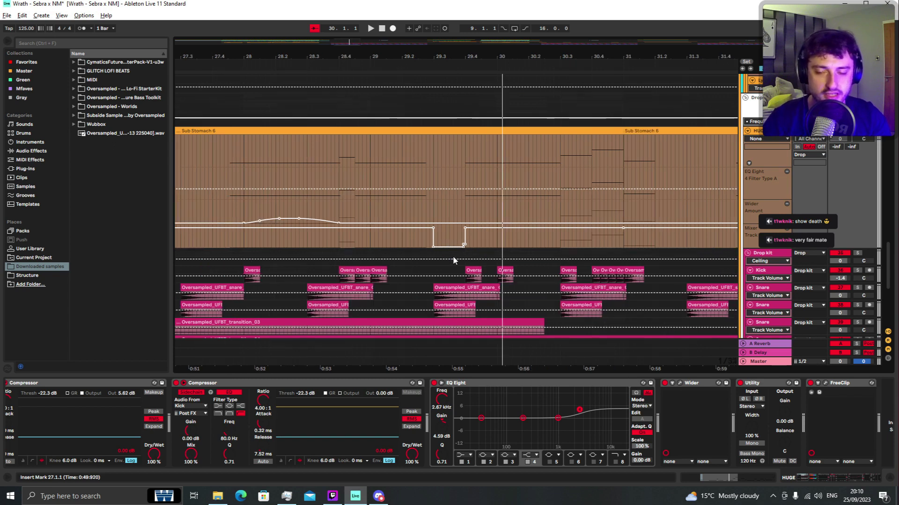
scroll(452, 261, down, 3)
- Solo the Kick track in the Drop kit and play its paired clips around 27.1.1
key(space)
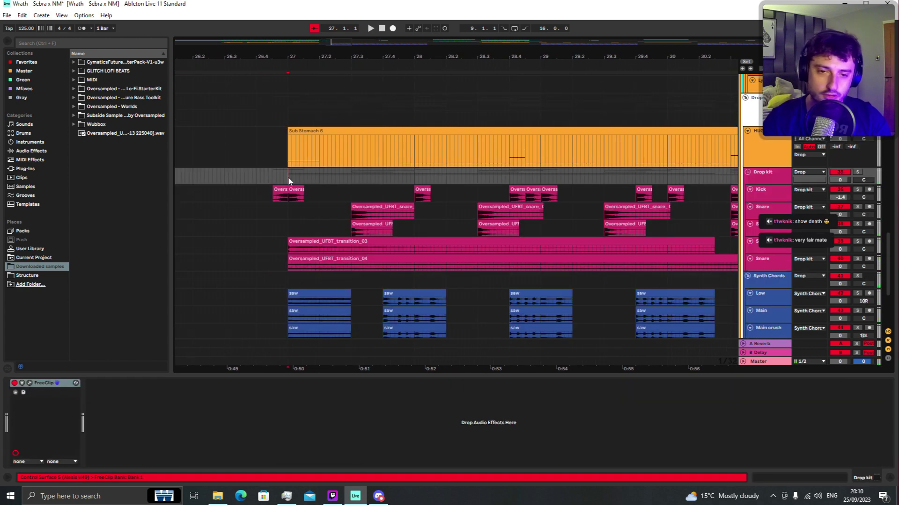
scroll(288, 178, up, 3)
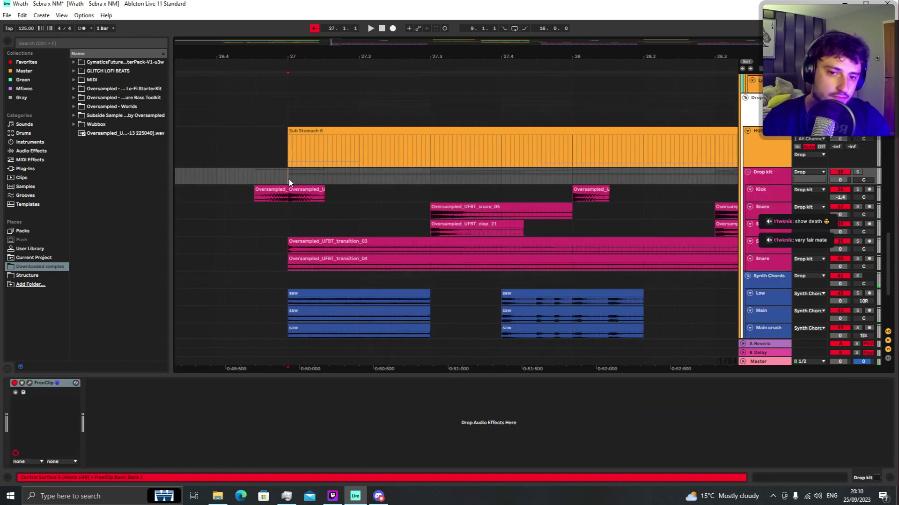
click(289, 198)
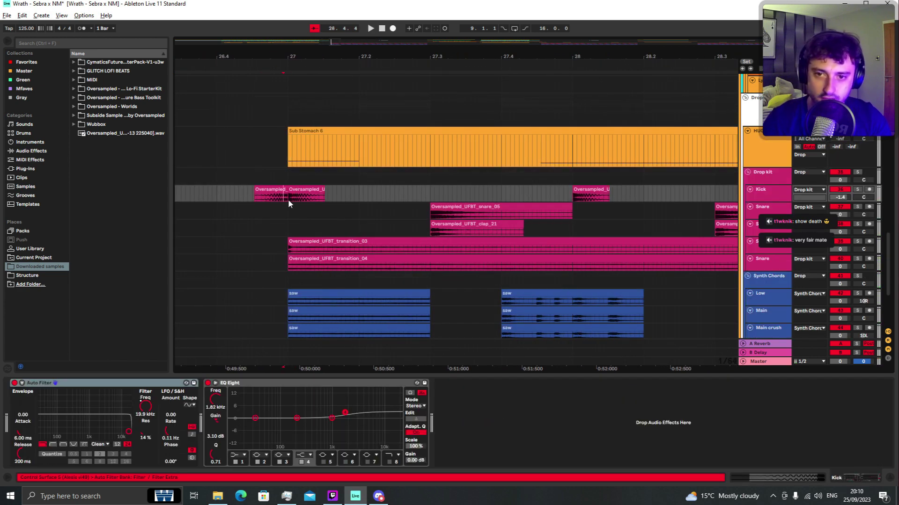
key(s)
key(space)
key(space)
key(space)
key(space)
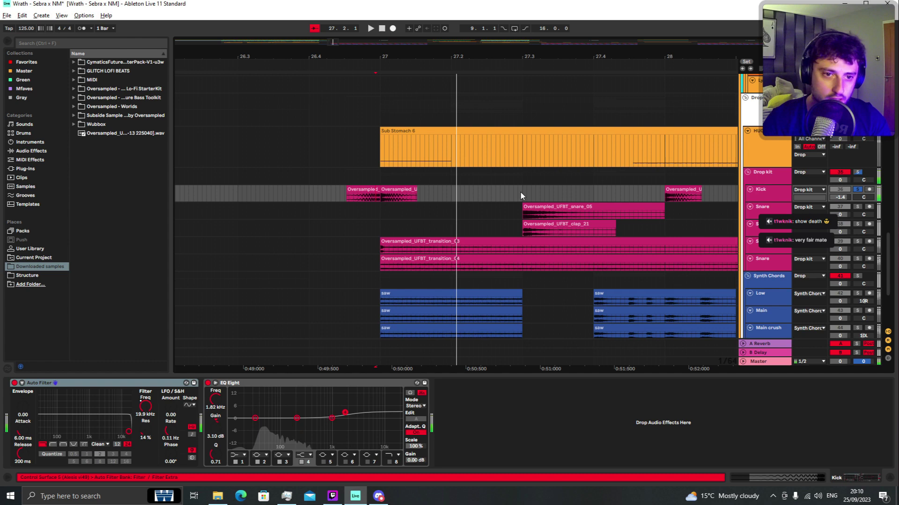
- Solo the Snare track holding the Oversampled_UFBT_snare_05 clips and play it from 27.3.1
click(521, 228)
key(s)
key(space)
key(Up)
key(s)
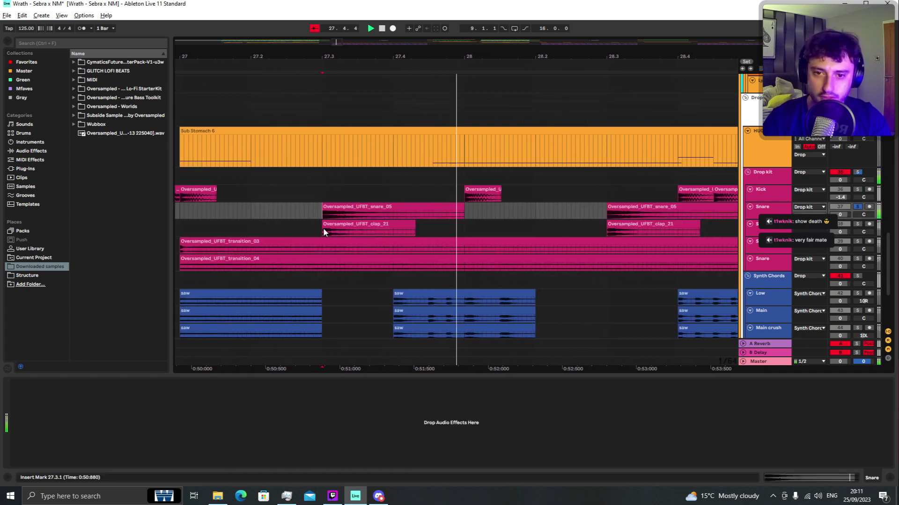
key(space)
- Solo and play the Oversampled_UFBT_clap_21 clip from 27.3.1, and audition it together with the Kick and snare_05 tracks
drag(290, 213, 450, 216)
click(308, 209)
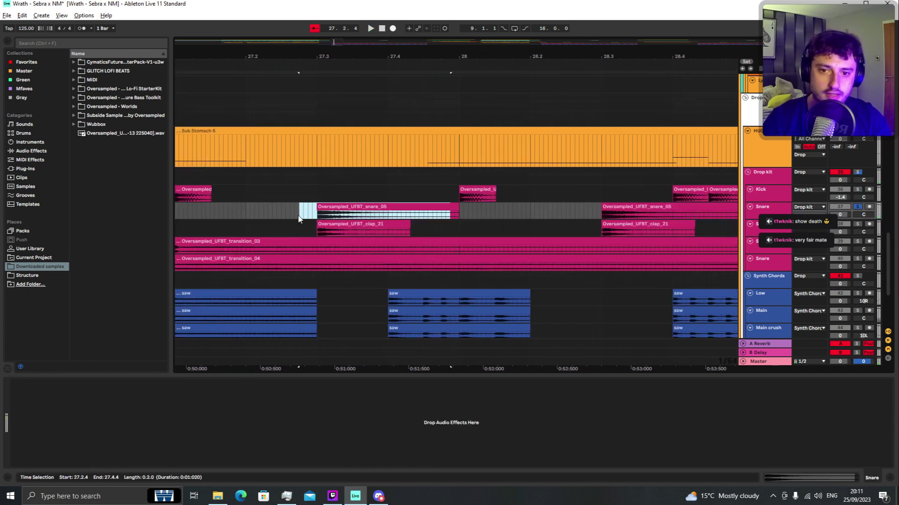
click(300, 216)
click(318, 232)
key(s)
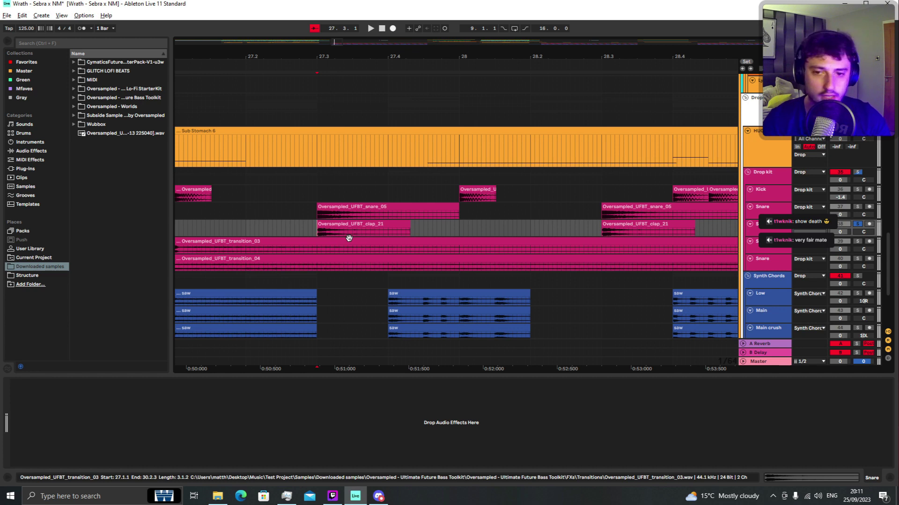
key(space)
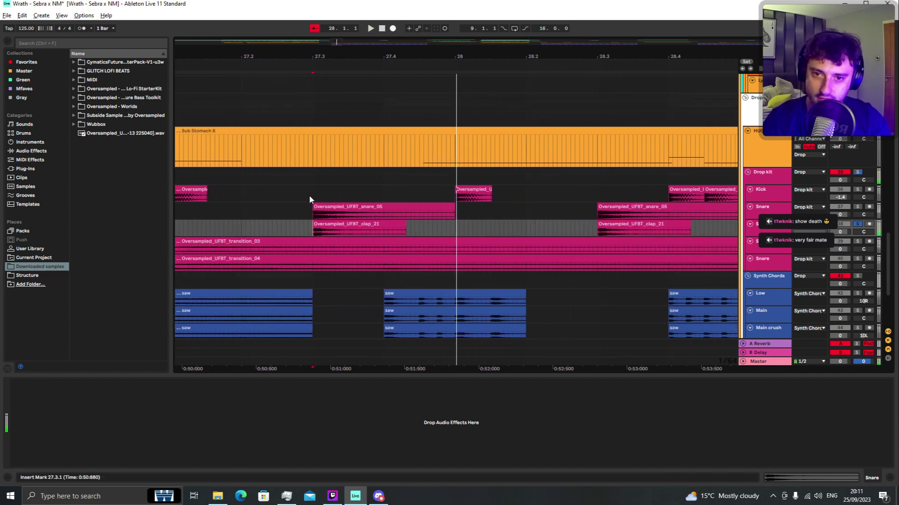
click(309, 195)
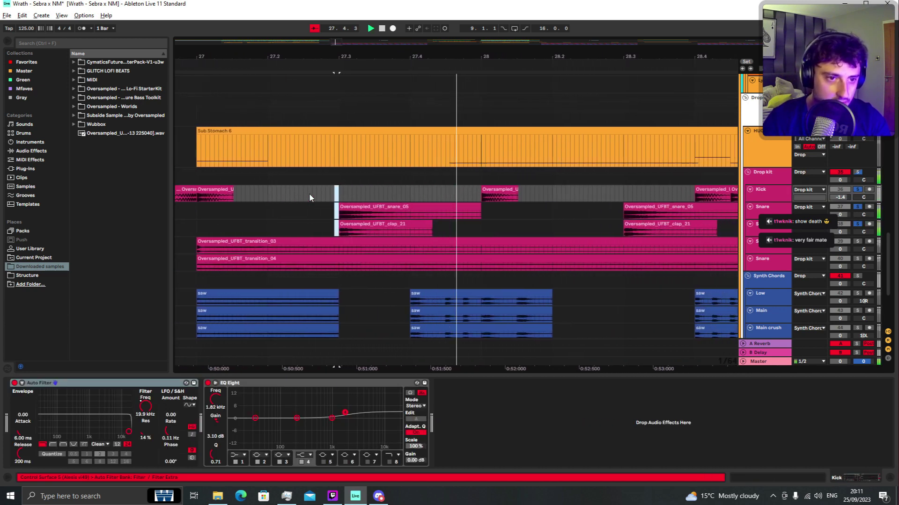
key(space)
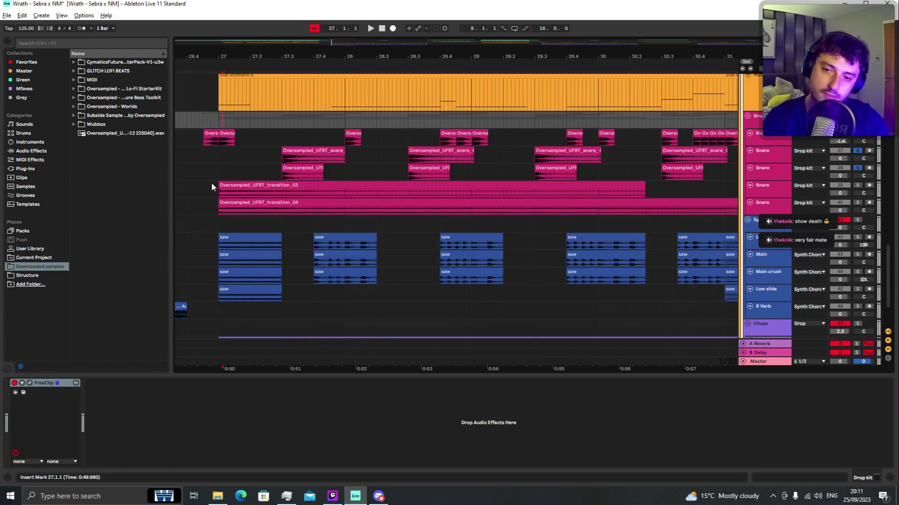
- Play the soloed Oversampled_UFBT_transition_03 and transition_04 clips from 27.1.1
key(space)
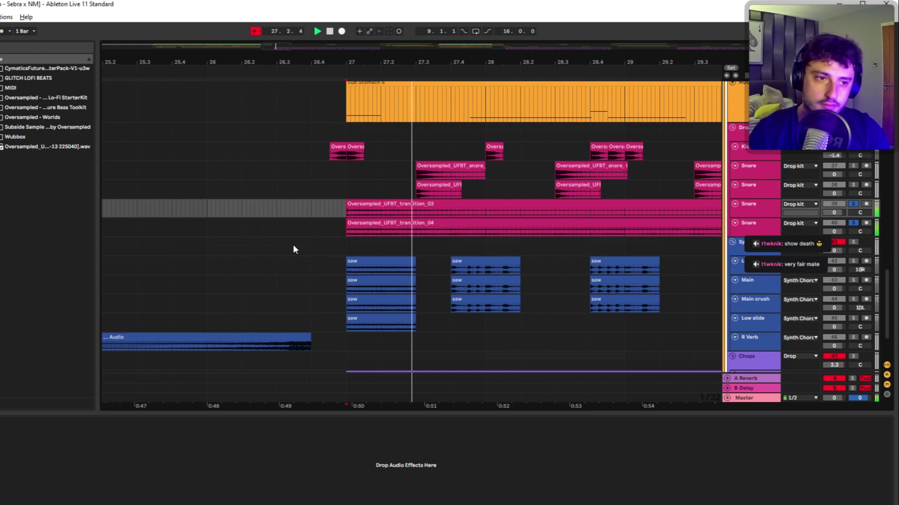
key(minus)
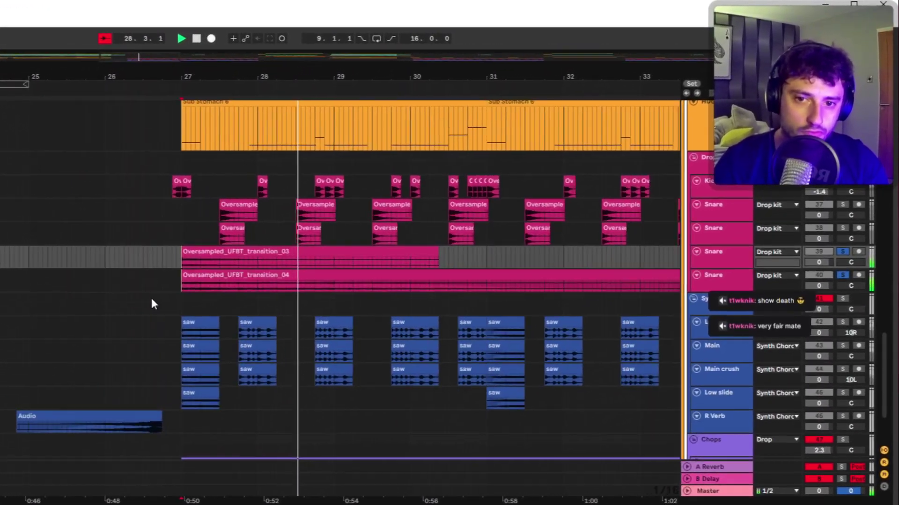
key(minus)
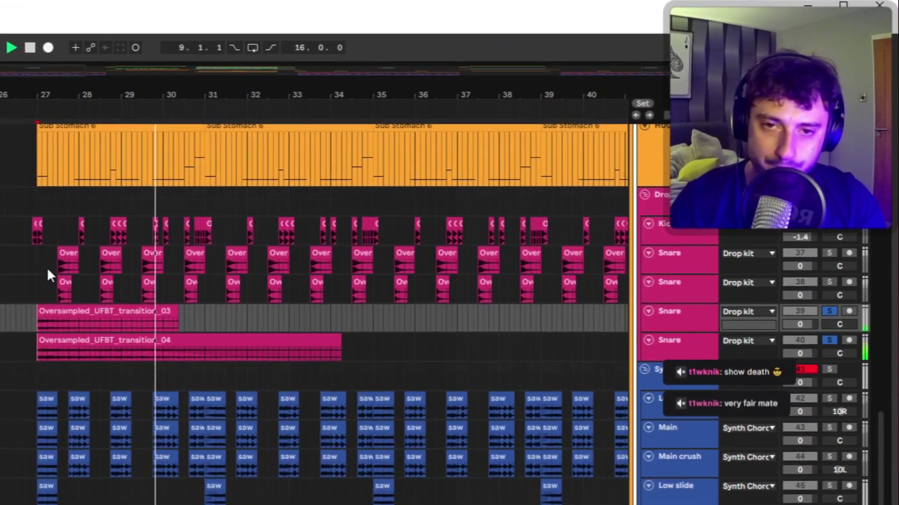
- Play the full mix from 26.1.1 into the drop, examining the Drop kit, Synth Chords and Chops clips
click(168, 231)
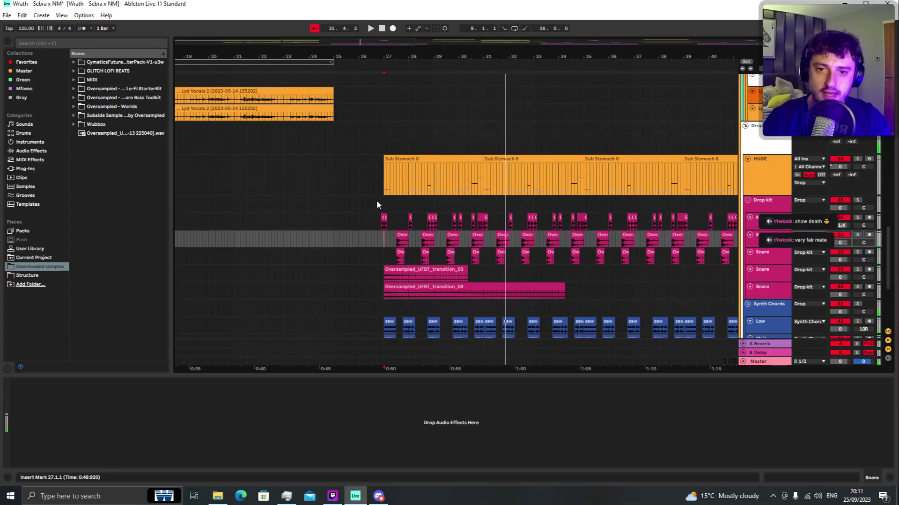
scroll(376, 201, up, 1)
click(360, 203)
key(space)
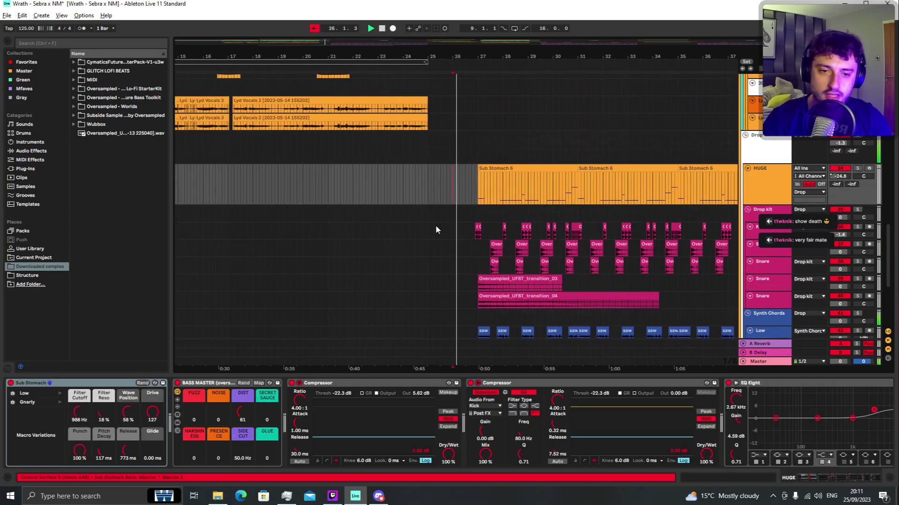
scroll(519, 238, down, 5)
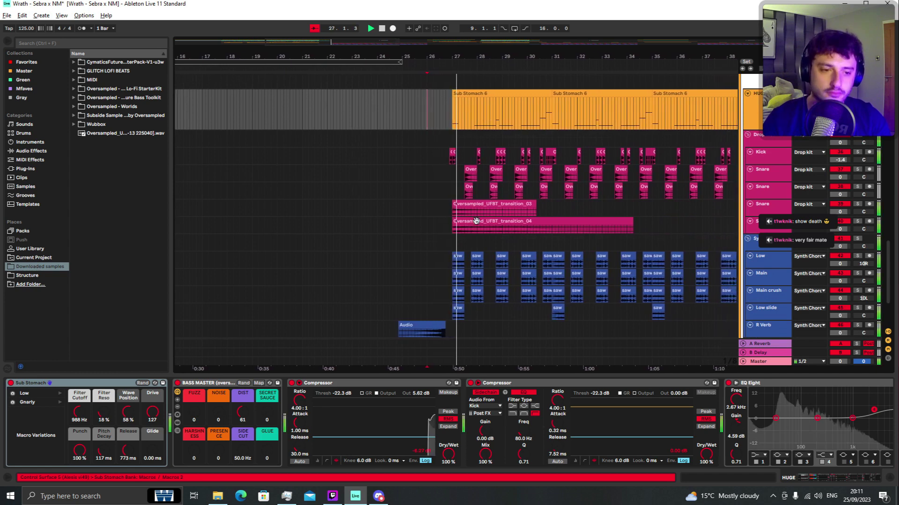
scroll(465, 215, down, 3)
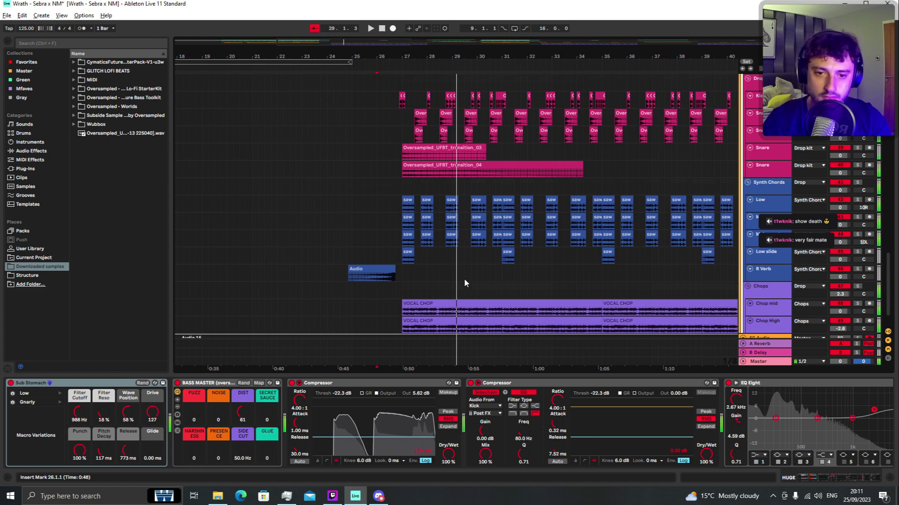
scroll(463, 278, down, 2)
scroll(441, 242, up, 4)
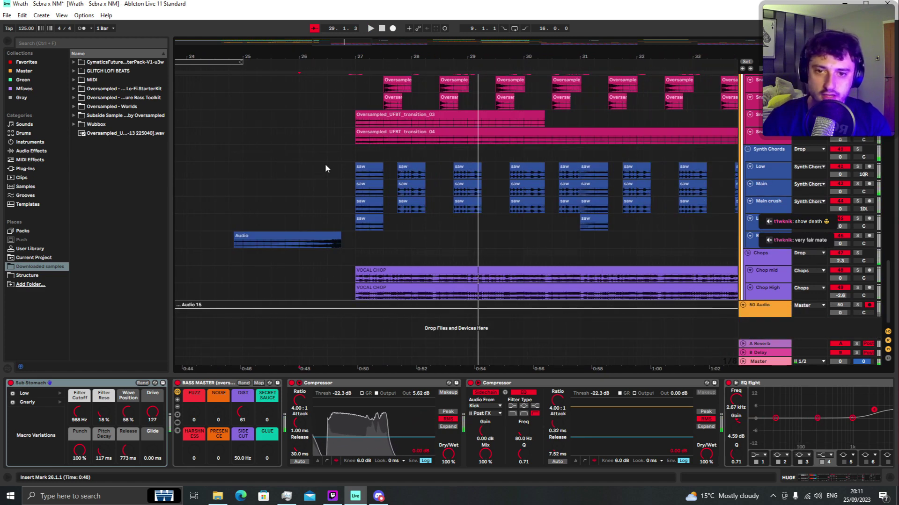
- Solo the Synth Chords group and play it from 27.1.1, examining the saw clips on its Low track
click(355, 153)
click(358, 174)
click(380, 154)
key(space)
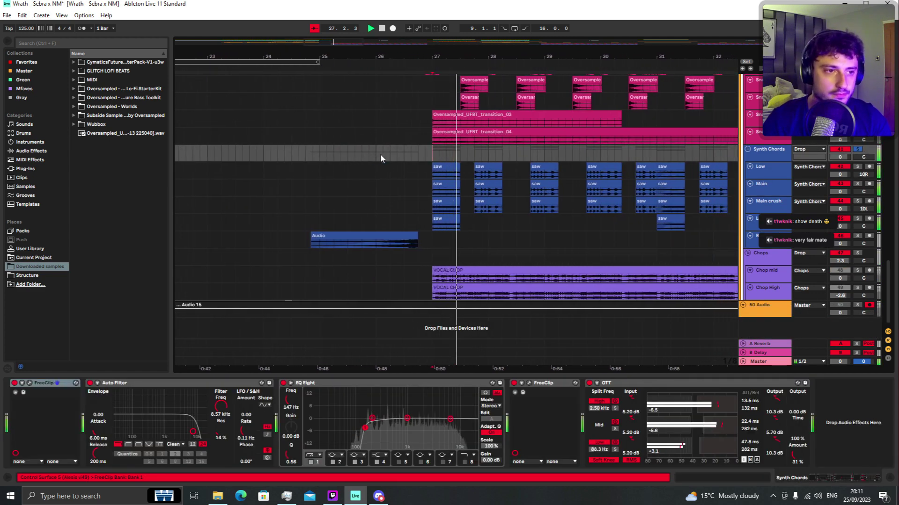
key(space)
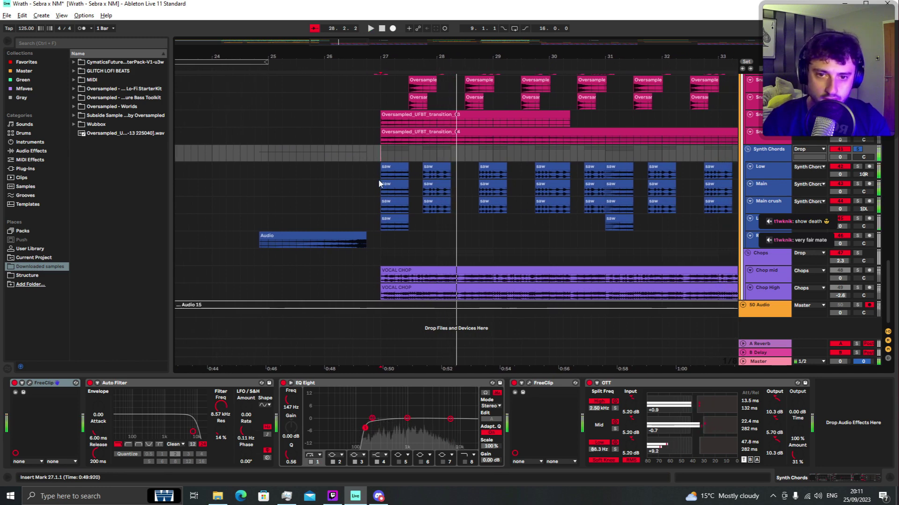
click(382, 178)
scroll(626, 230, up, 2)
scroll(626, 230, down, 3)
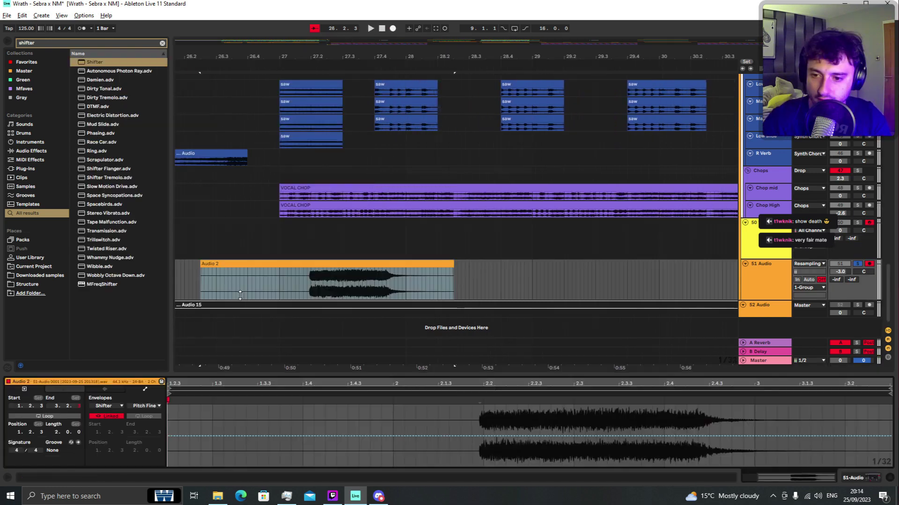
- Enlarge the Audio 2 clip's detail view and show its Clip Transposition envelope
drag(240, 296, 238, 263)
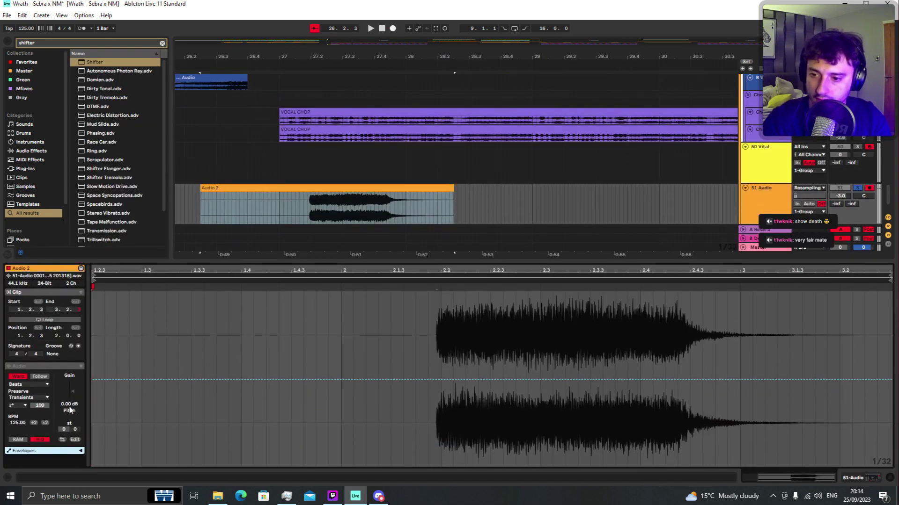
click(81, 451)
click(28, 416)
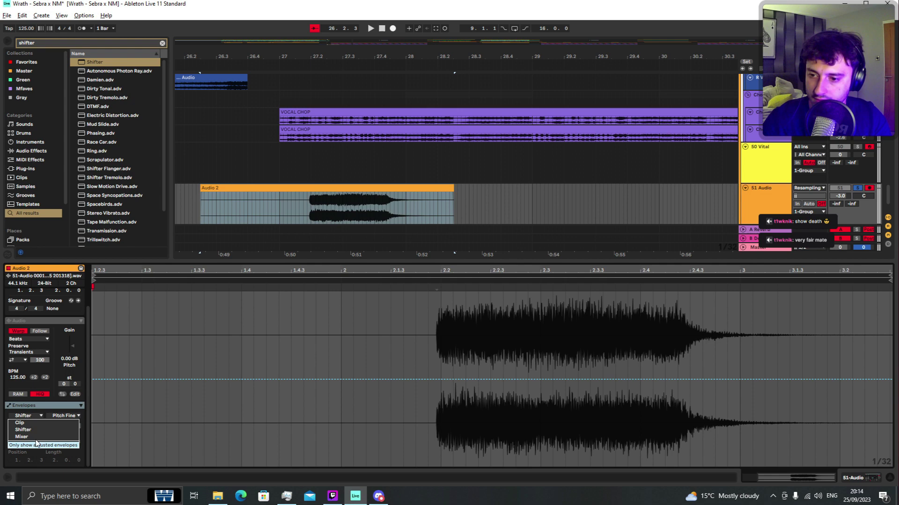
click(27, 423)
click(64, 416)
click(68, 431)
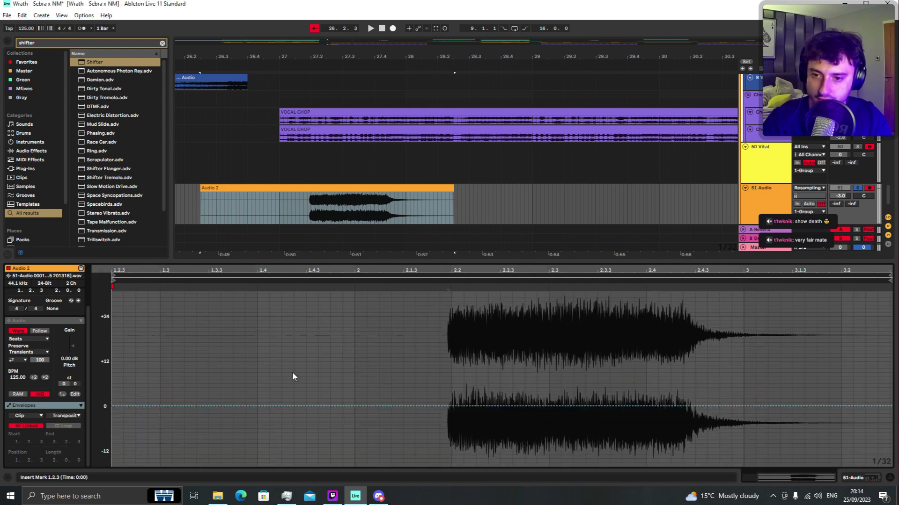
- Draw a transposition ramp on the Audio 2 clip from -12 st at about 2.2 up to 0 st just before 2.3
click(451, 369)
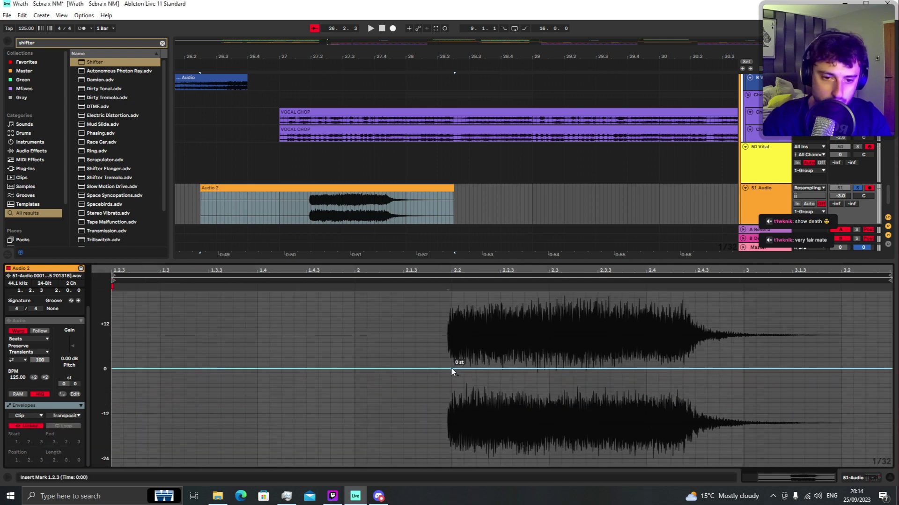
drag(464, 369, 449, 413)
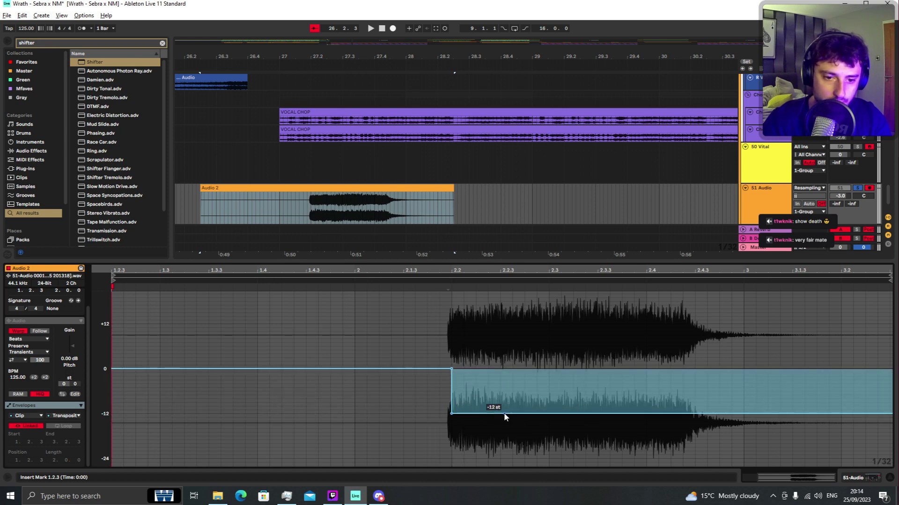
drag(502, 414, 503, 369)
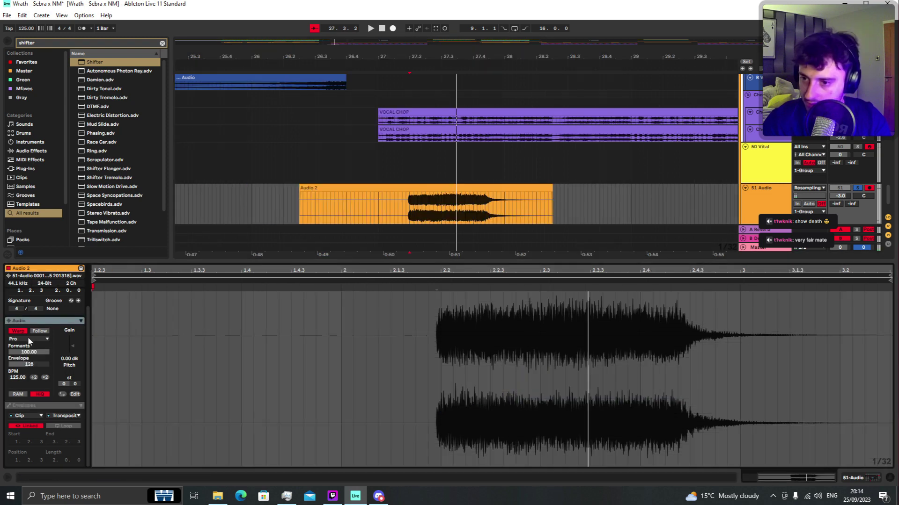
- Set the Audio 2 clip's warp mode to Complex Pro and play the upward pitch slide
click(29, 339)
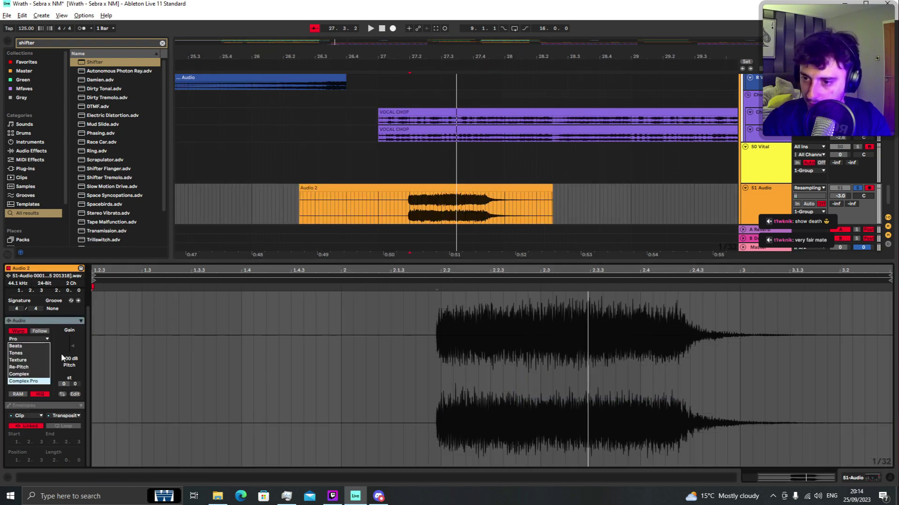
click(27, 381)
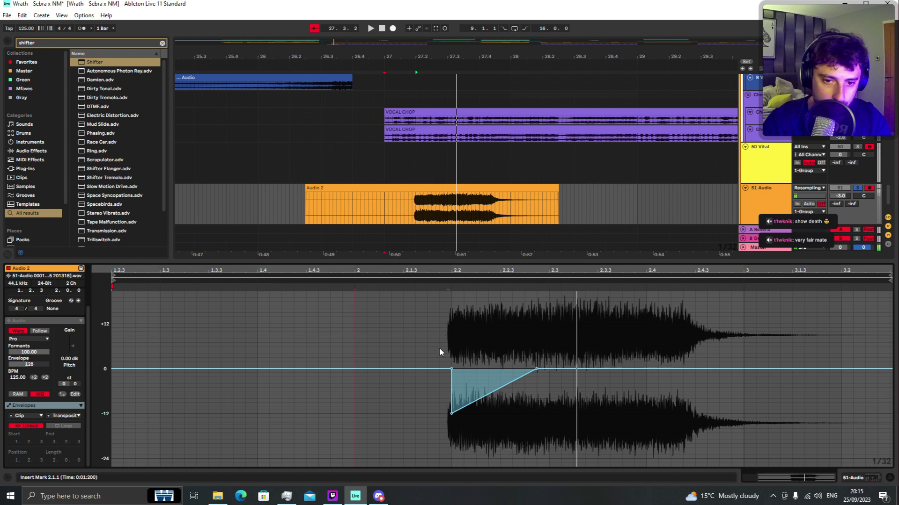
key(space)
key(space)
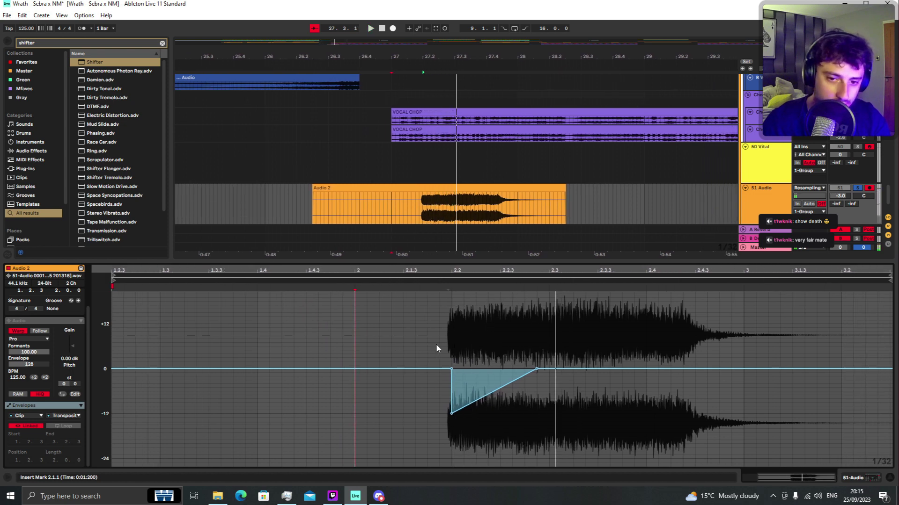
- Raise the transposition ramp's starting point to +12 st and play the downward pitch slide
drag(451, 414, 452, 328)
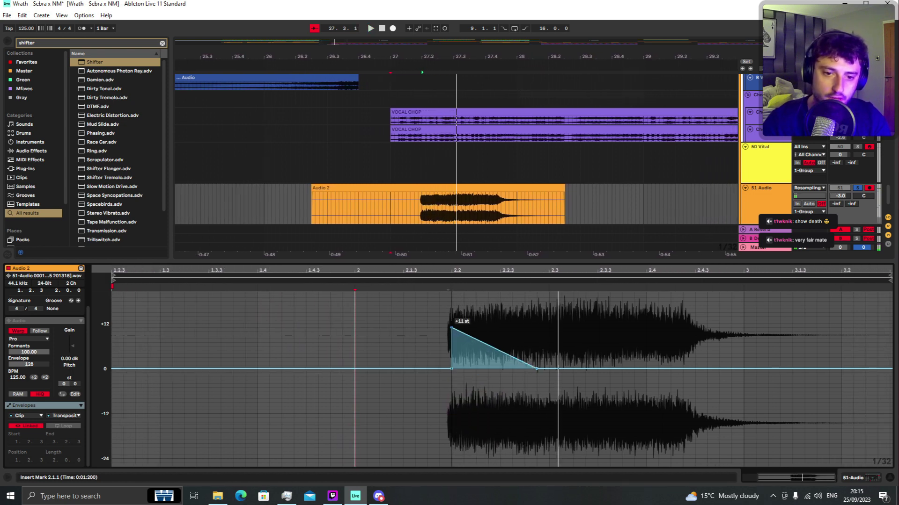
key(space)
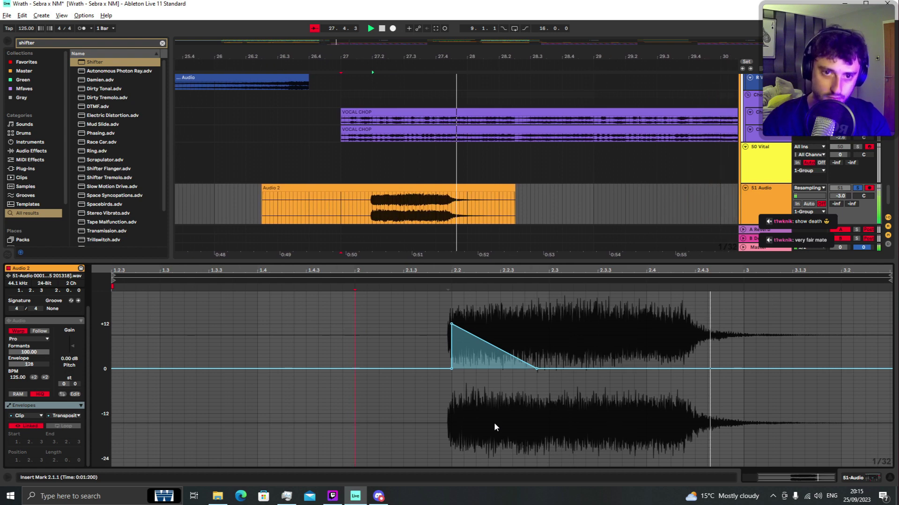
key(space)
- Delete the resampled 51 Audio track with its Audio 2 clip and hide the clip detail view
click(397, 188)
key(Delete)
drag(421, 261, 590, 502)
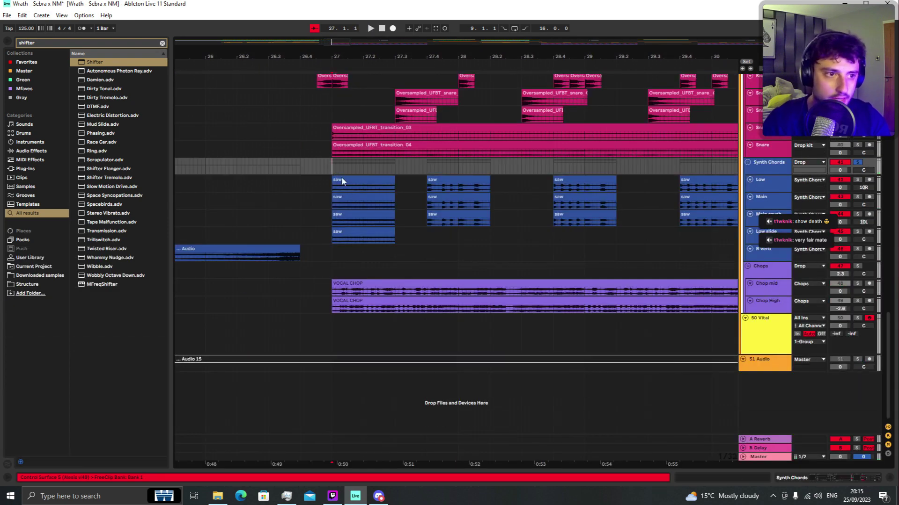
- Solo and play the first saw clips on the Low and Main tracks one after the other from 27.1.1
click(331, 190)
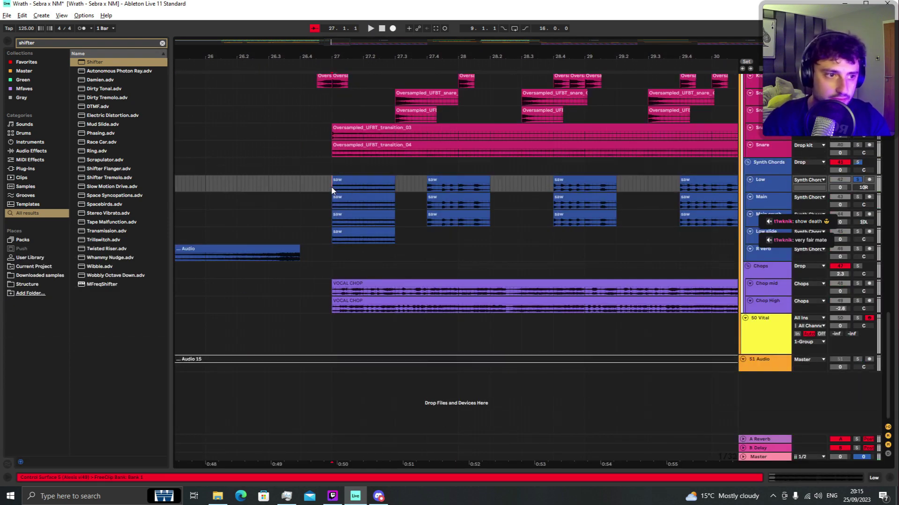
key(space)
key(space)
click(412, 206)
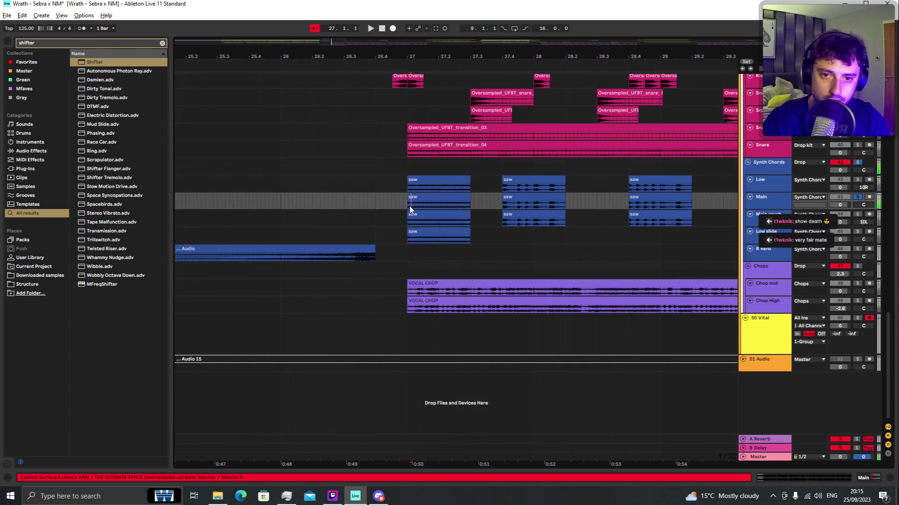
key(space)
key(space)
- Solo and play the first saw clips on the Main crush and Low slide tracks one after the other
click(406, 218)
key(s)
key(space)
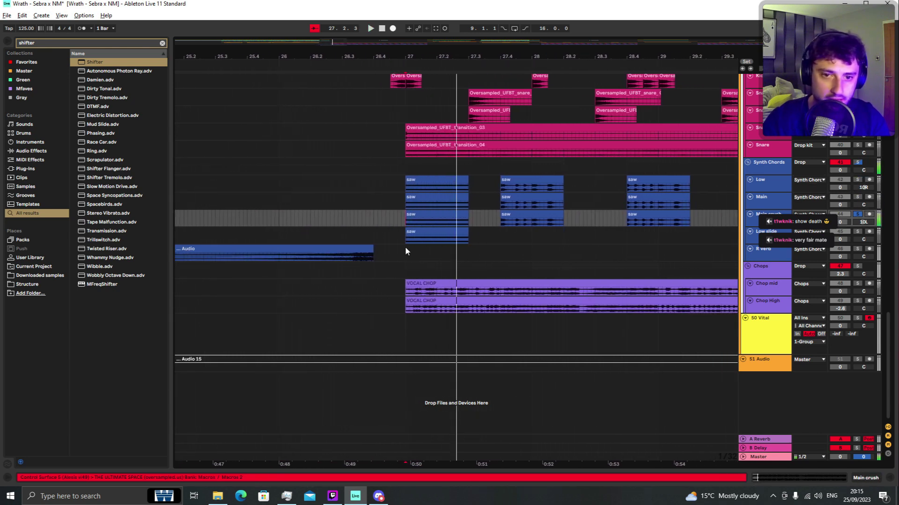
key(space)
click(403, 240)
key(s)
key(space)
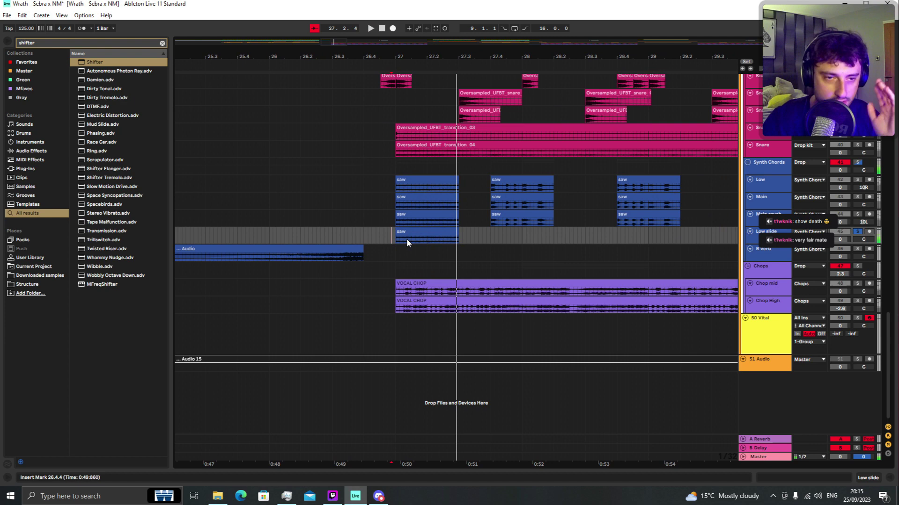
- Solo the whole Synth Chords group and play it from 27.1.1
click(396, 167)
key(s)
key(space)
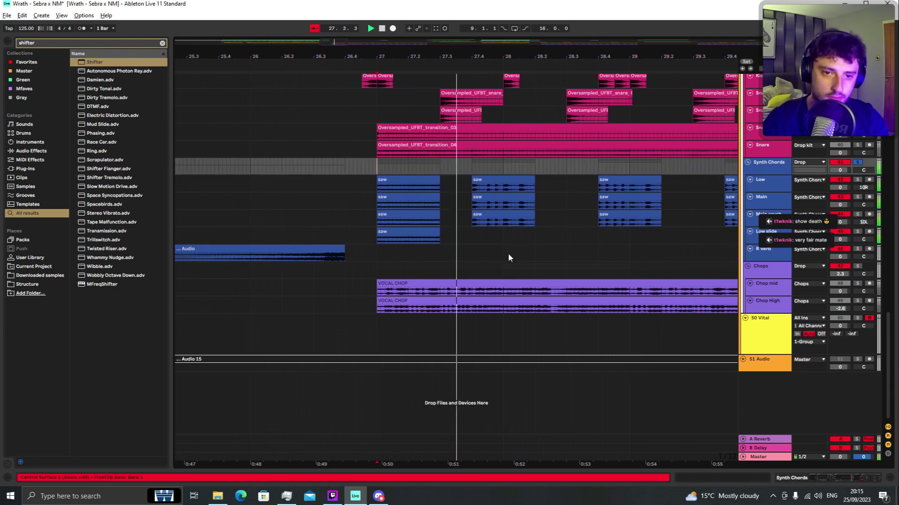
key(space)
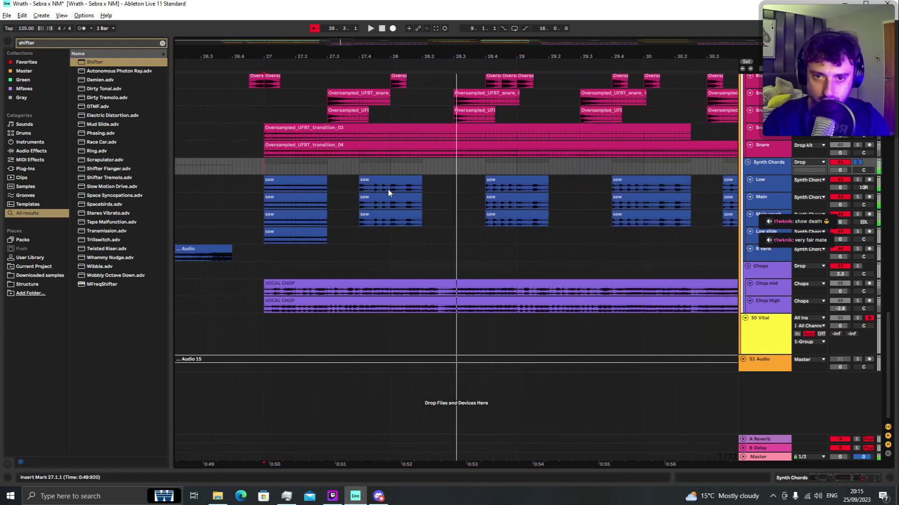
- Play the Synth Chords group's second set of saw clips from 27.4.1
scroll(388, 189, up, 3)
key(space)
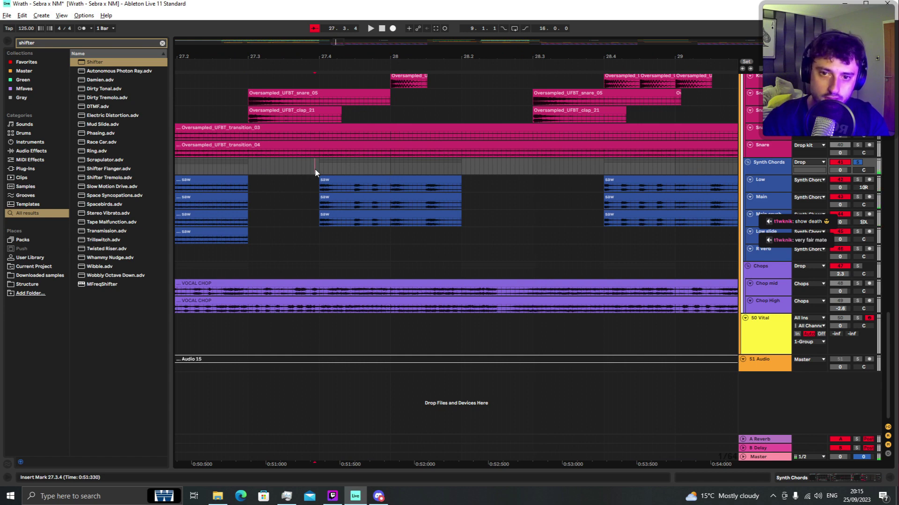
click(323, 171)
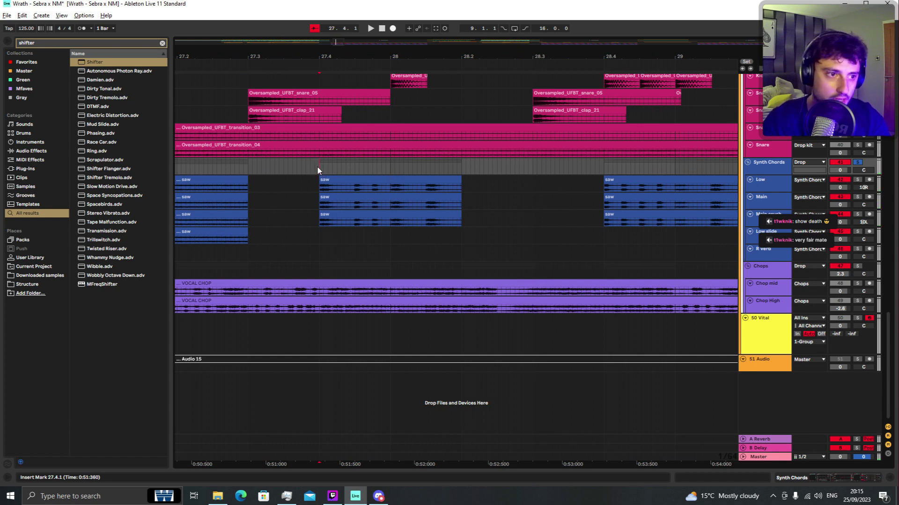
key(space)
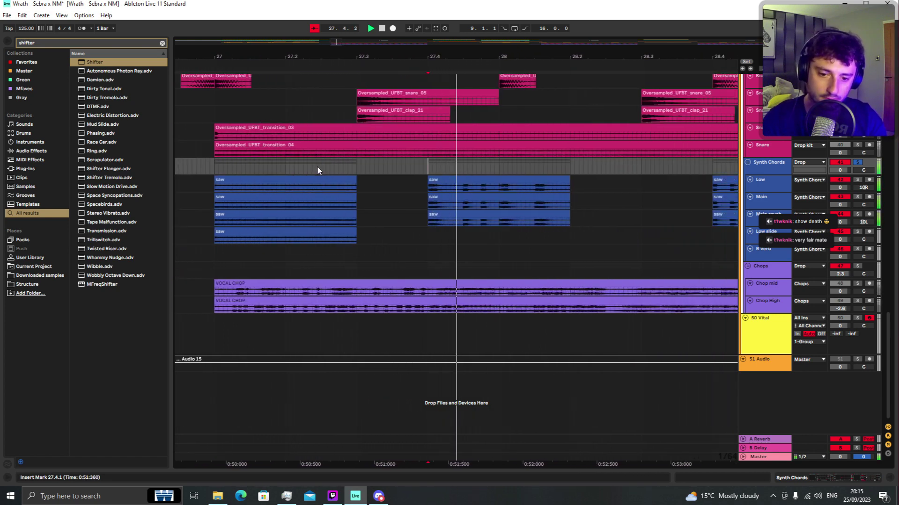
key(space)
- Solo and play the Low track's second saw clip from 27.3.4, then return the solo to the Synth Chords group
scroll(316, 168, up, 1)
click(362, 194)
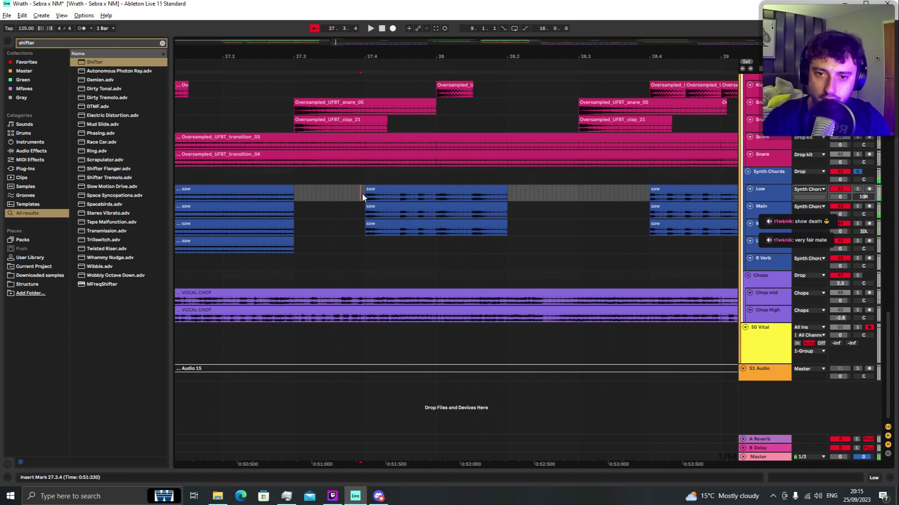
key(space)
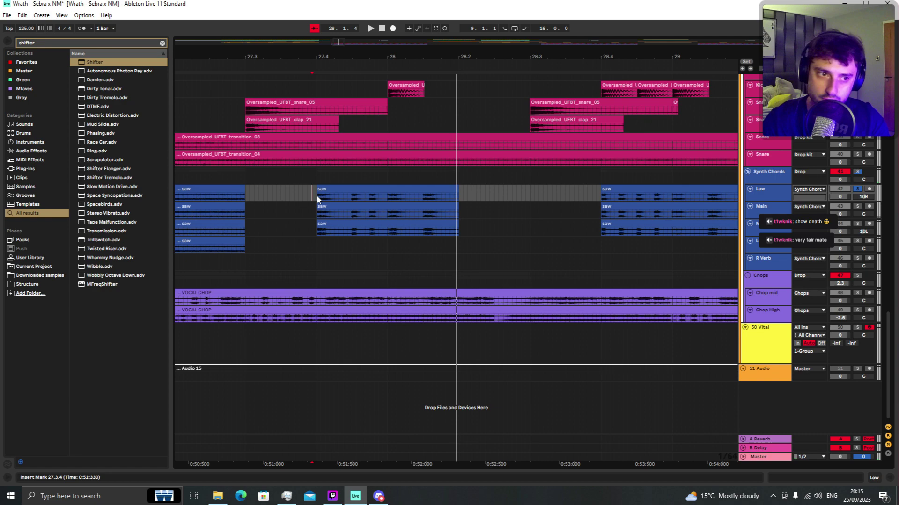
scroll(317, 200, down, 3)
click(217, 175)
key(s)
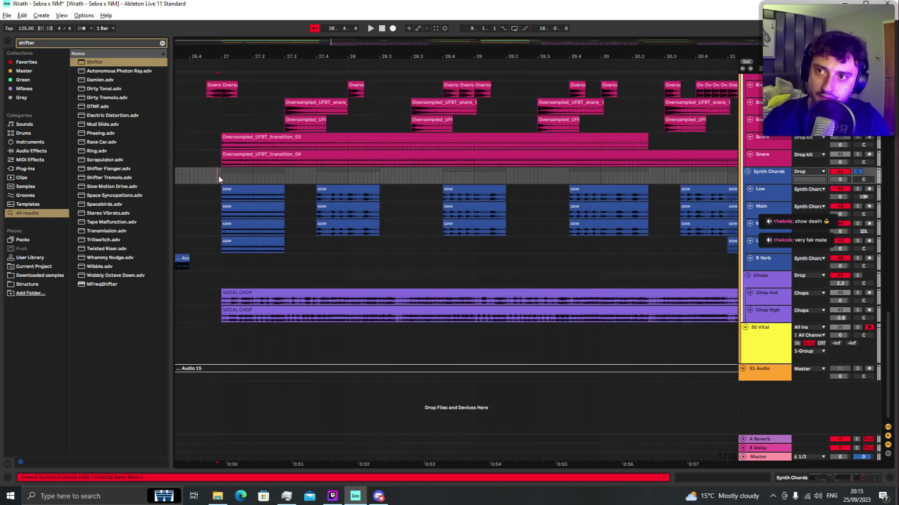
- Clear the browser search, examine the Chops group's clips and effects, and play the group soloed from 27.1.1
click(320, 276)
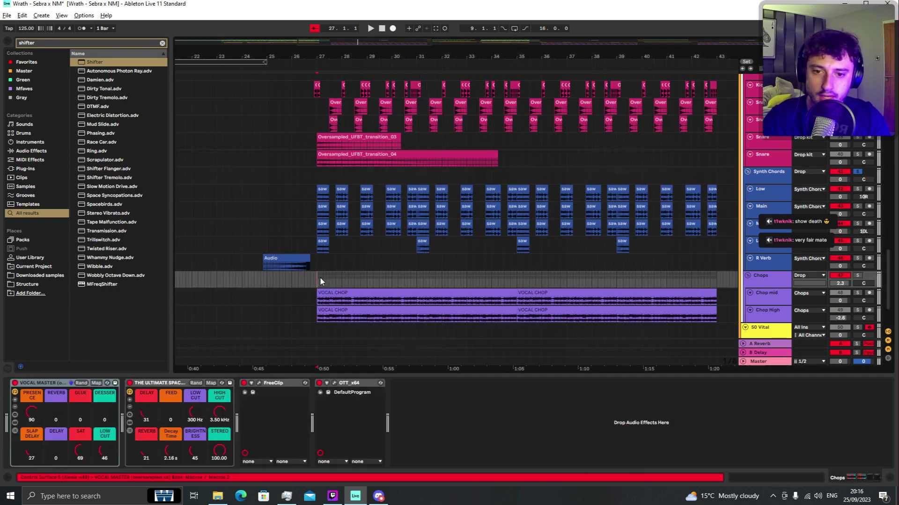
scroll(322, 276, down, 2)
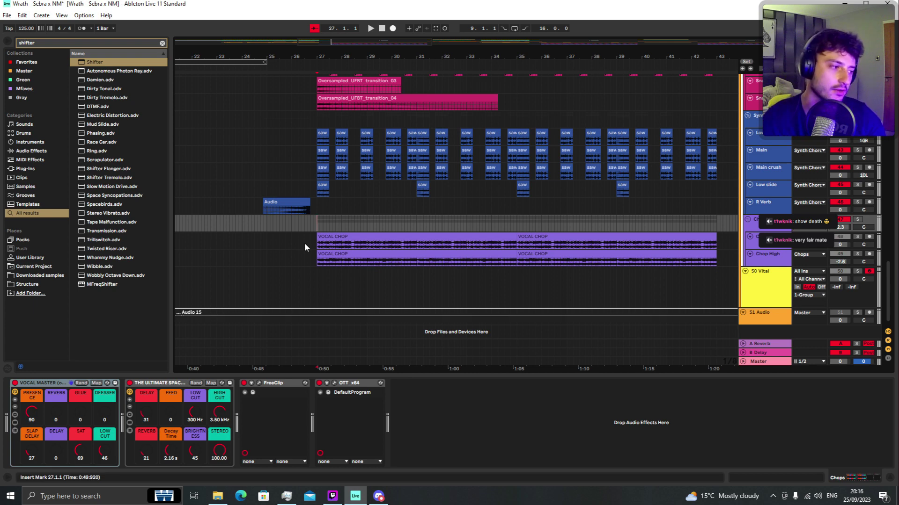
scroll(304, 242, down, 6)
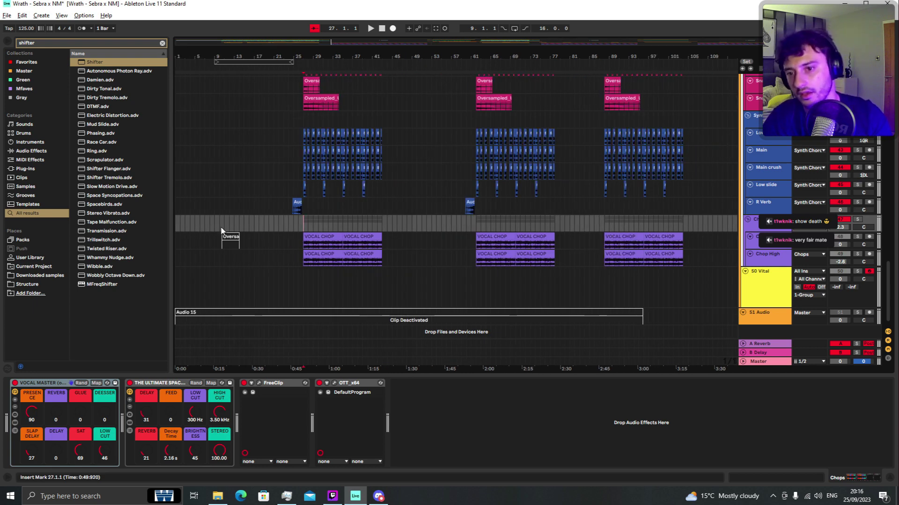
key(plus)
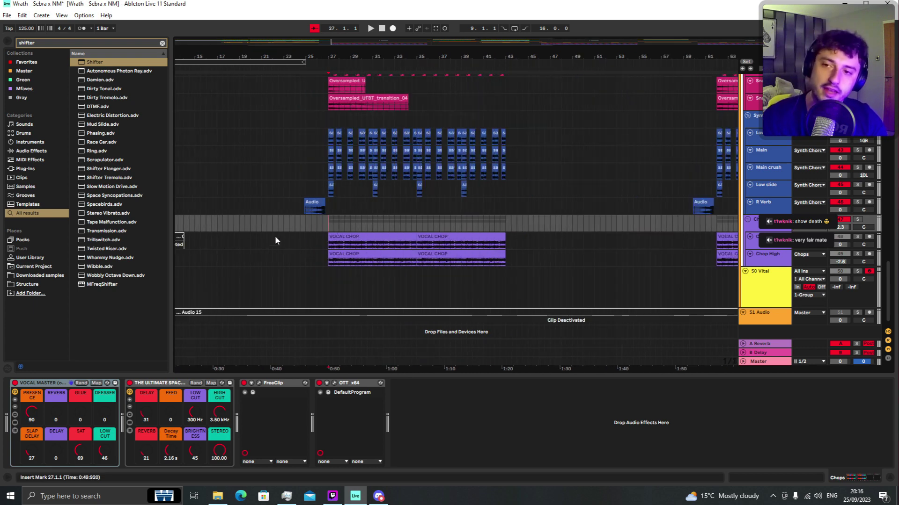
click(162, 42)
click(327, 223)
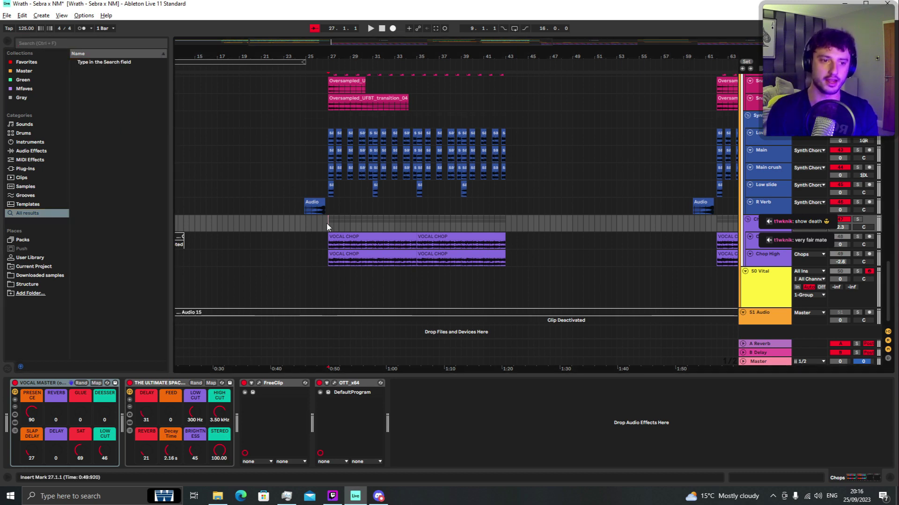
key(space)
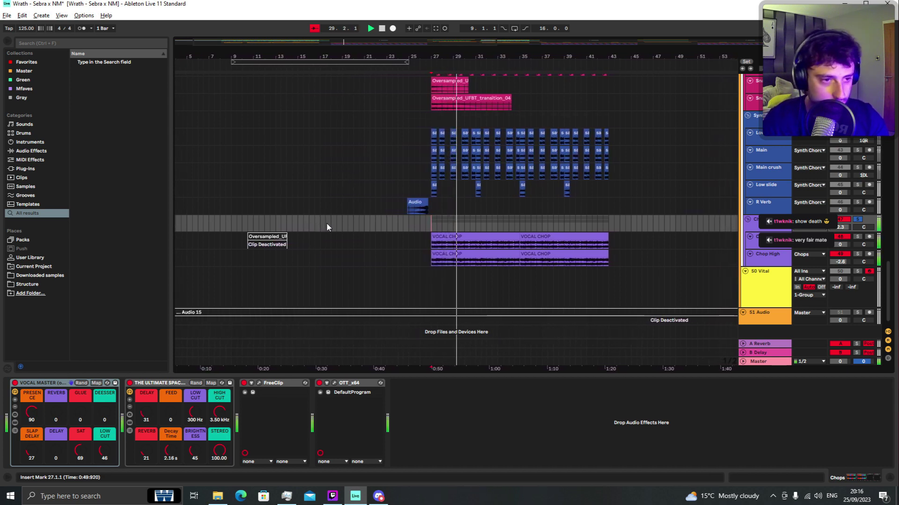
key(space)
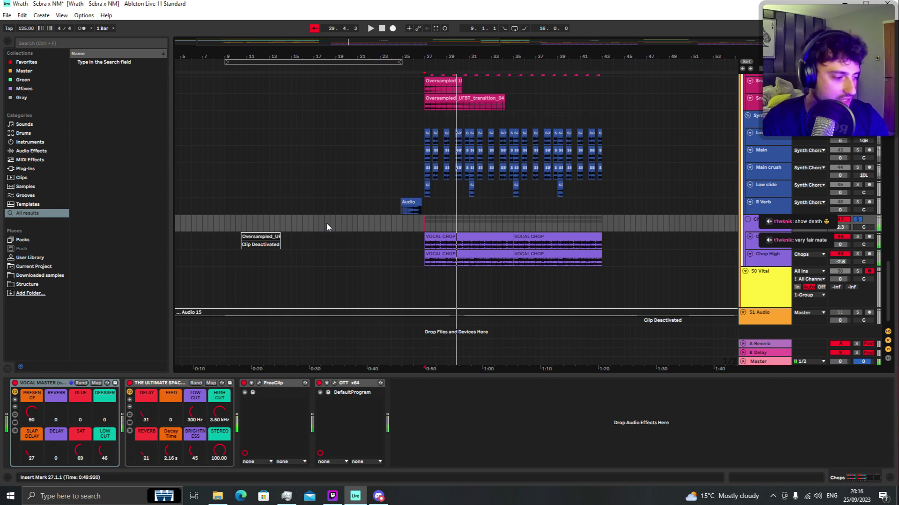
- Solo and play the VOCAL CHOP clips on the Chop mid and Chop High tracks one after the other
scroll(435, 311, up, 3)
click(413, 248)
key(space)
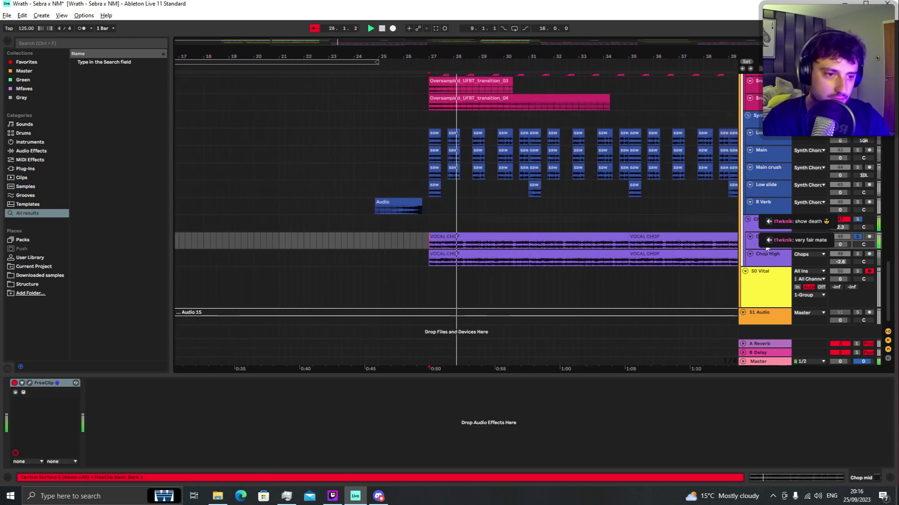
key(space)
click(426, 263)
key(s)
key(space)
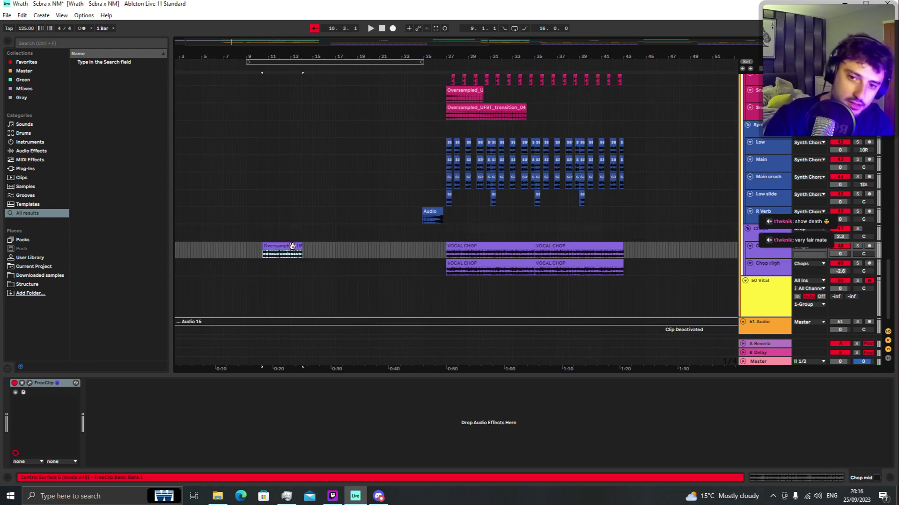
- Play the Oversampled vocal loop clip soloed on Chop mid from 10.3.1, and compare it with the Chops group from 27.1.1
drag(295, 247, 361, 249)
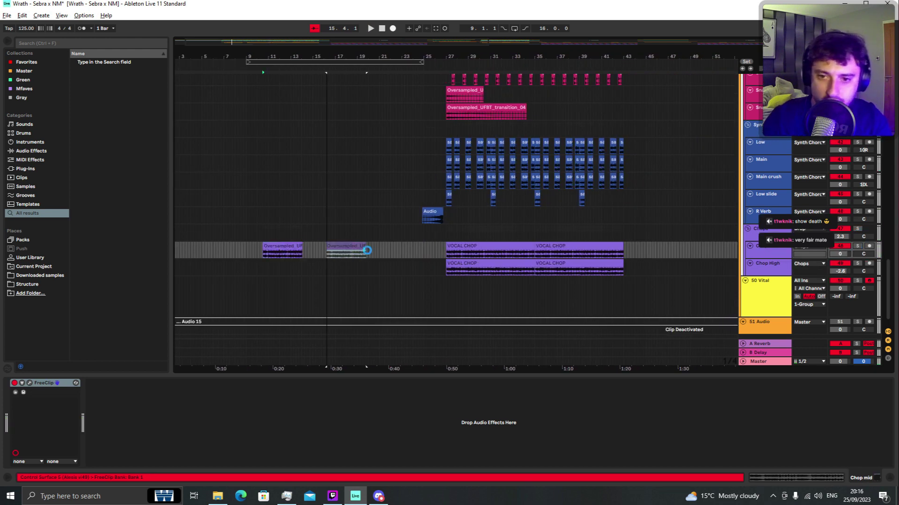
key(ctrl+z)
drag(307, 254, 211, 254)
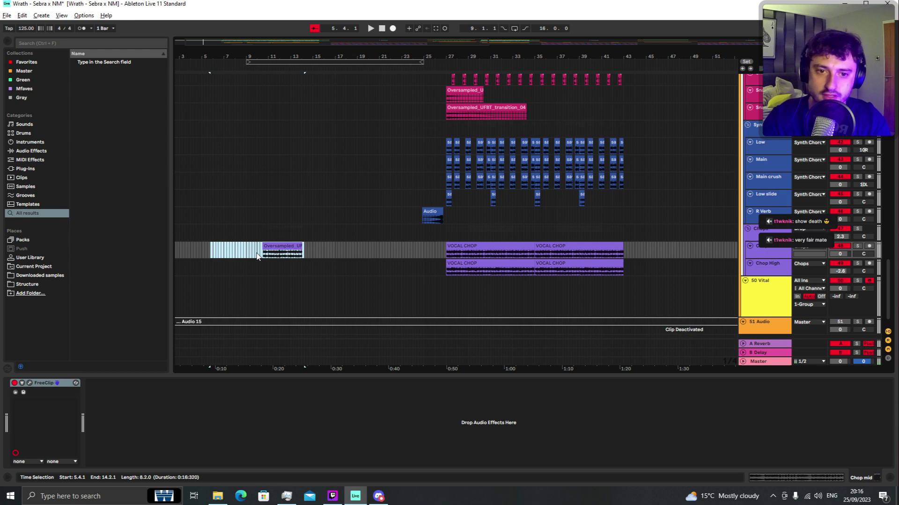
scroll(259, 253, up, 6)
click(313, 244)
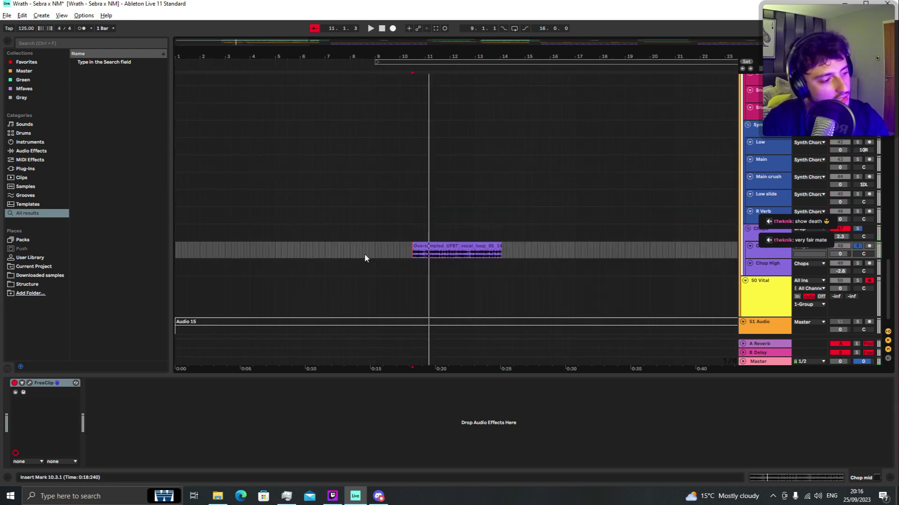
key(space)
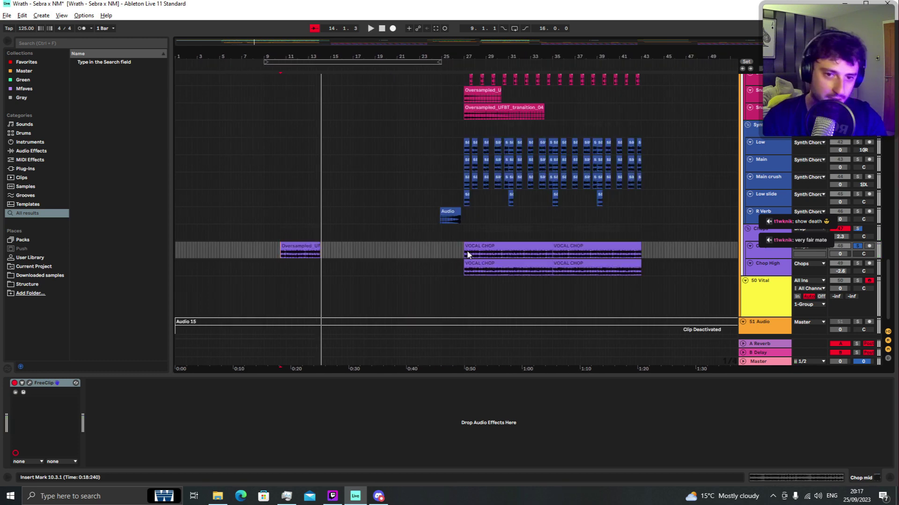
key(space)
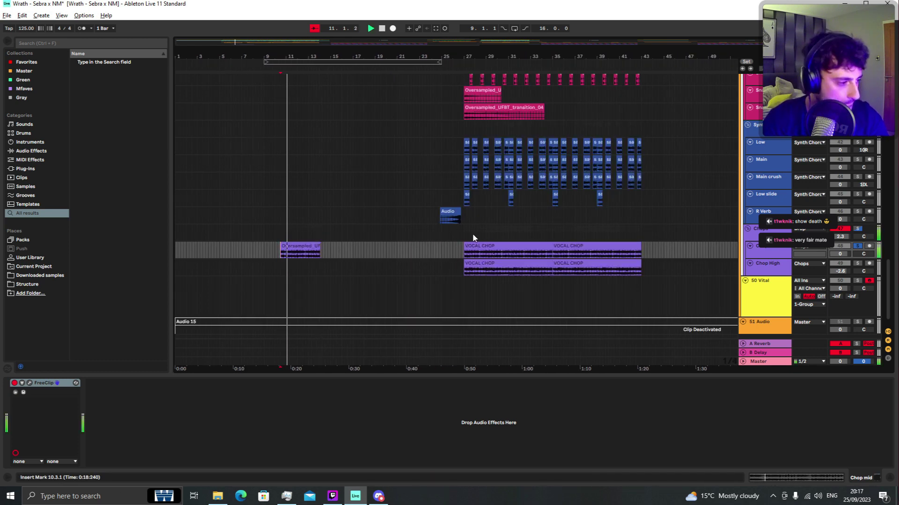
click(471, 233)
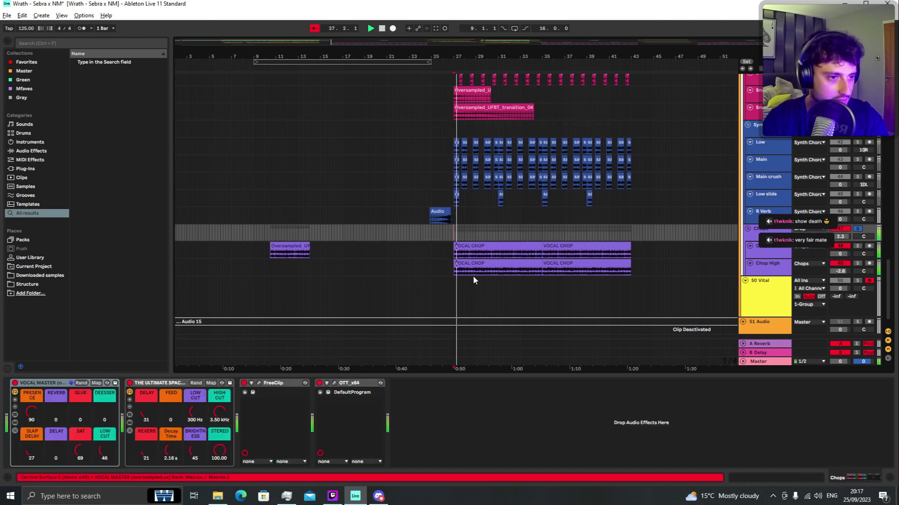
- Open the original vocal loop clip's settings and play it from 10.3.1 unwarped, and again warped and pitched up 4 semitones
click(280, 250)
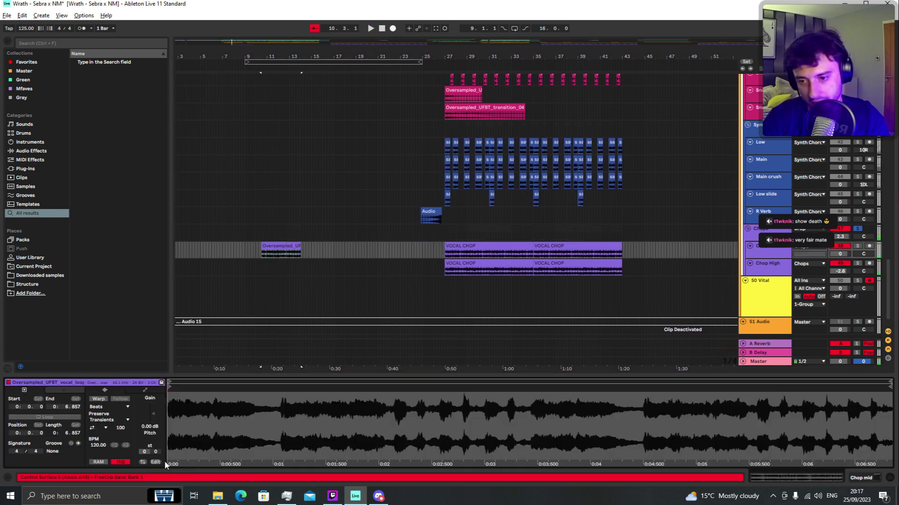
click(263, 252)
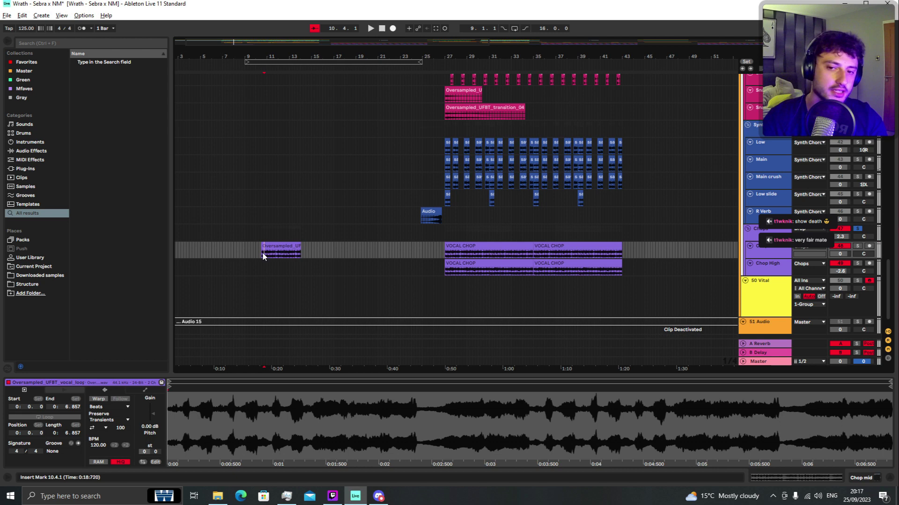
key(space)
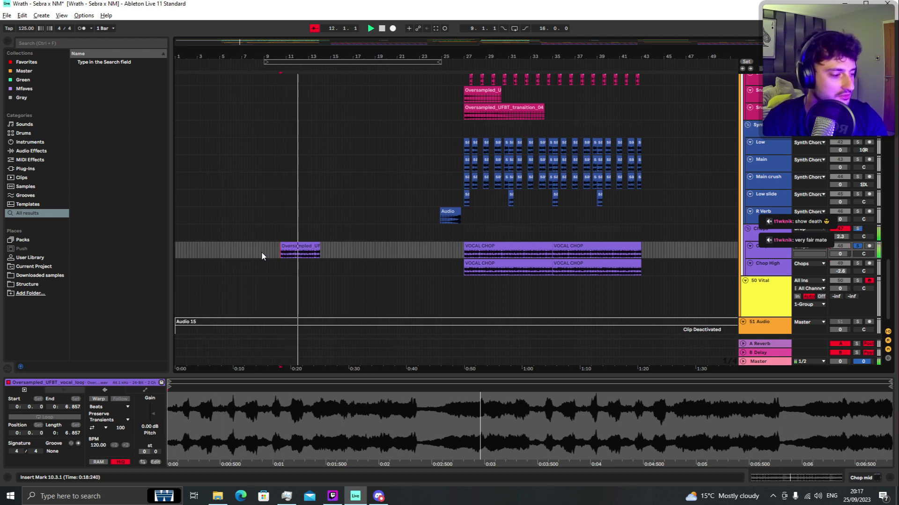
key(space)
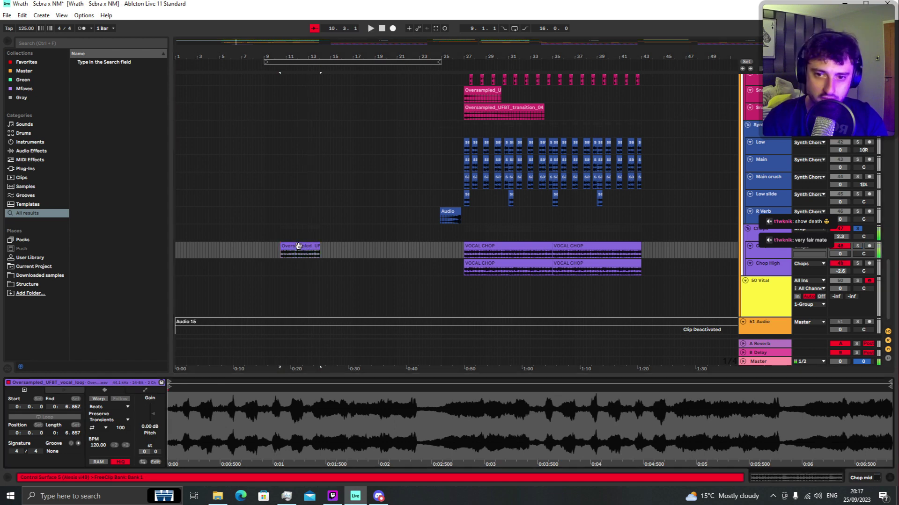
key(space)
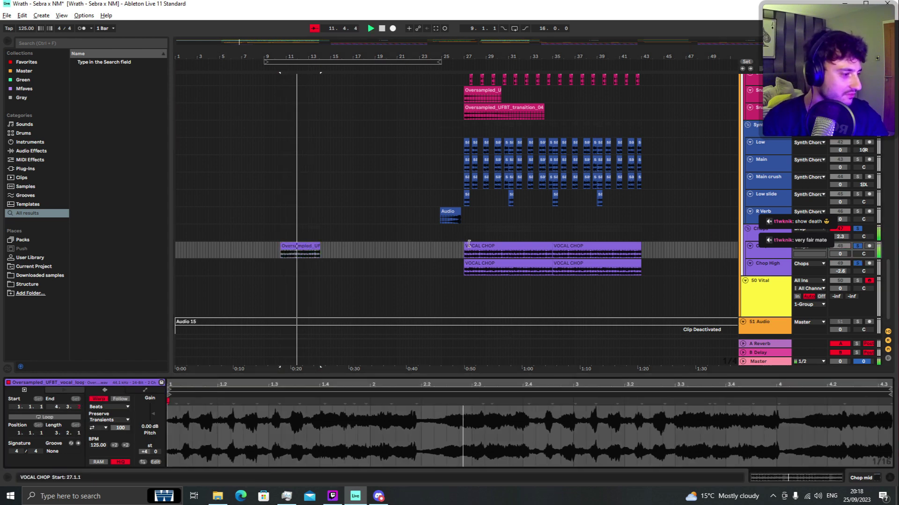
key(space)
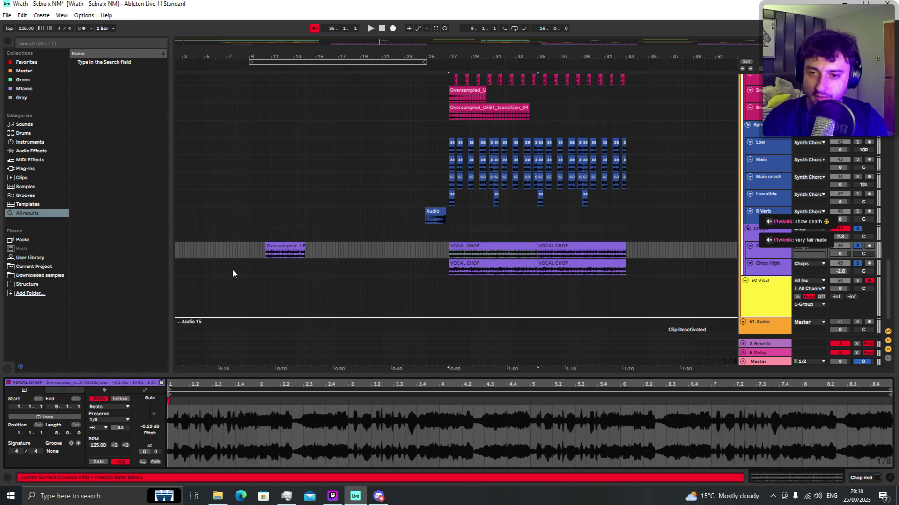
- Keep the vocal loop clip's warp mode on Beats and set its Preserve value to 1/8
scroll(249, 252, up, 5)
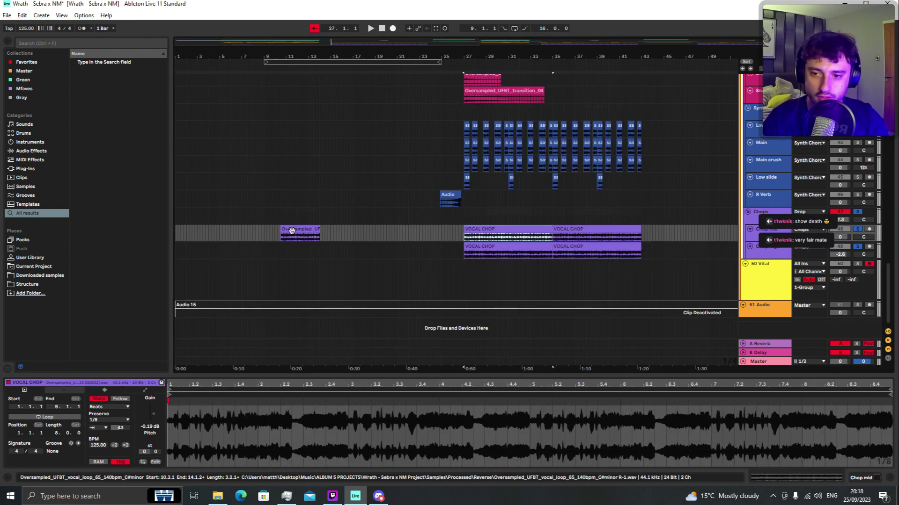
click(292, 231)
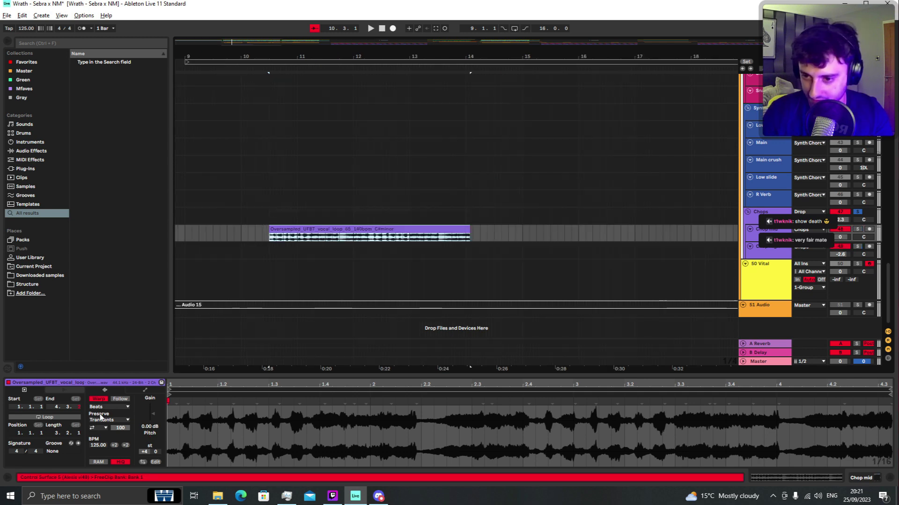
click(105, 408)
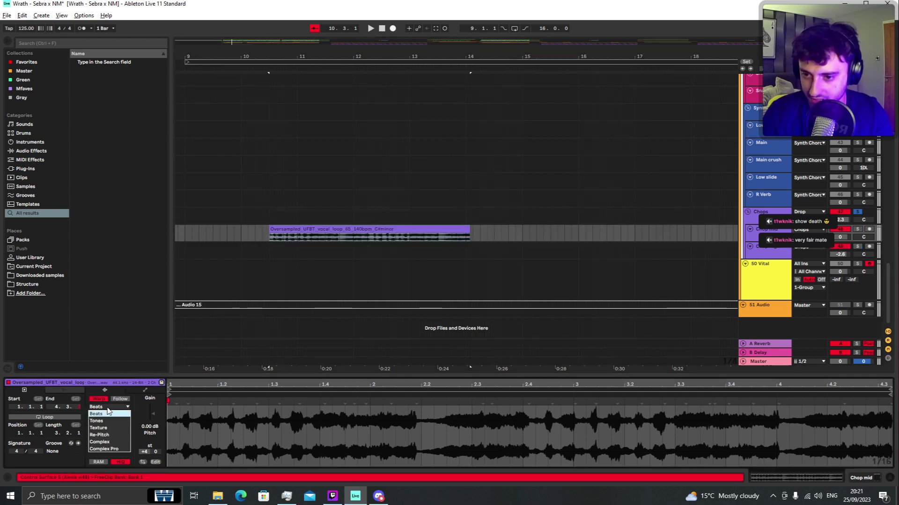
click(108, 413)
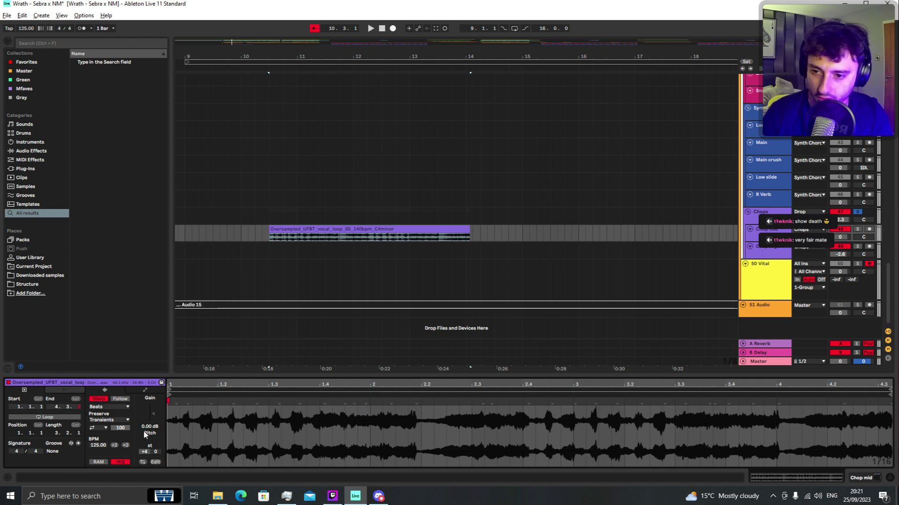
click(109, 420)
click(109, 449)
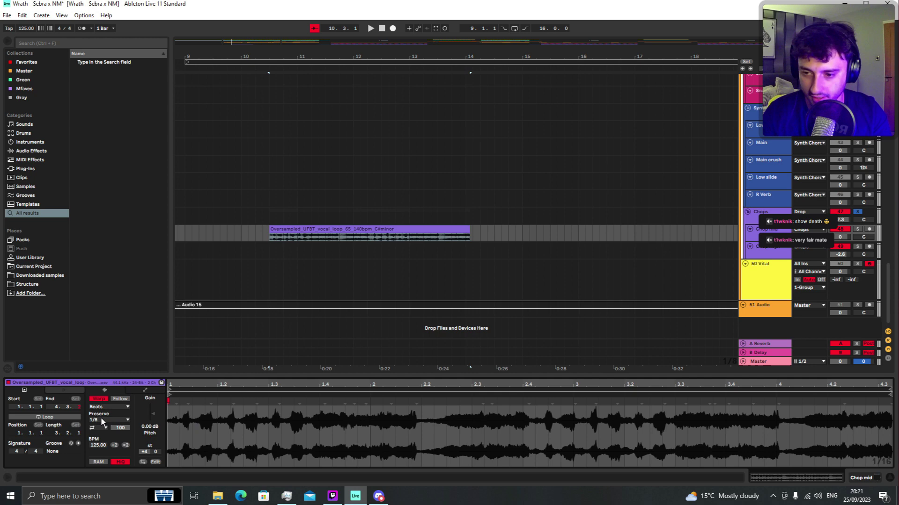
scroll(237, 233, up, 3)
scroll(294, 238, down, 3)
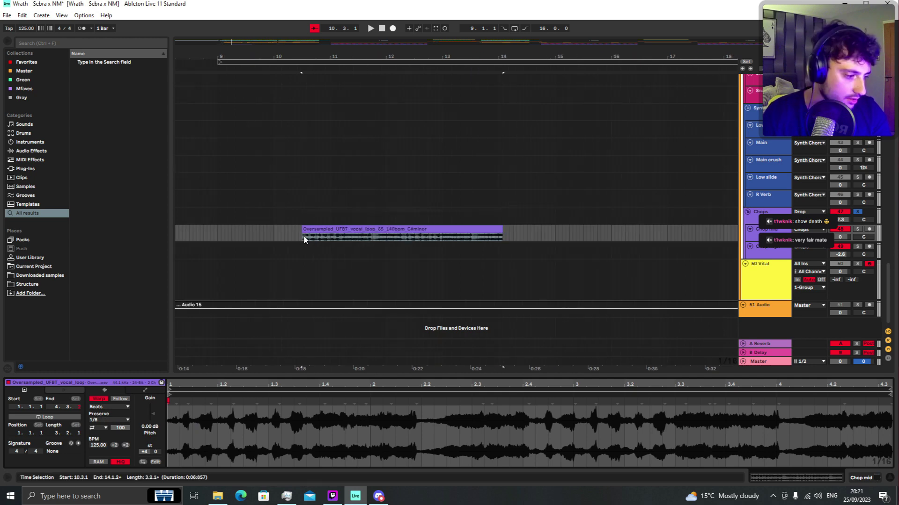
- Place the insert marker at 10.3.1, solo the Chop mid track and turn off the vocal loop's transient looping
click(301, 237)
key(s)
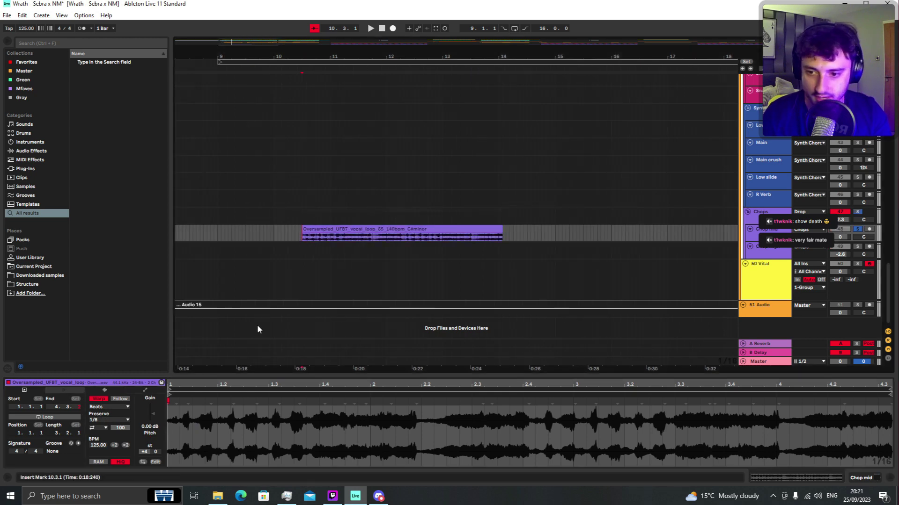
click(101, 428)
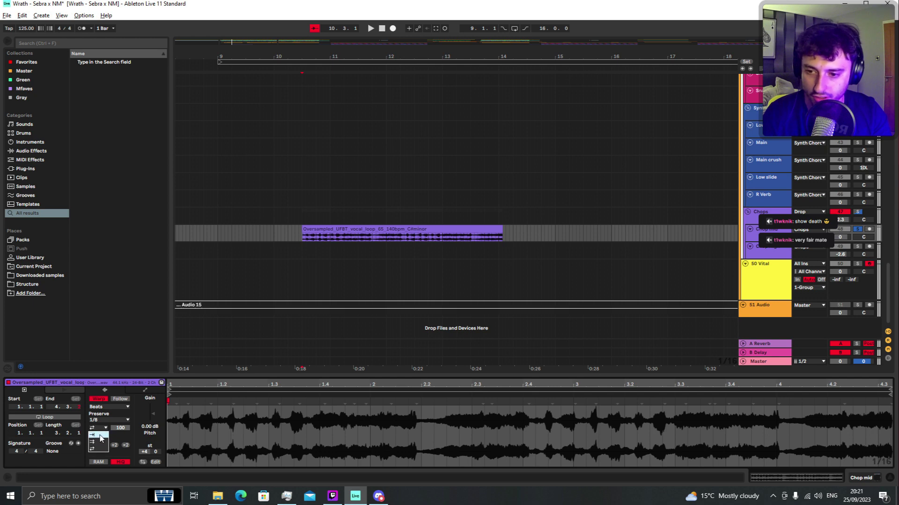
click(98, 437)
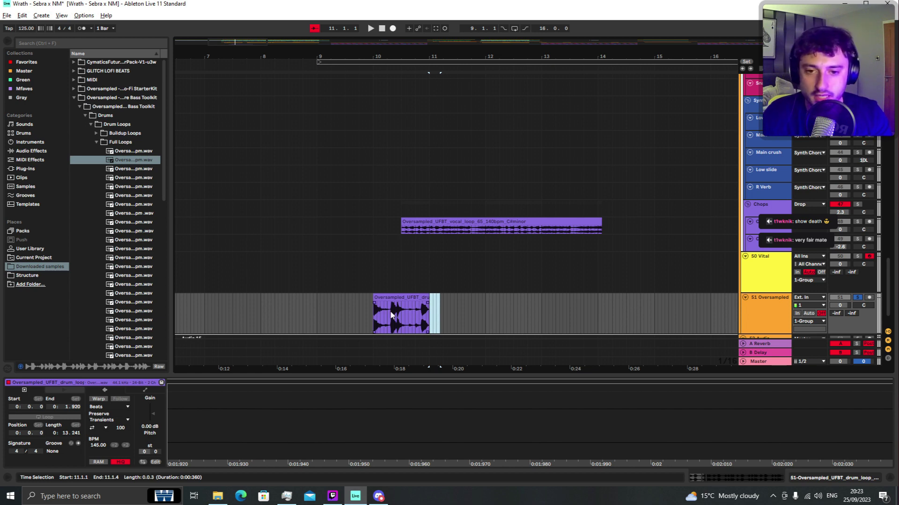
- Play the Oversampled_UFBT_drum_loop_02_145bpm clip on its soloed track from 10.1.1
click(378, 317)
key(space)
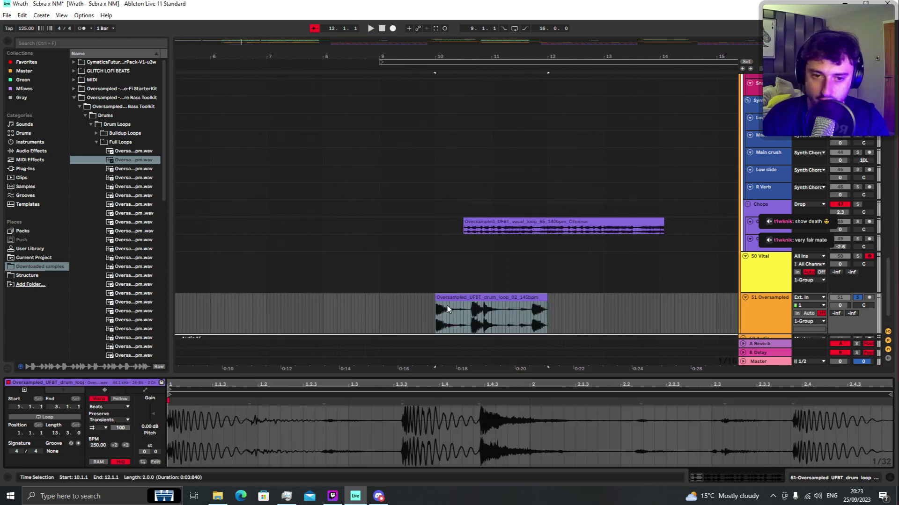
click(433, 318)
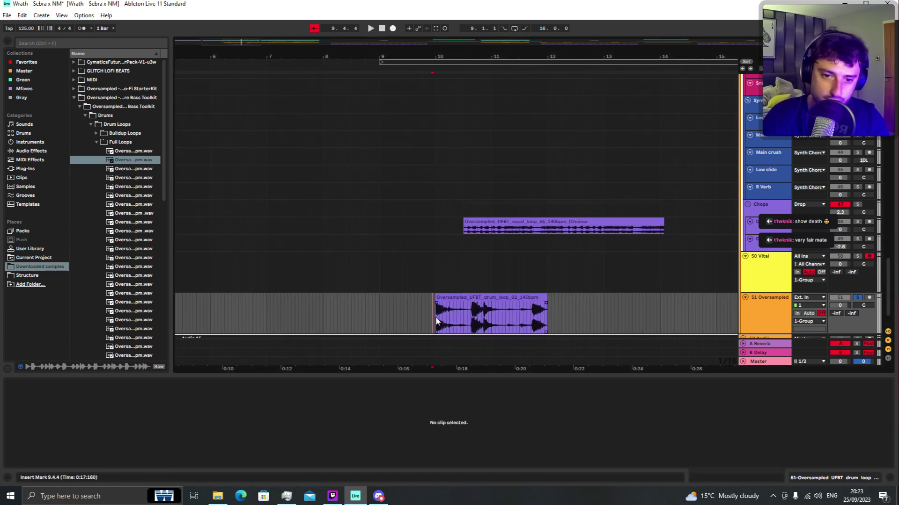
click(436, 321)
key(space)
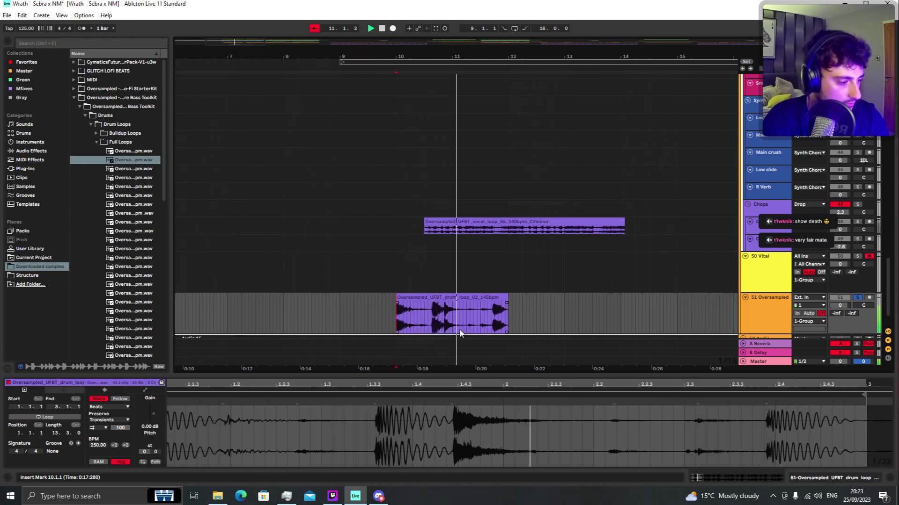
key(space)
- Check the drum loop clip's transient loop mode and replay the clip twice from 10.1.1
click(95, 427)
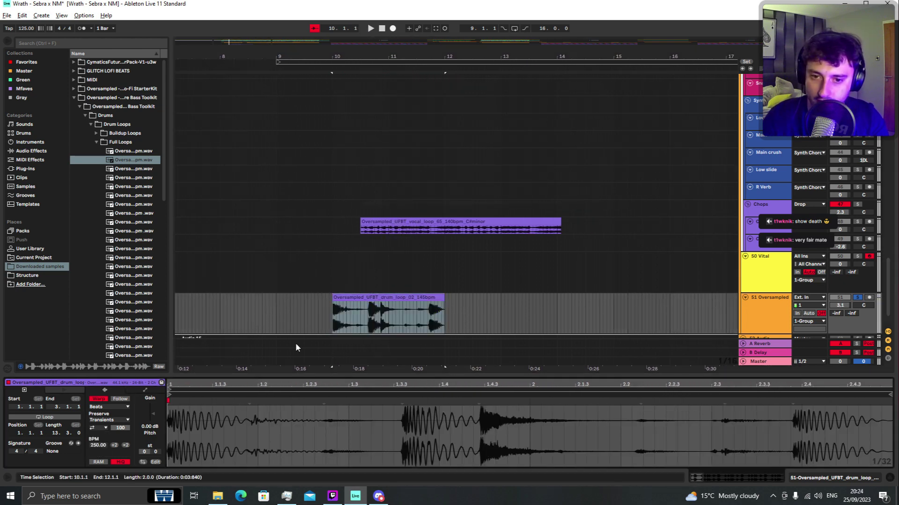
drag(329, 312, 331, 312)
click(334, 312)
key(space)
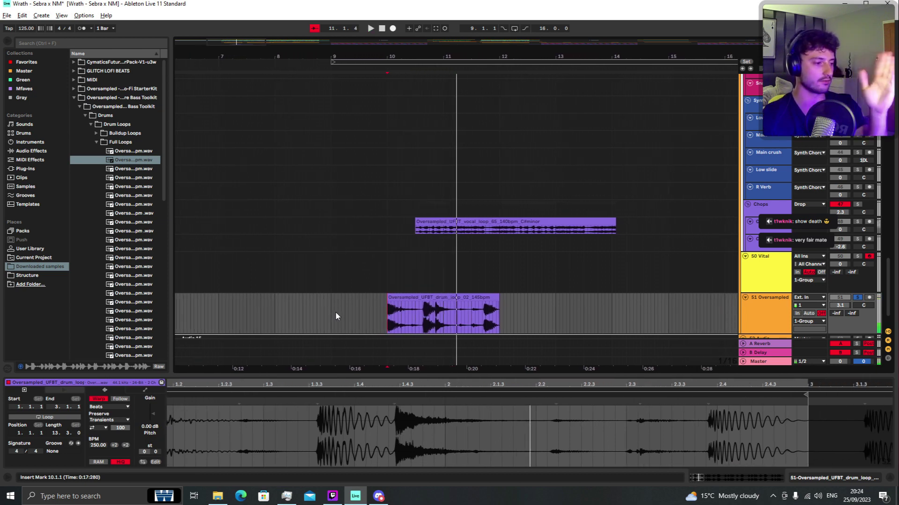
key(space)
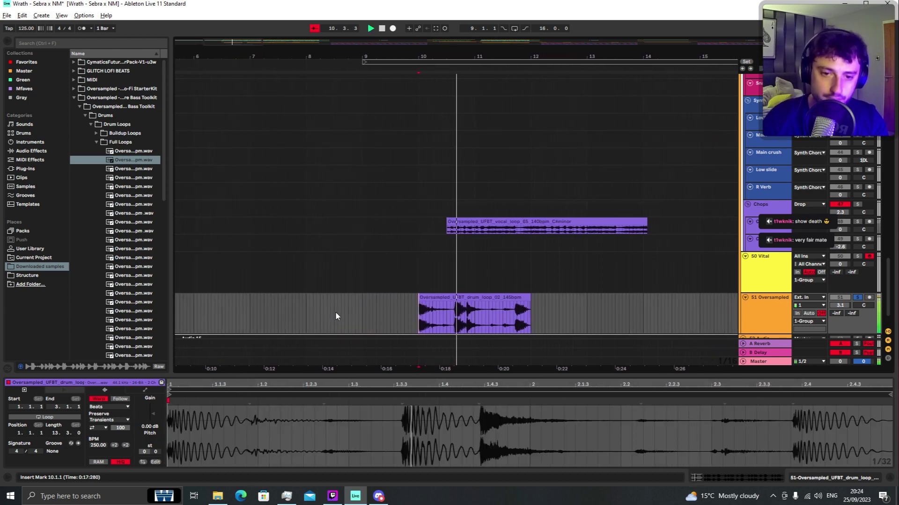
key(space)
- Turn off transient looping on the drum loop clip and play it again from 10.1.1
click(100, 428)
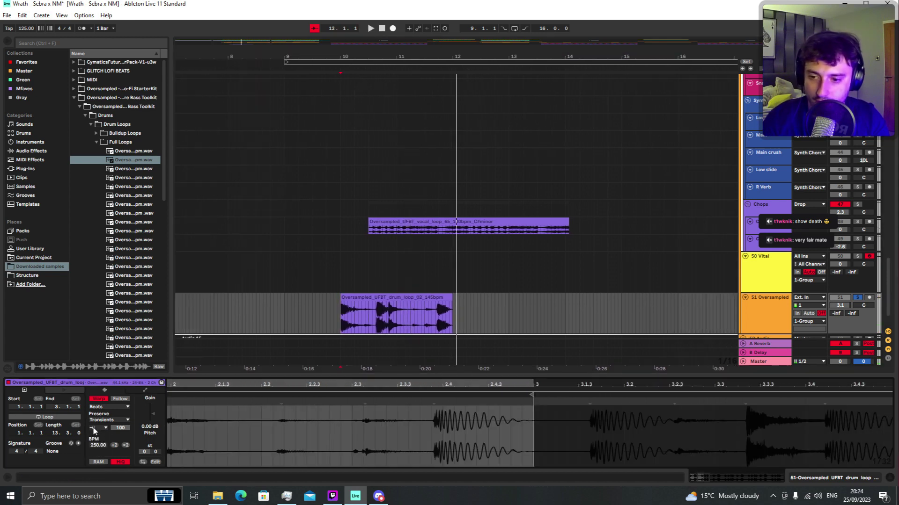
click(342, 317)
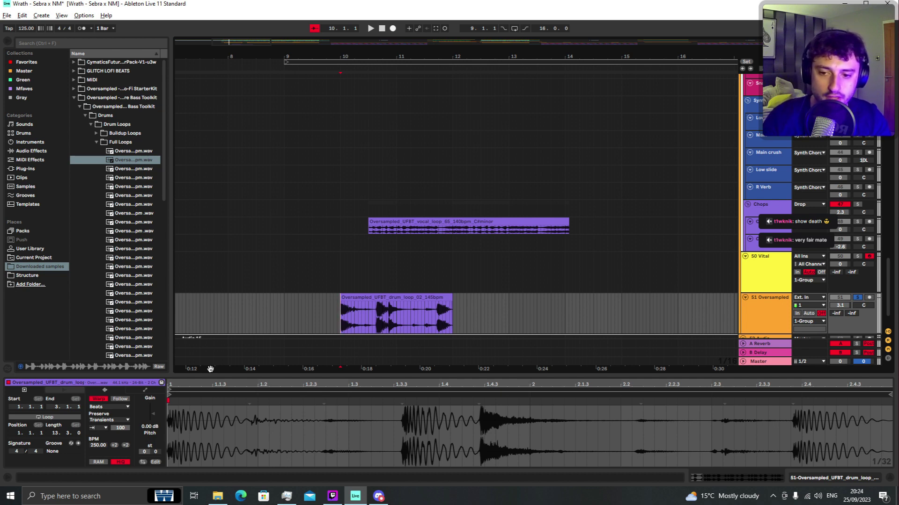
key(space)
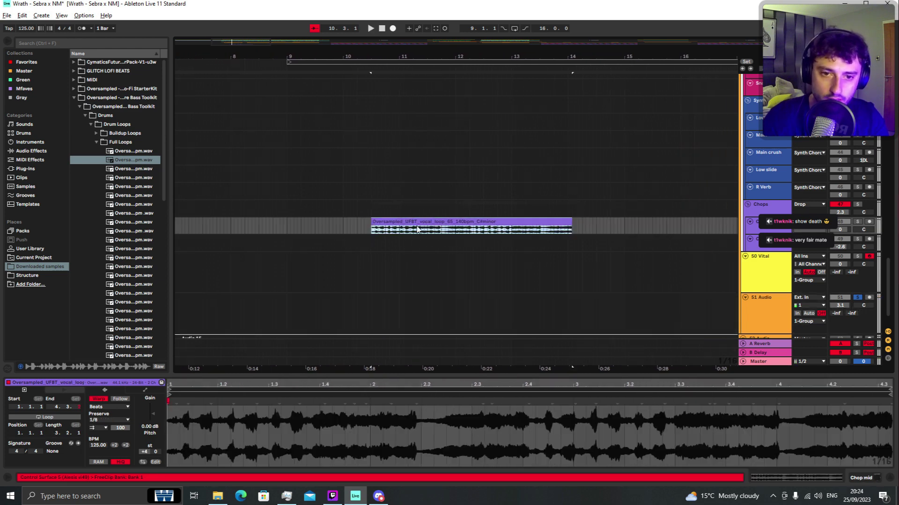
- Turn off the vocal loop clip's transient looping, set its transient envelope to 42, and play it soloed from 10.3.1
scroll(568, 233, down, 8)
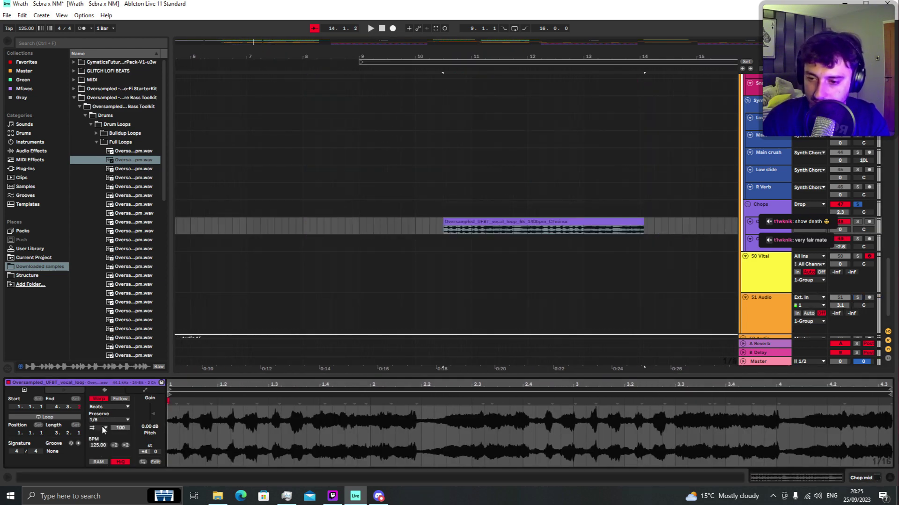
click(93, 436)
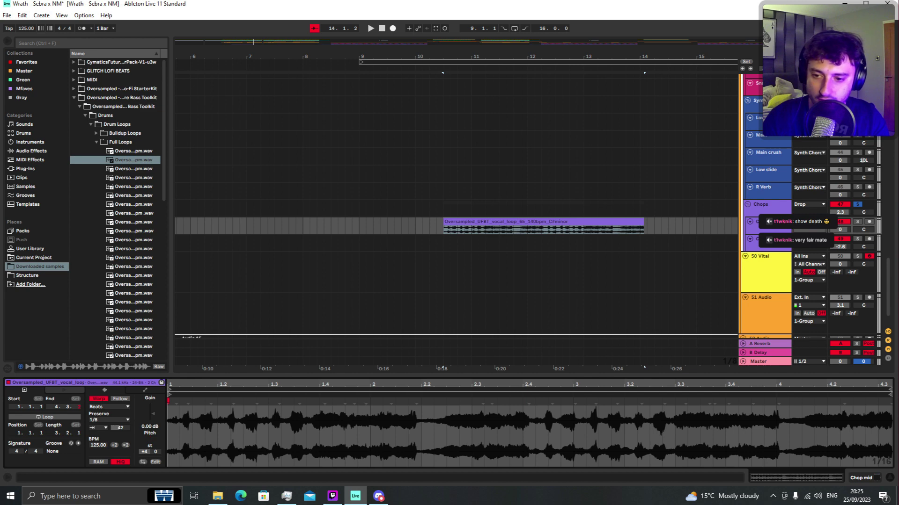
key(space)
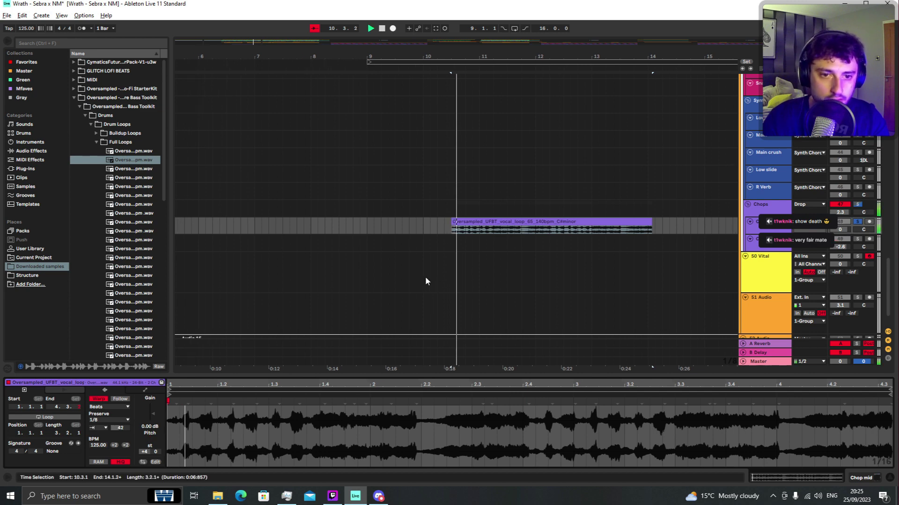
- Delete the original vocal loop clip placed before the drop on the Chop mid track
drag(346, 225, 551, 227)
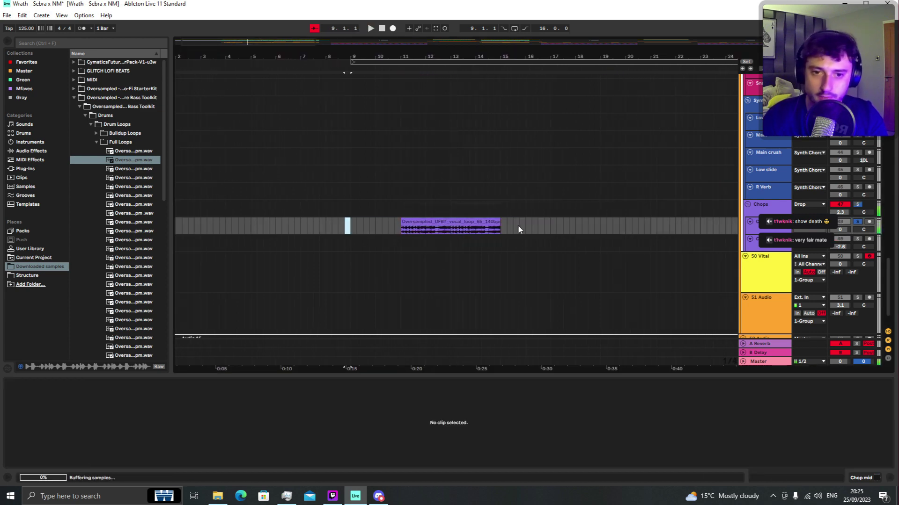
key(Delete)
scroll(492, 249, down, 5)
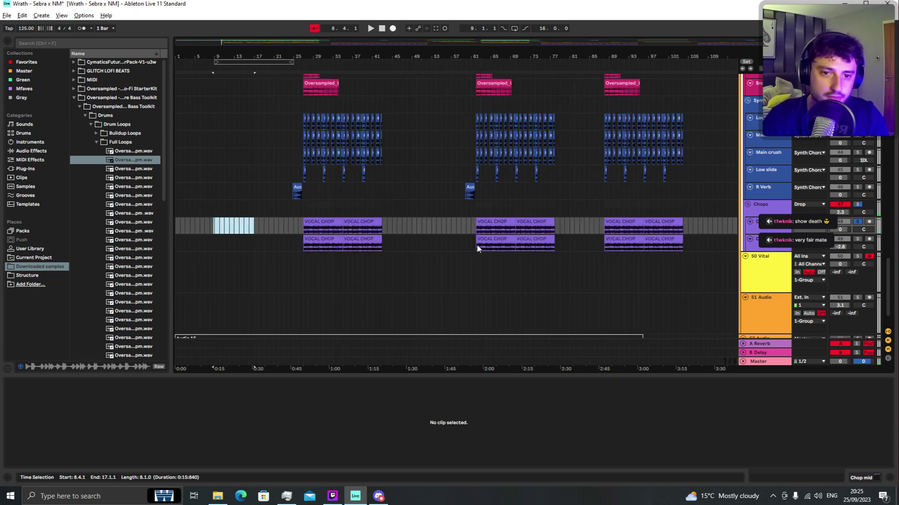
- Play the soloed Chops group from the start of the first drop at 27.1.1
click(305, 213)
key(space)
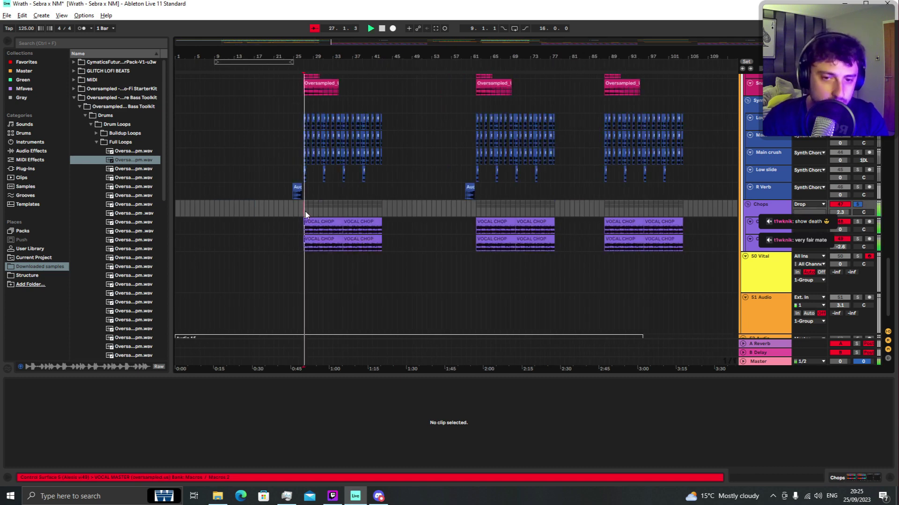
key(space)
- Undo the deletion of the original vocal loop clip and the recent warp and pitch changes made to it
key(ctrl+z)
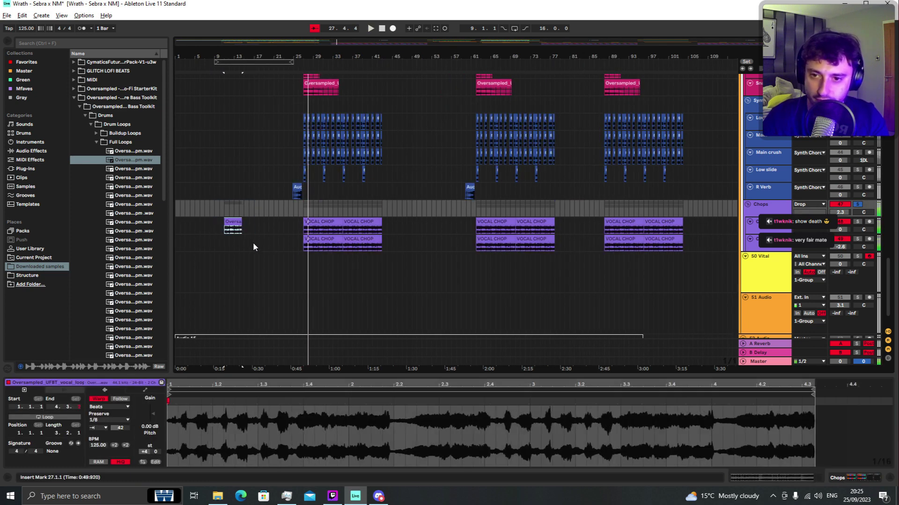
scroll(222, 233, up, 5)
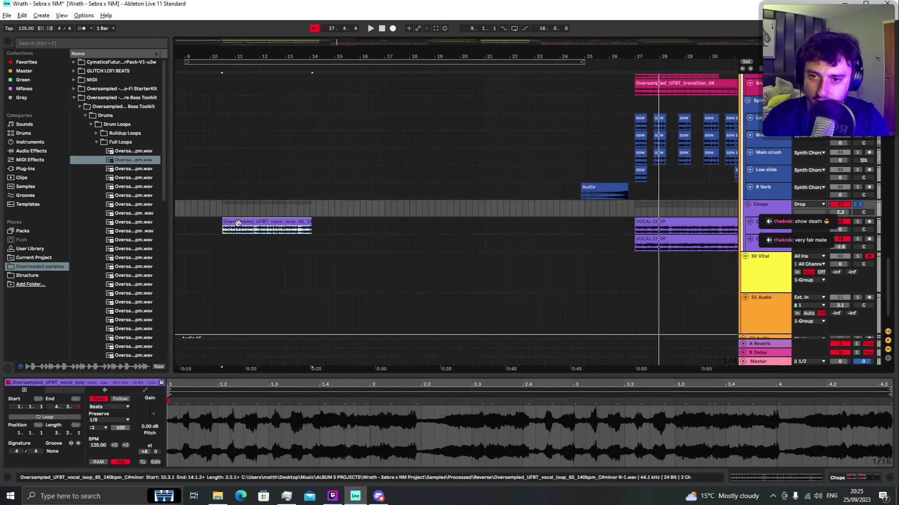
key(ctrl+z)
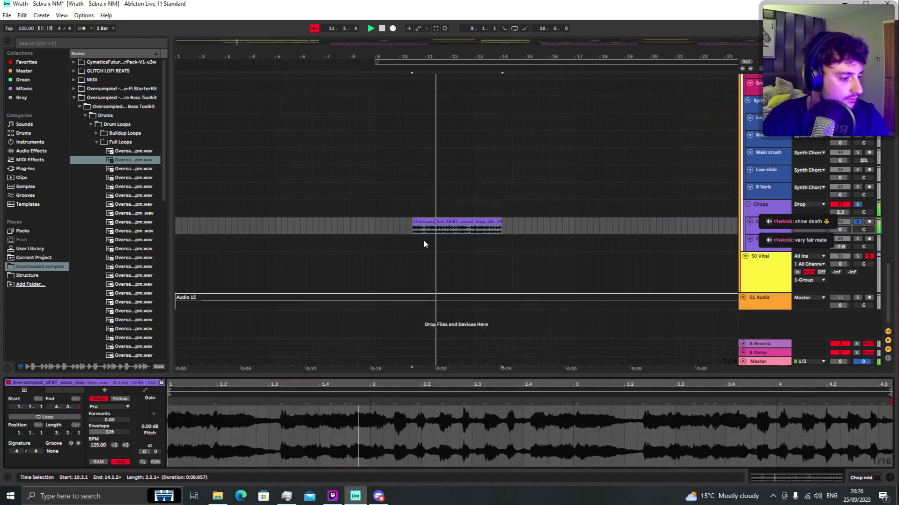
- Play the full mix from the first drop at 27.1.1 and look over the drop, vocal and verse tracks
scroll(416, 246, down, 5)
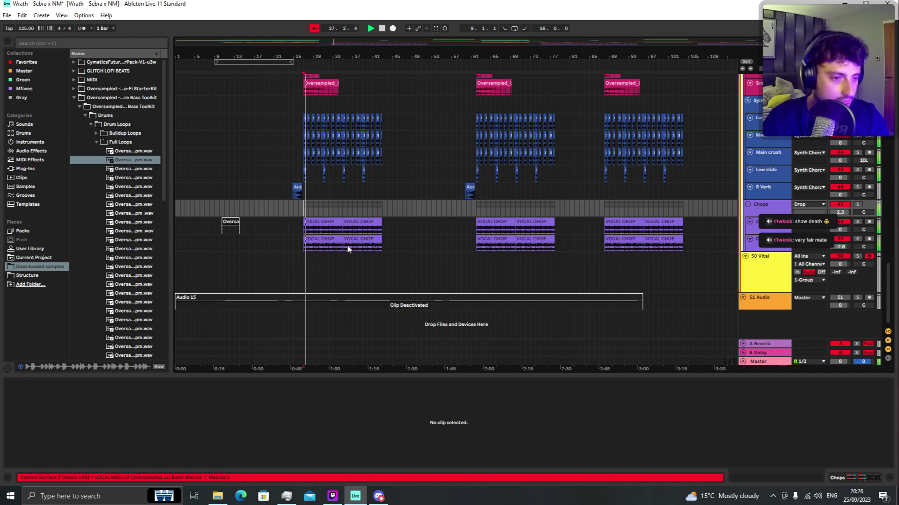
scroll(420, 285, up, 3)
scroll(435, 276, up, 10)
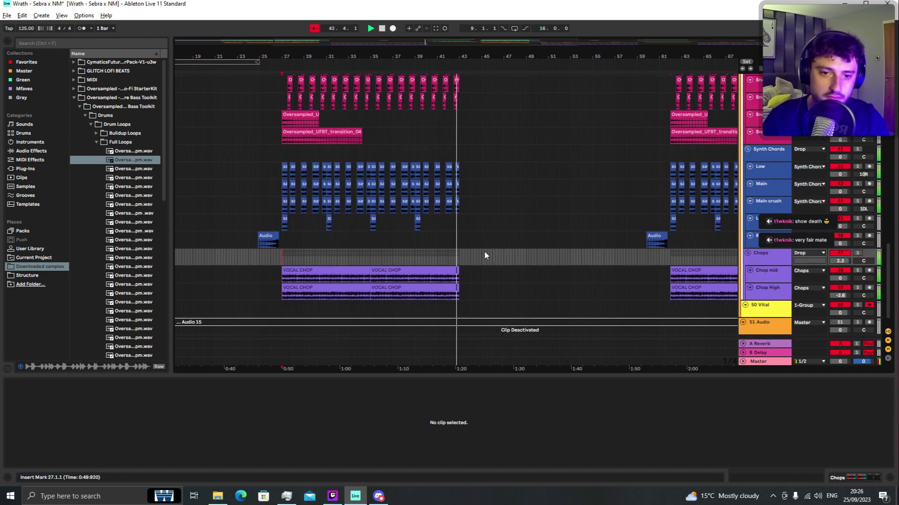
scroll(492, 229, up, 5)
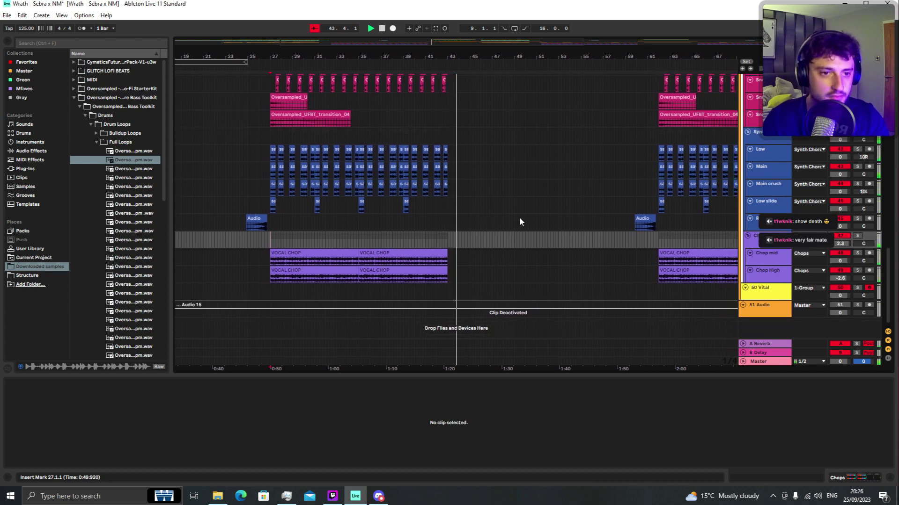
scroll(529, 266, up, 8)
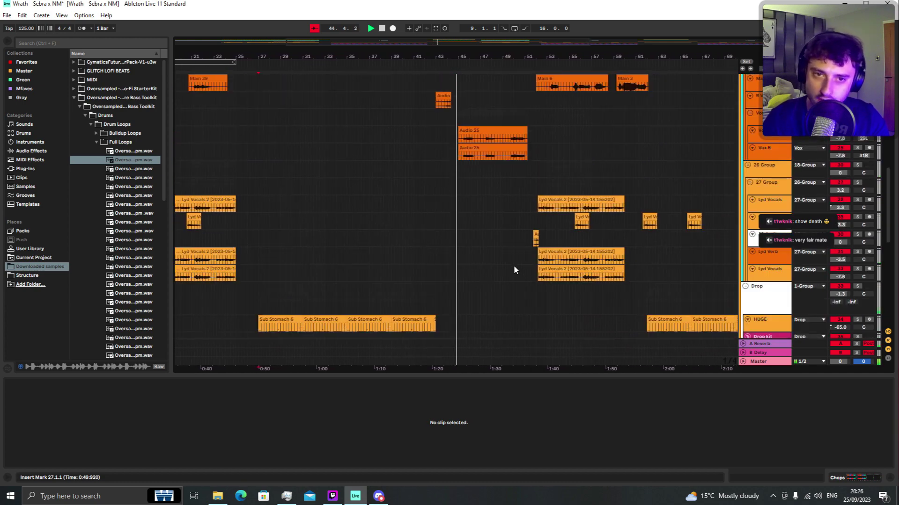
scroll(501, 259, up, 10)
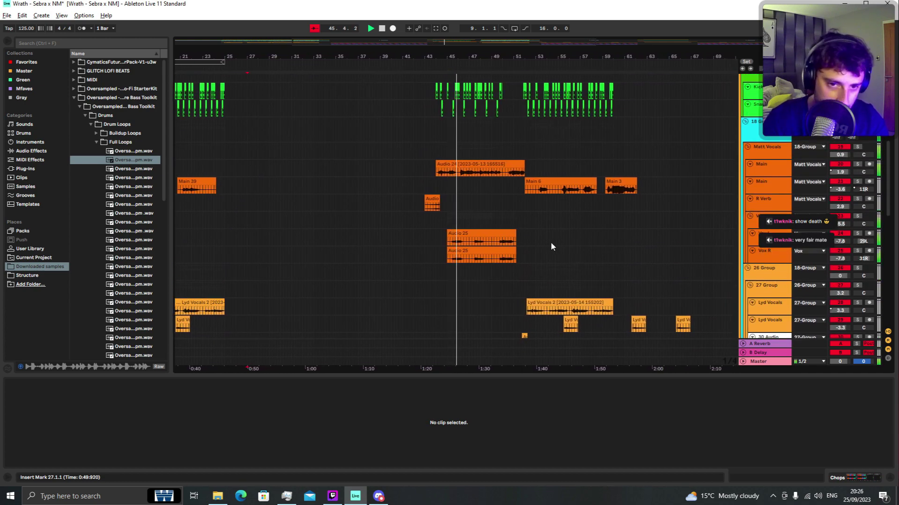
scroll(504, 232, up, 2)
scroll(510, 226, down, 16)
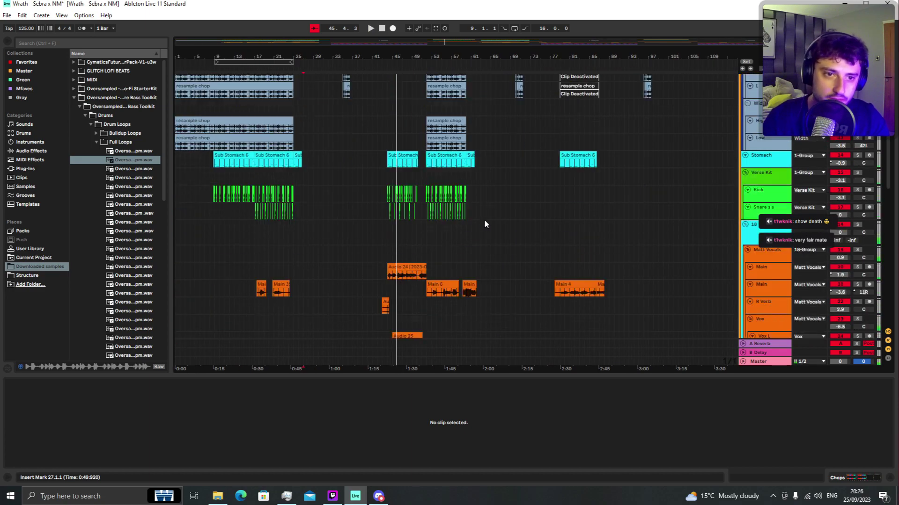
scroll(491, 248, up, 4)
scroll(246, 380, up, 6)
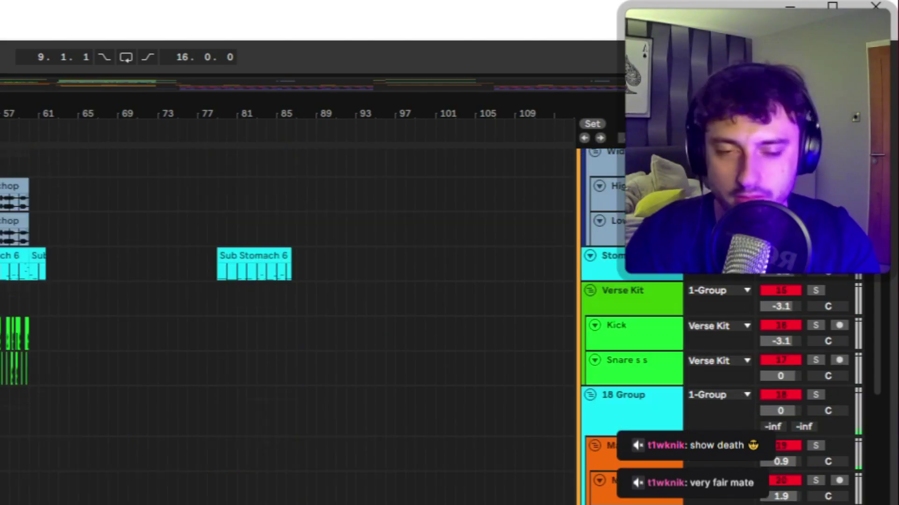
scroll(378, 164, up, 5)
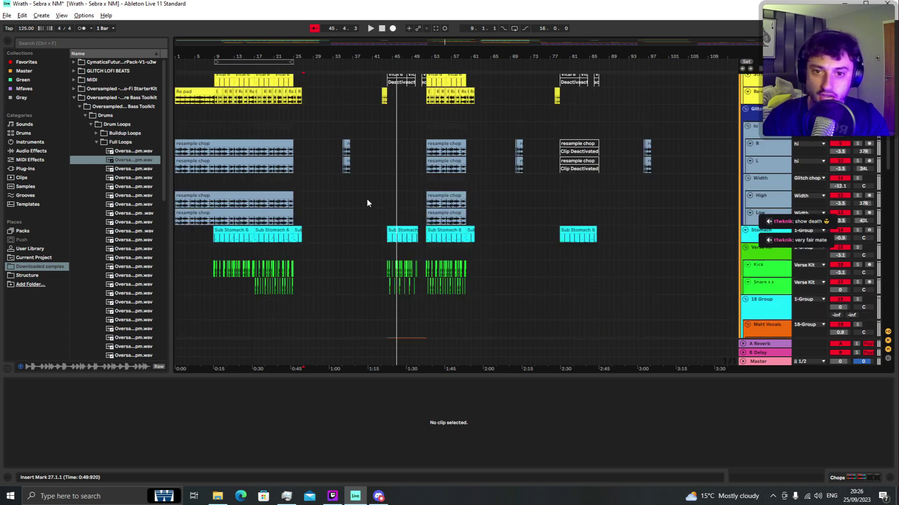
- Play the section after the first drop from 44.1.1, where the Altered Pad clip starts
click(386, 131)
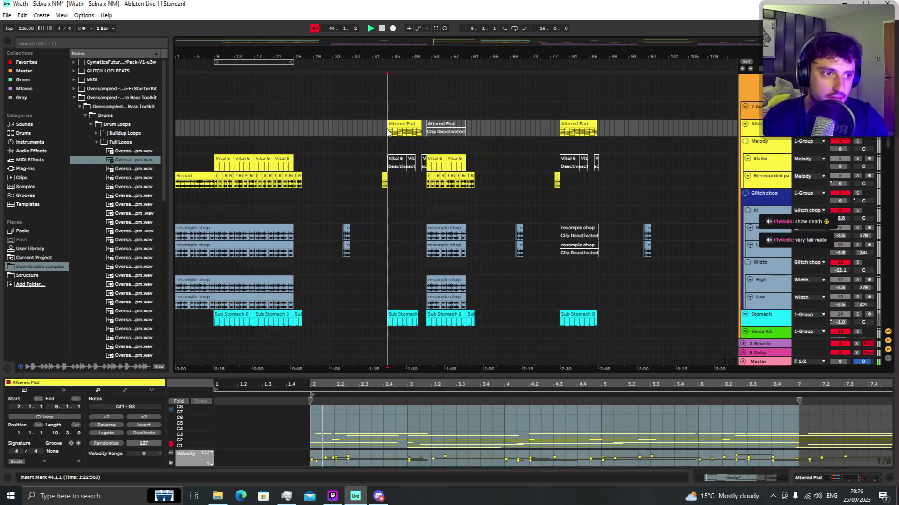
scroll(389, 131, up, 4)
key(space)
scroll(437, 136, down, 5)
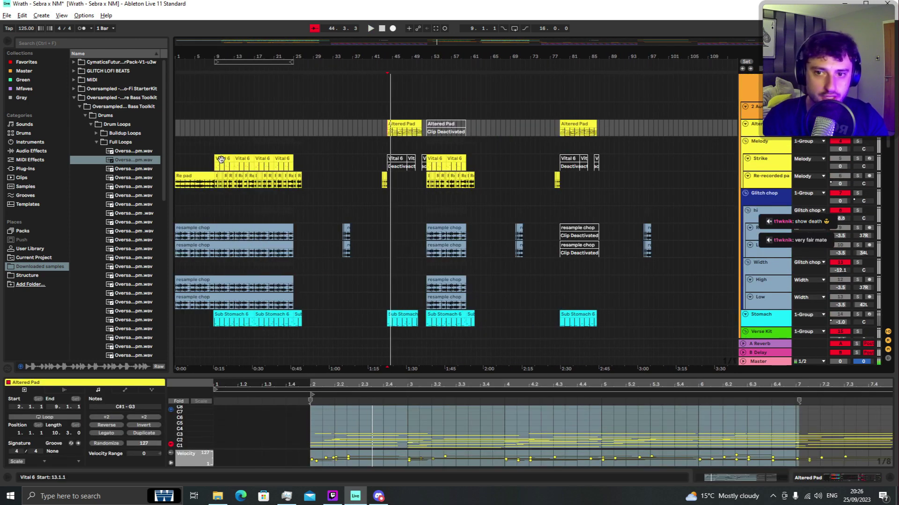
- Audition the Re pad clip at the song's start, and replay the Altered Pad section from 44.1.1
click(178, 185)
key(space)
key(s)
key(space)
click(388, 134)
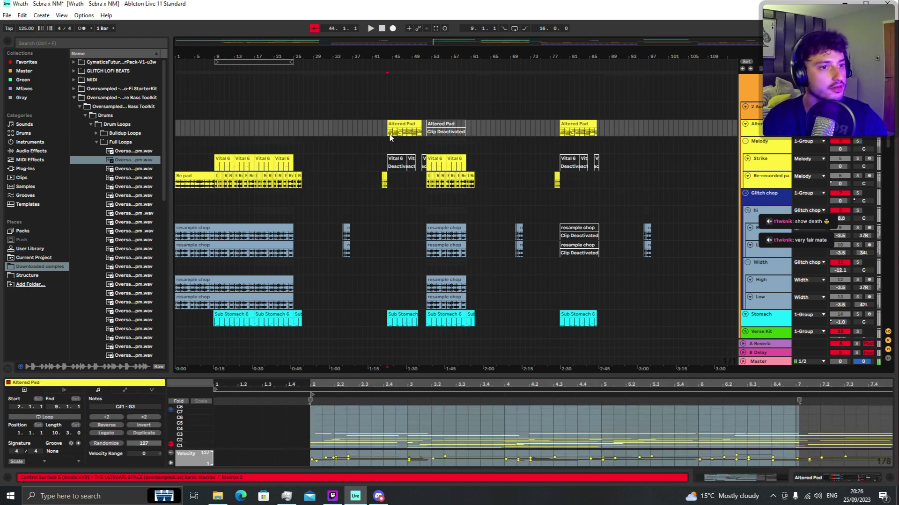
key(space)
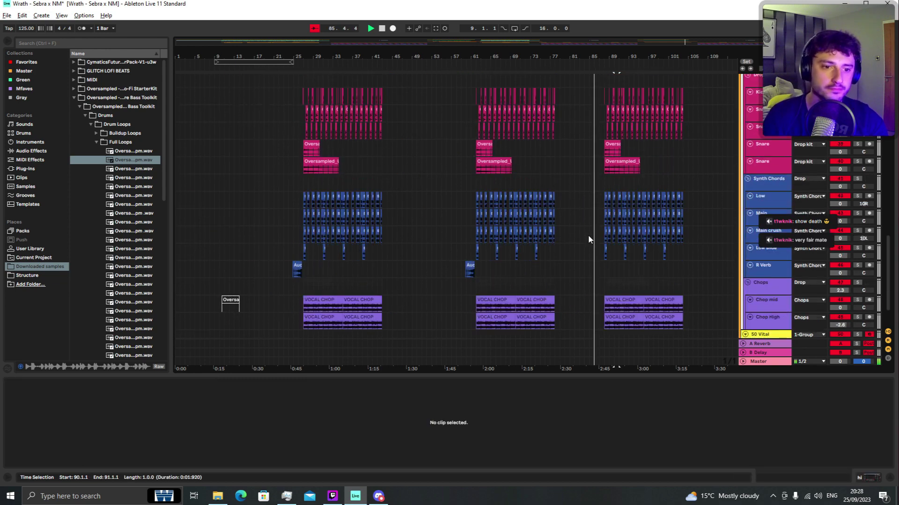
- Set the insert marker to 88.1.1 at the third drop and look over the drop and vocal tracks during playback
scroll(590, 238, down, 3)
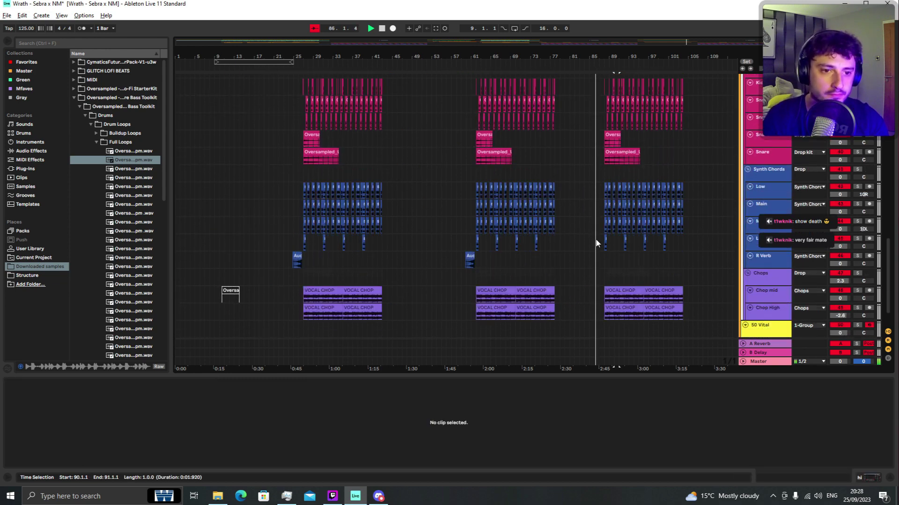
click(602, 230)
scroll(620, 220, up, 5)
scroll(627, 221, up, 8)
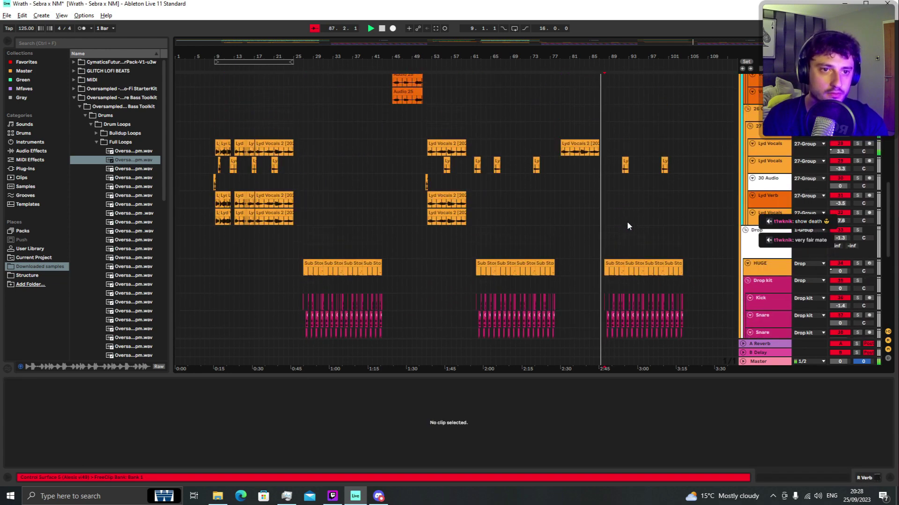
key(space)
- Show the automation lanes of the Main vocal track and play its Main 2 clip from 86.3.1
scroll(600, 252, up, 5)
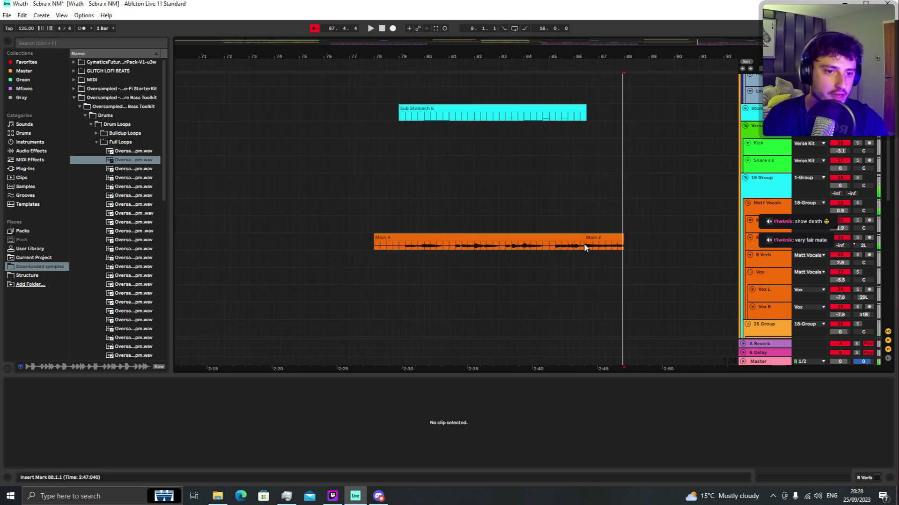
click(584, 247)
key(a)
scroll(681, 253, down, 4)
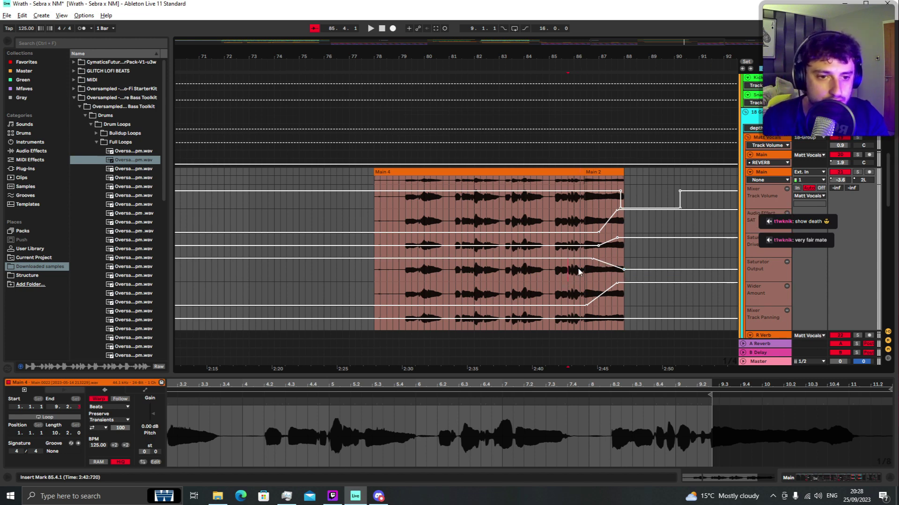
click(585, 272)
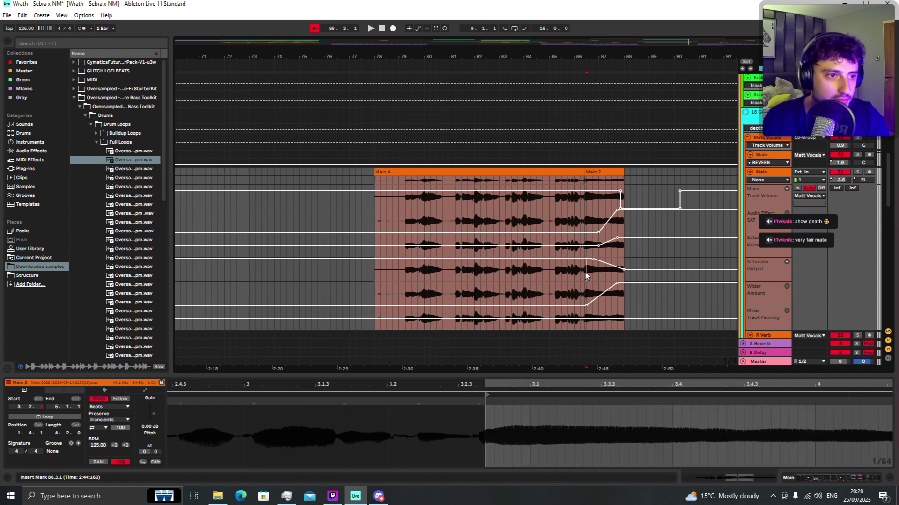
key(space)
- Play the Audio 15 recording on the 51 Audio track from 21.3.1
scroll(455, 271, up, 3)
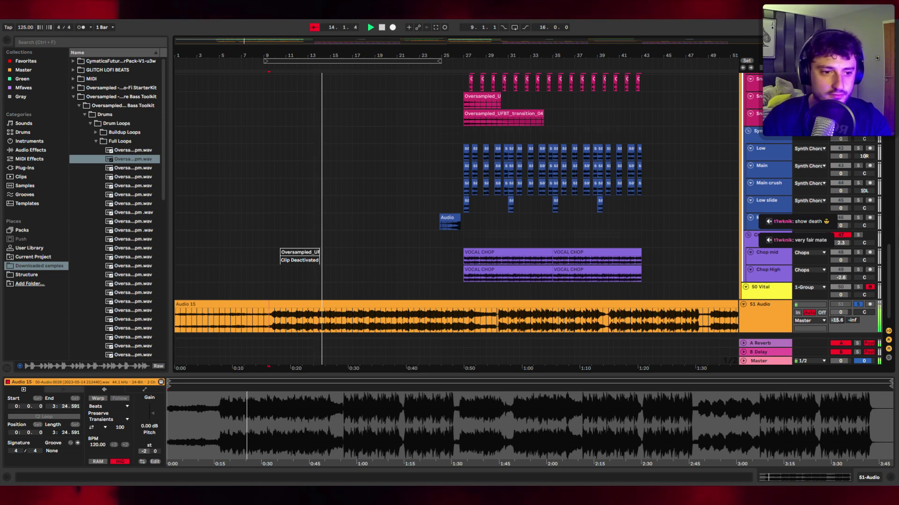
click(407, 323)
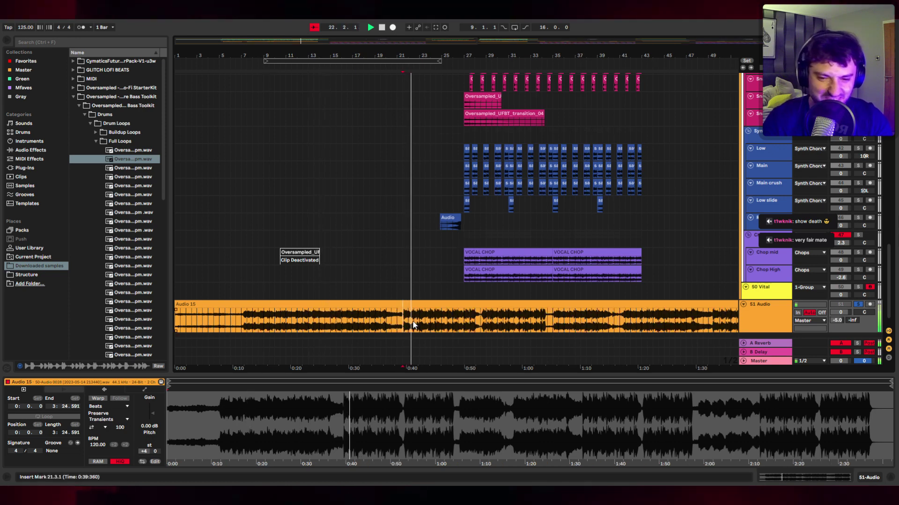